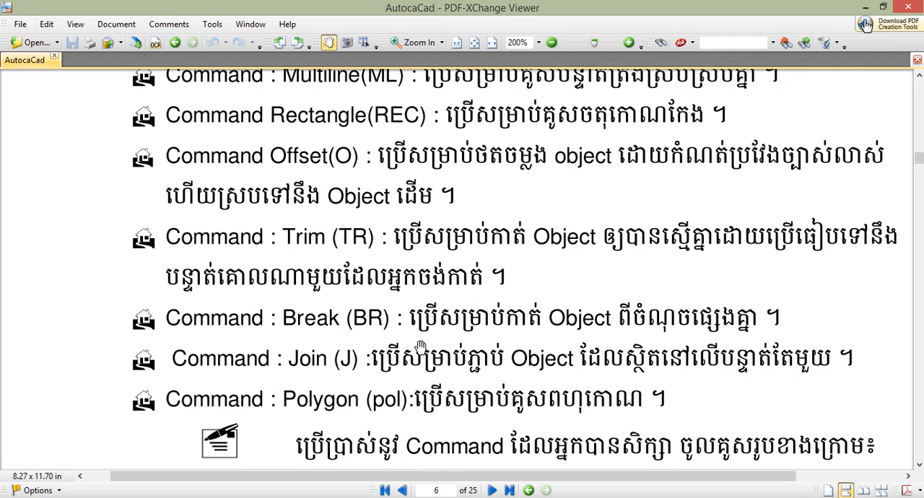
scroll(325, 361, "down", 3)
Review the PDF's command list and the exercise image with the R50 circle pattern, and return to the empty AutoCAD drawing
left_click_drag(322, 300, 288, 303)
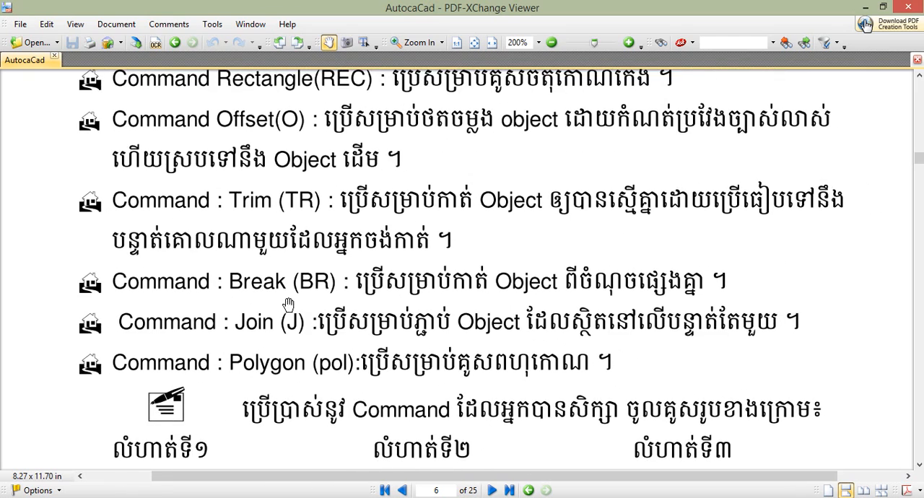
left_click_drag(398, 339, 406, 307)
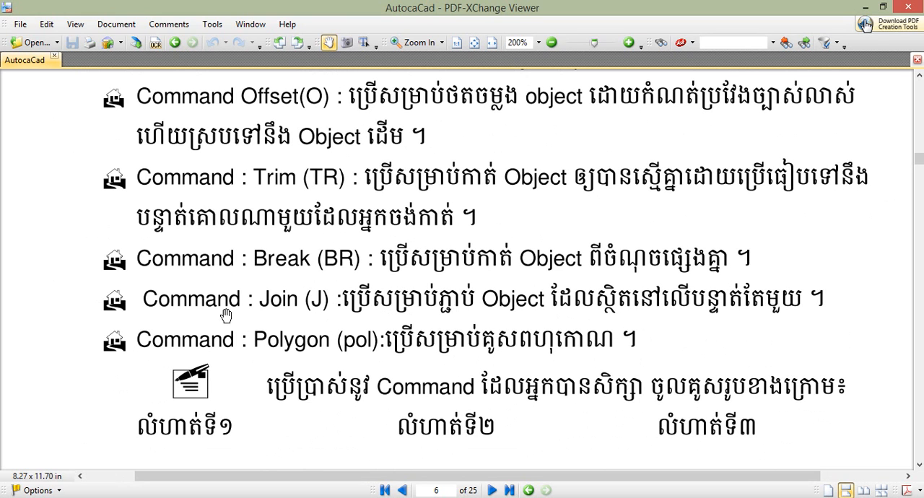
left_click(865, 9)
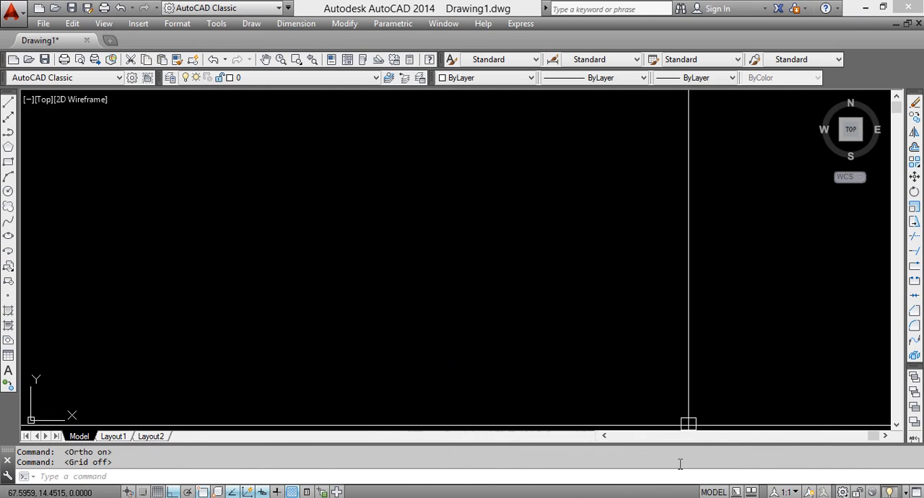
key("alt+Tab")
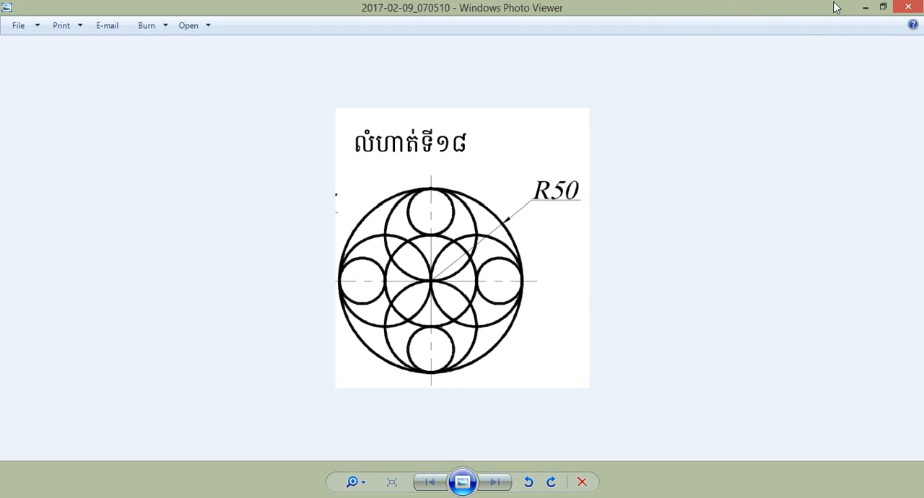
left_click(866, 9)
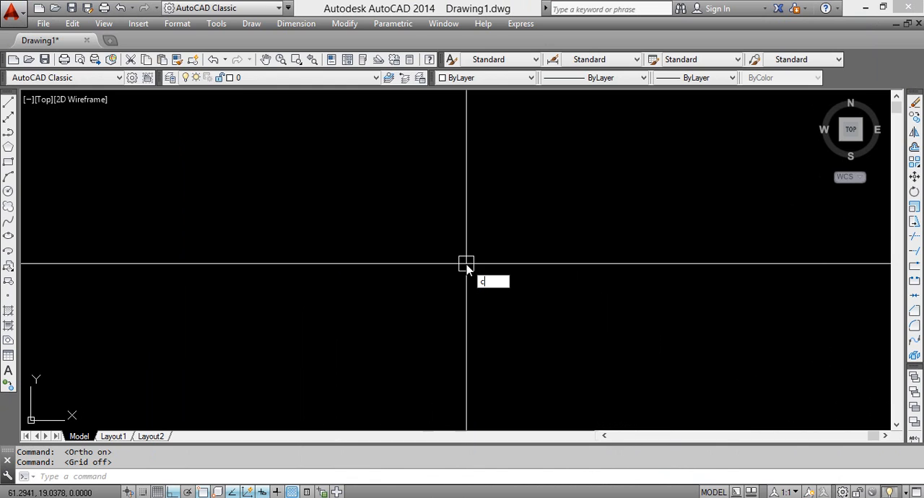
Draw a circle with a radius of 50 in the empty drawing
type("c")
key("Return")
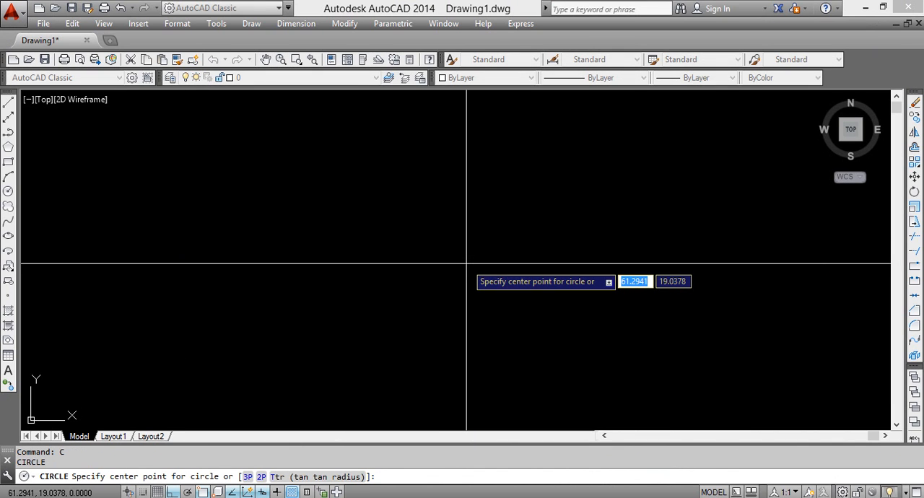
left_click(318, 217)
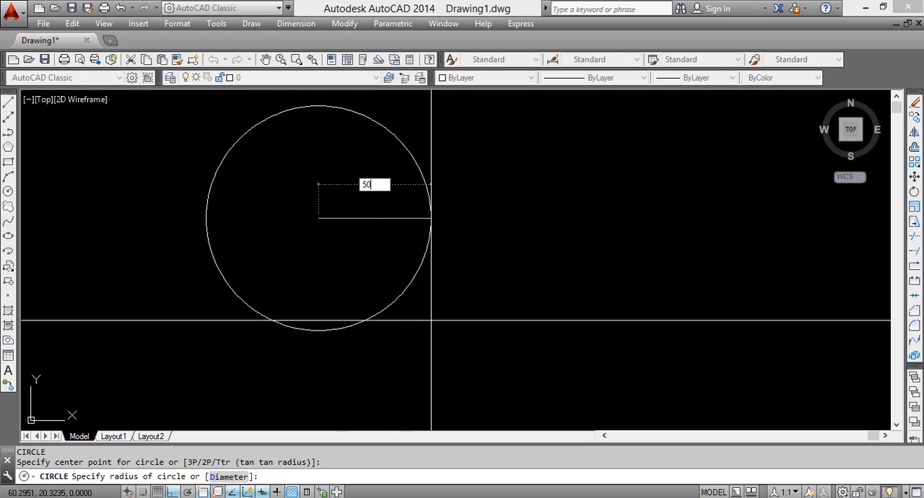
key("Return")
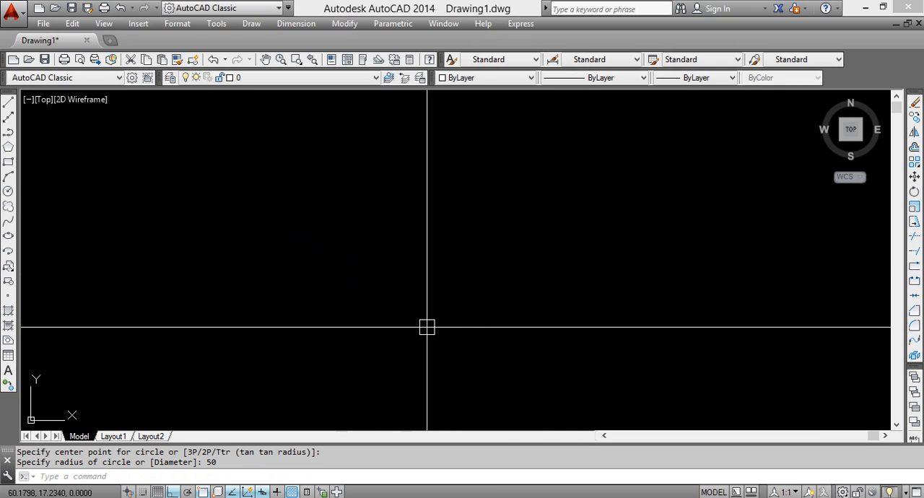
Draw another circle of radius 50, centered slightly above and right of the first circle's center
type("c")
key("Return")
left_click(335, 176)
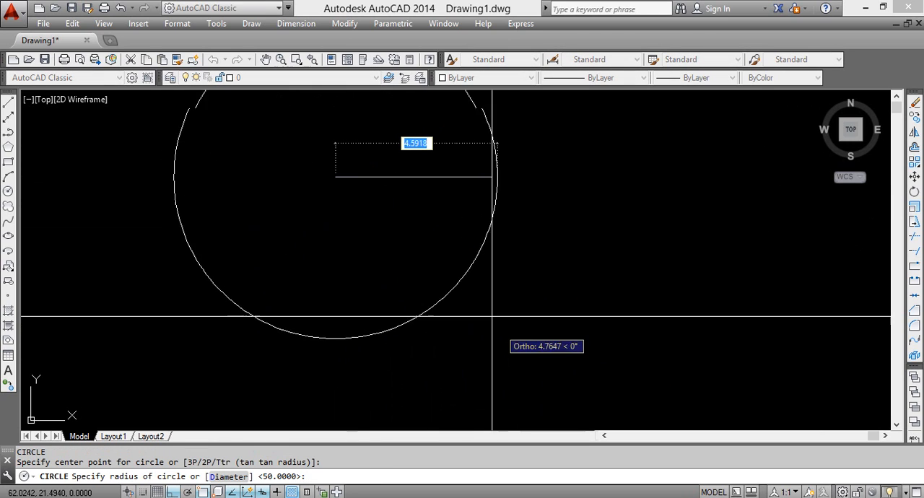
key("Return")
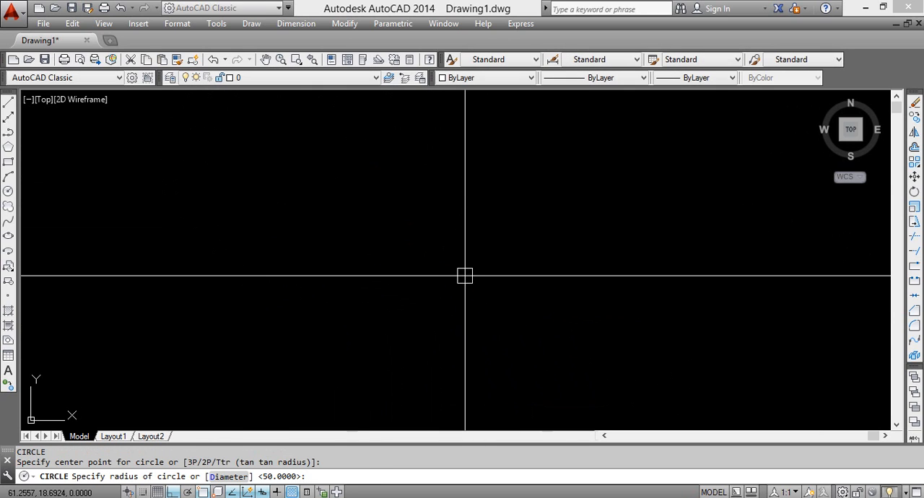
scroll(438, 277, "down", 6)
middle_click_drag(437, 277, 522, 402)
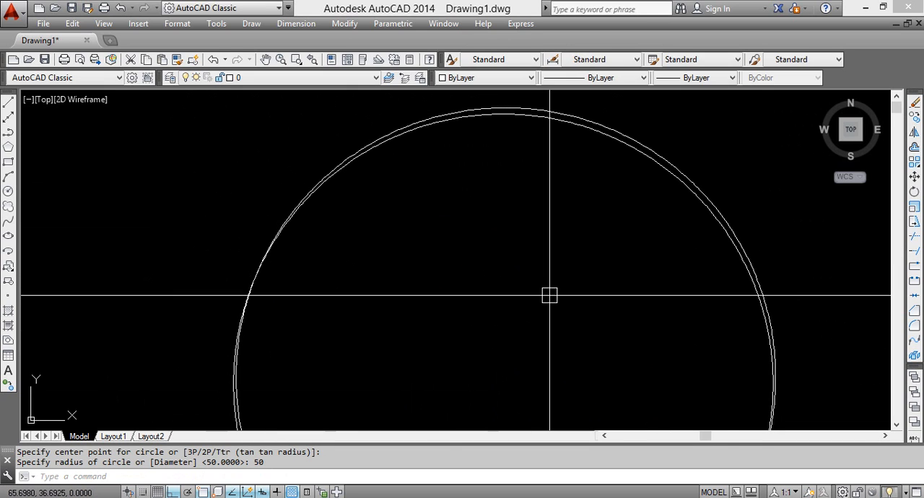
key("Escape")
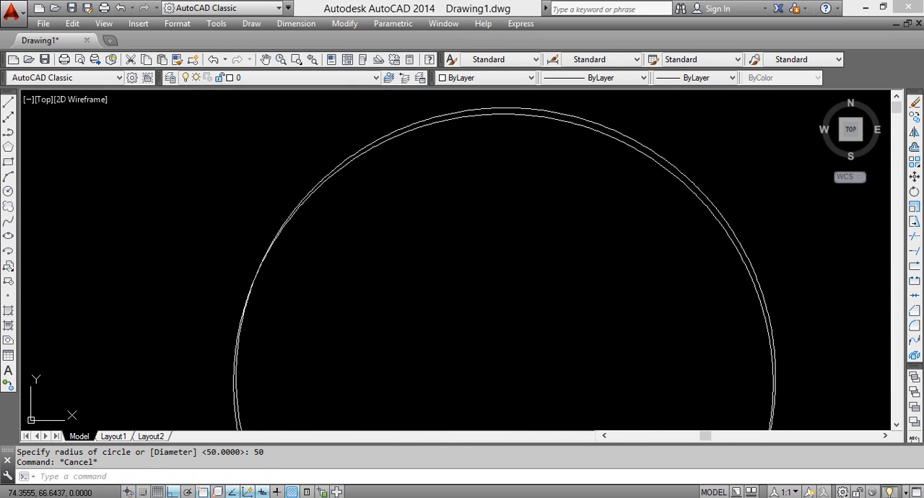
Erase the lower of the two nearly overlapping radius 50 circles
left_click(594, 130)
key("Delete")
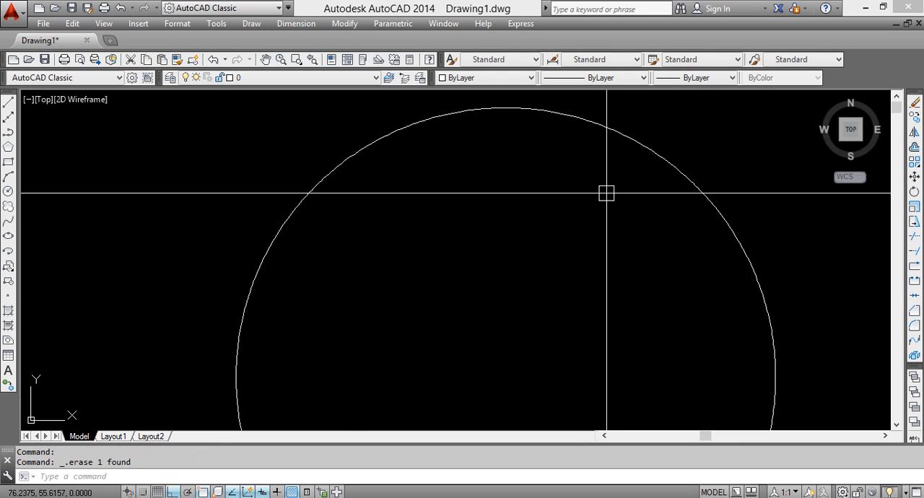
middle_click(611, 259)
middle_click(611, 260)
scroll(539, 269, "down", 6)
scroll(538, 269, "up", 4)
scroll(539, 269, "up", 2)
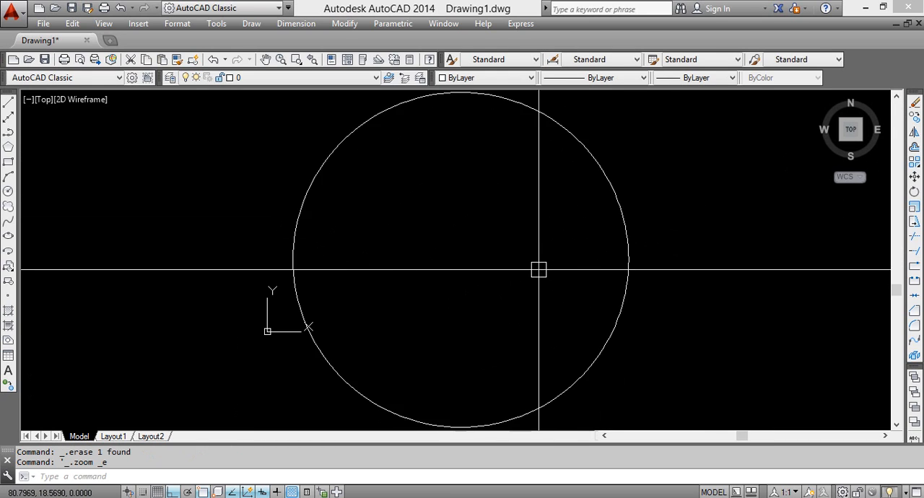
middle_click_drag(544, 270, 490, 257)
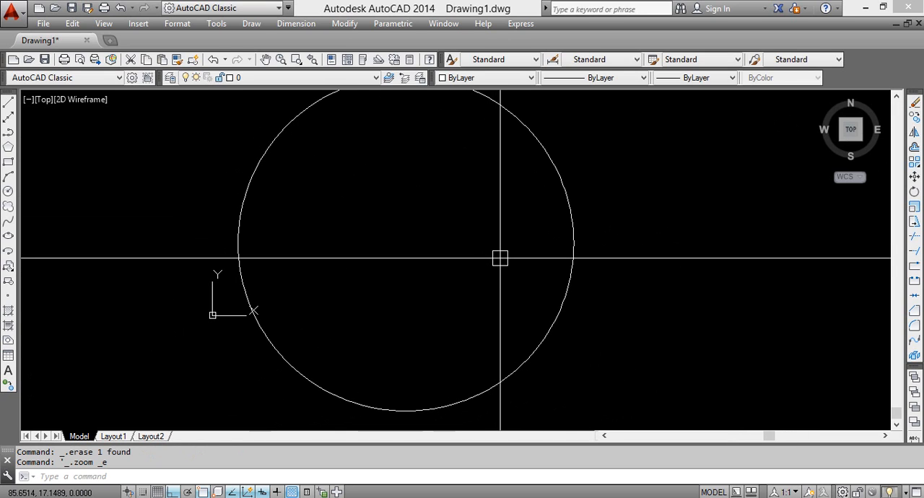
Draw a two-point circle from a tangent point on the large circle's right side to the large circle's center
middle_click_drag(536, 237, 645, 262)
scroll(592, 256, "down", 2)
scroll(553, 274, "down", 4)
scroll(562, 252, "up", 4)
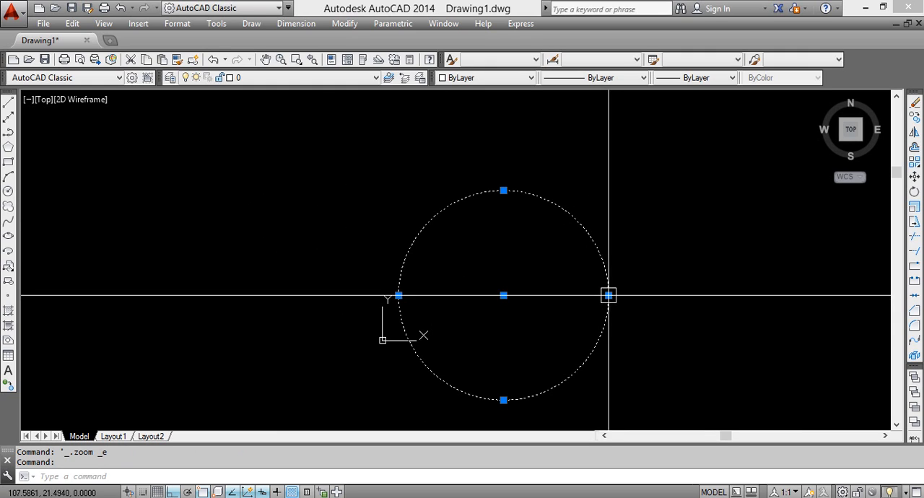
type("c")
key("Return")
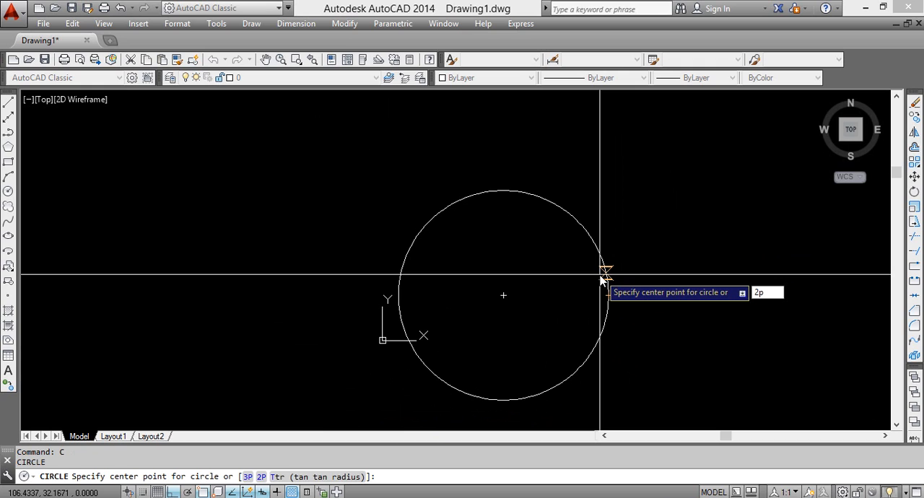
key("Return")
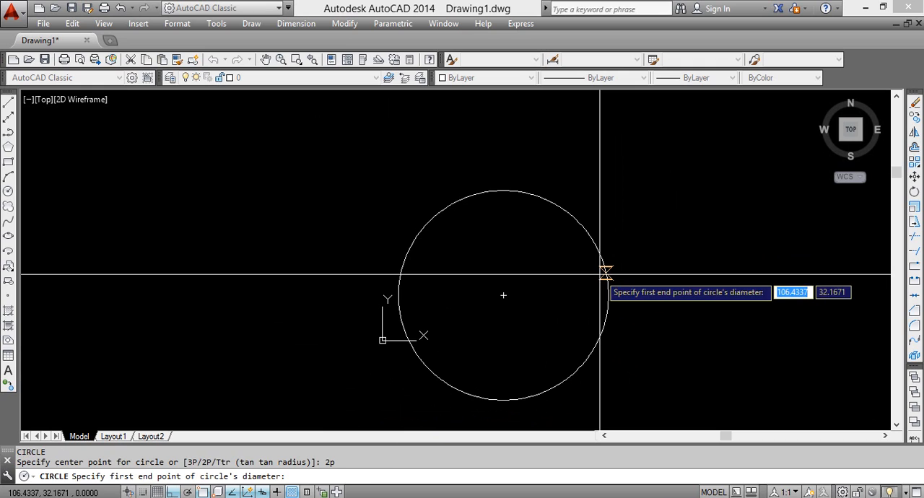
right_click(565, 293, "shift")
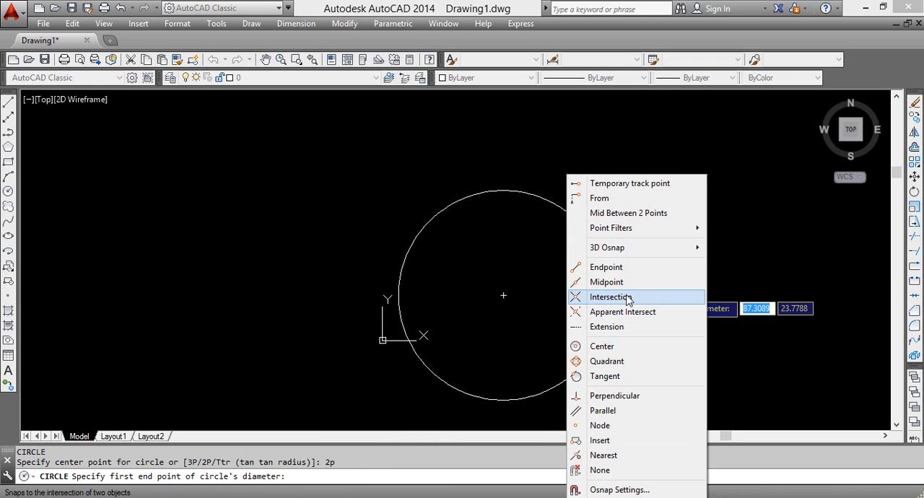
left_click(609, 376)
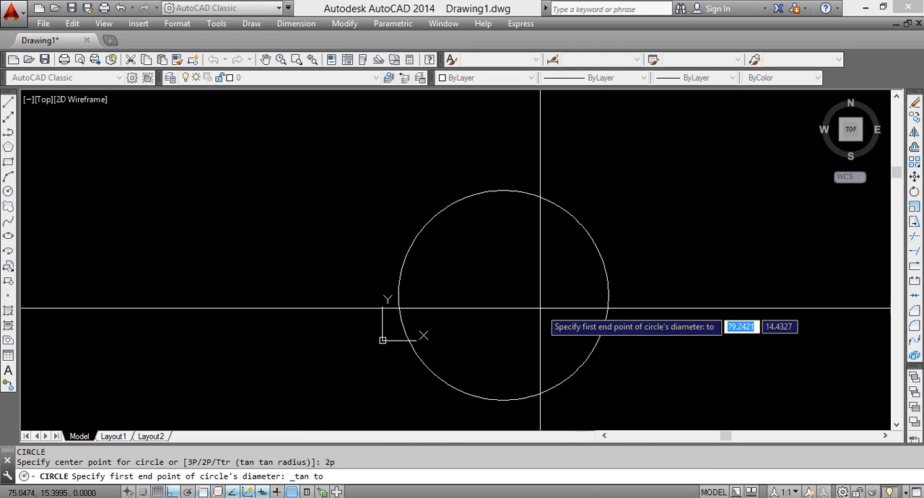
left_click(609, 295)
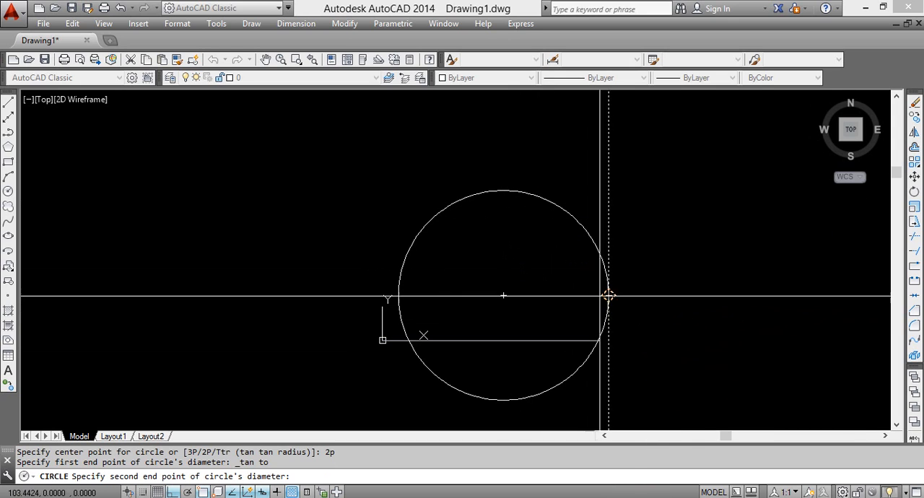
left_click(503, 295)
Erase the small circle inside the large one
scroll(544, 299, "up", 3)
scroll(549, 295, "down", 3)
middle_click_drag(548, 295, 467, 291)
scroll(462, 246, "up", 3)
left_click(469, 232)
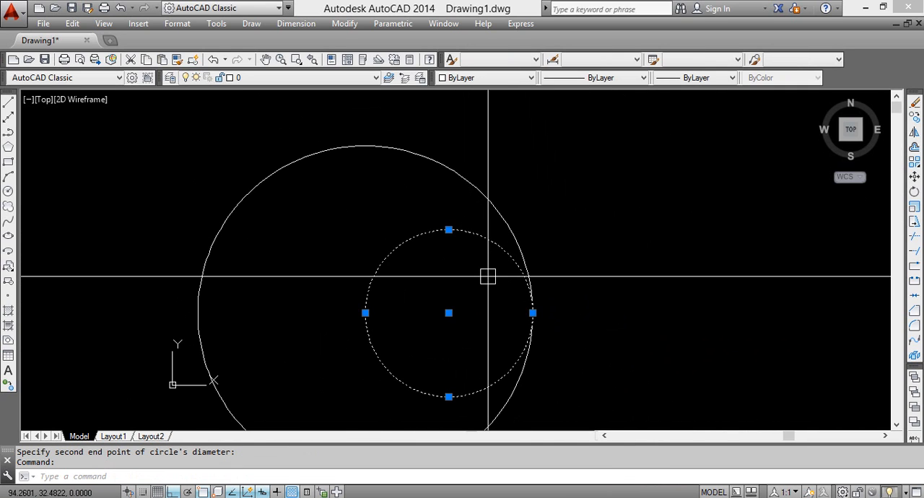
key("Delete")
Draw a two-point circle whose diameter runs from the large circle's right quadrant to its center
middle_click_drag(483, 274, 458, 241)
middle_click_drag(441, 296, 524, 250)
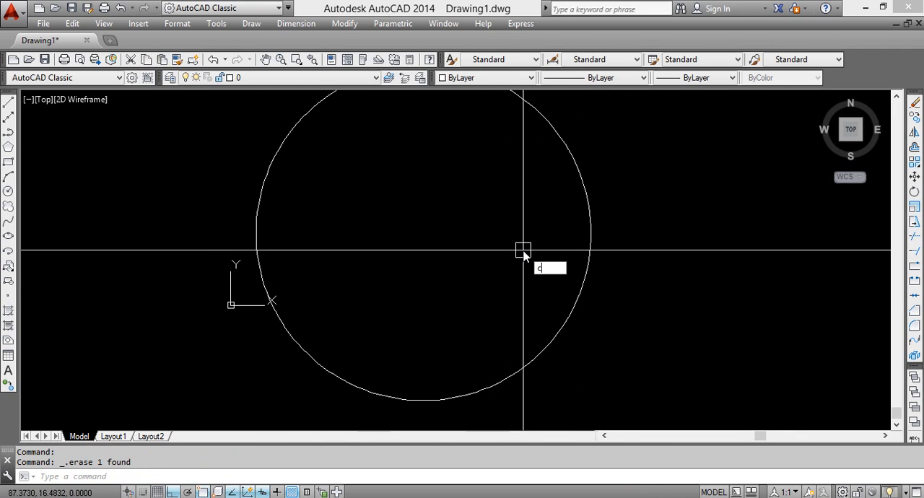
key("Return")
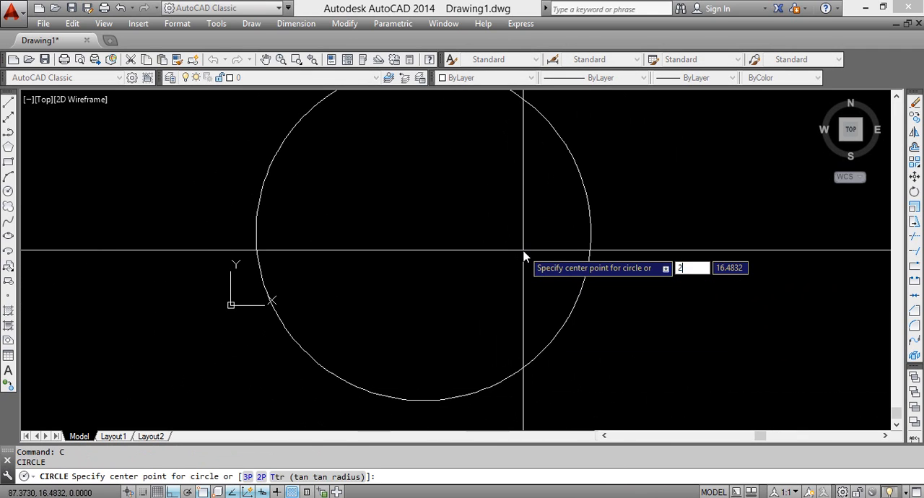
type("2p")
key("Return")
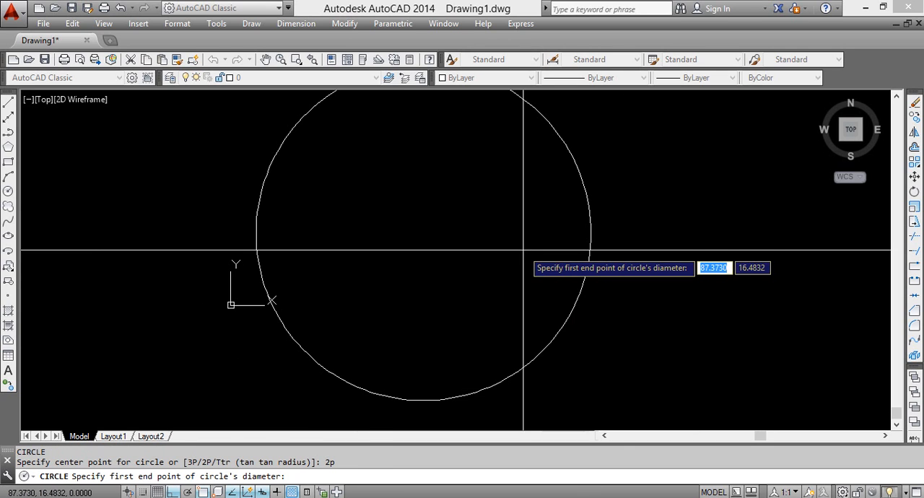
left_click(591, 233)
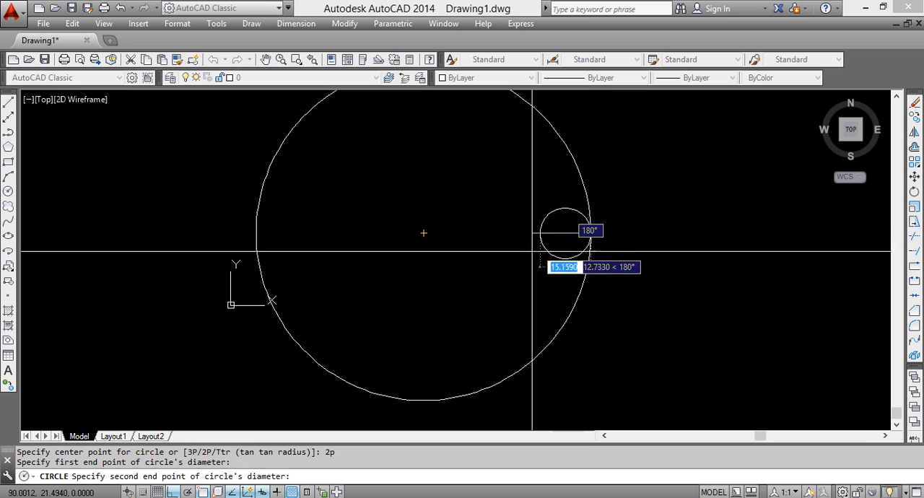
scroll(594, 247, "up", 5)
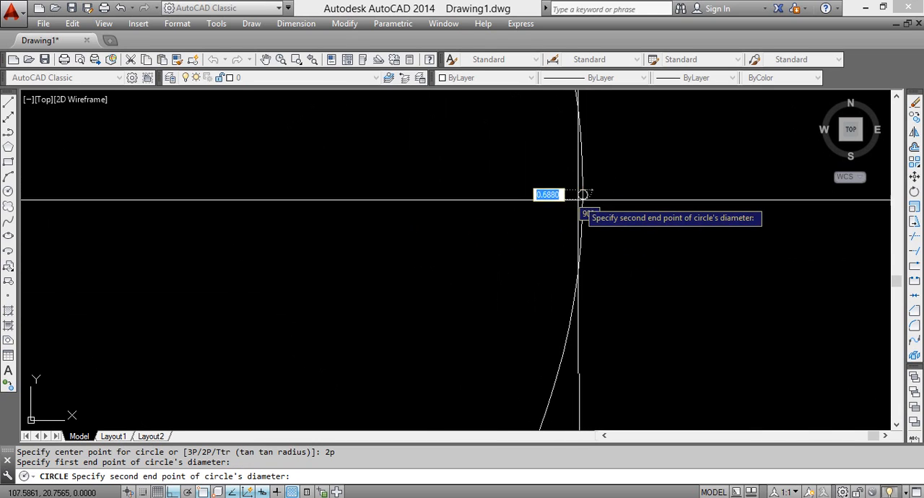
middle_click_drag(400, 214, 455, 230)
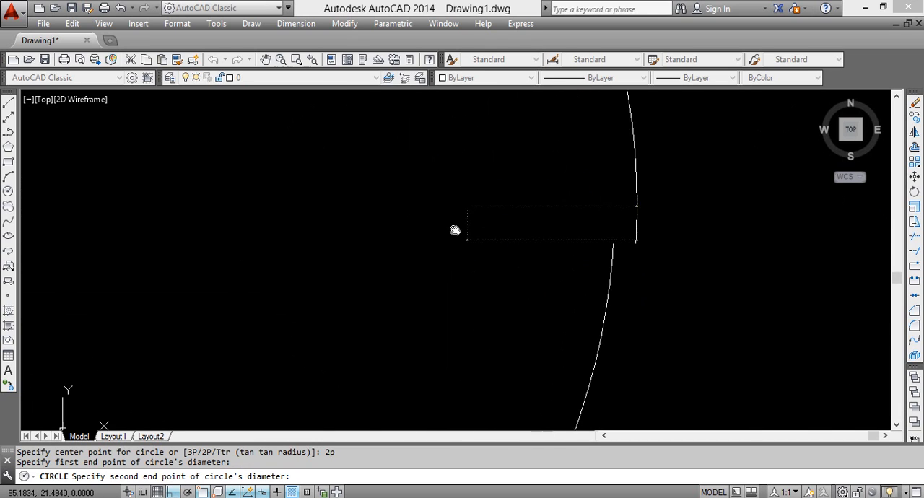
scroll(569, 247, "down", 4)
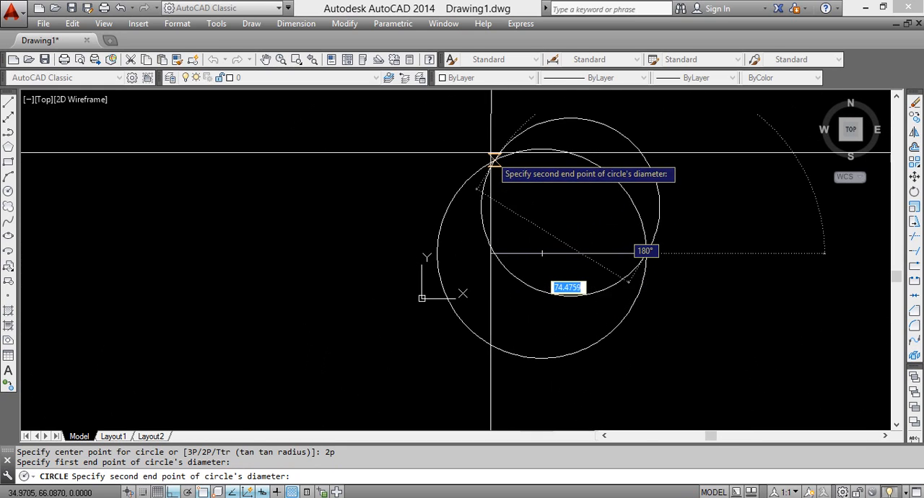
left_click(541, 254)
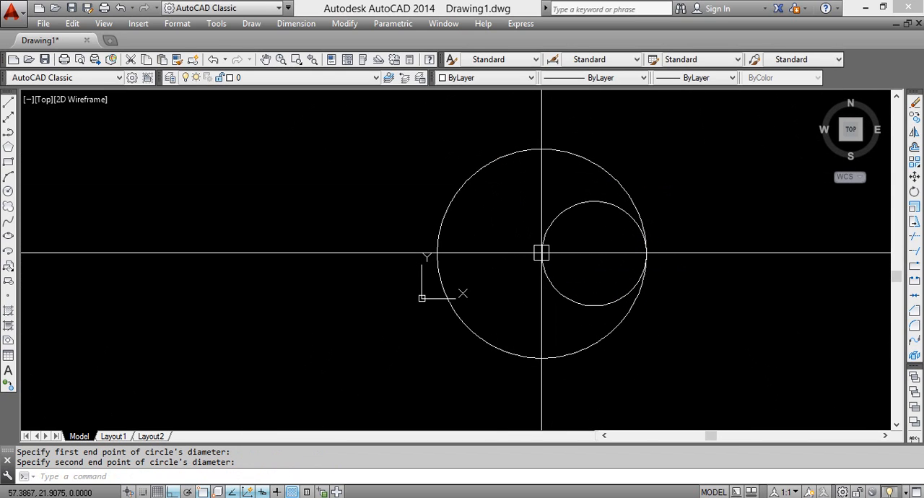
Examine closely where the inner circle touches the large circle at its right quadrant
key("Return")
scroll(621, 319, "up", 10)
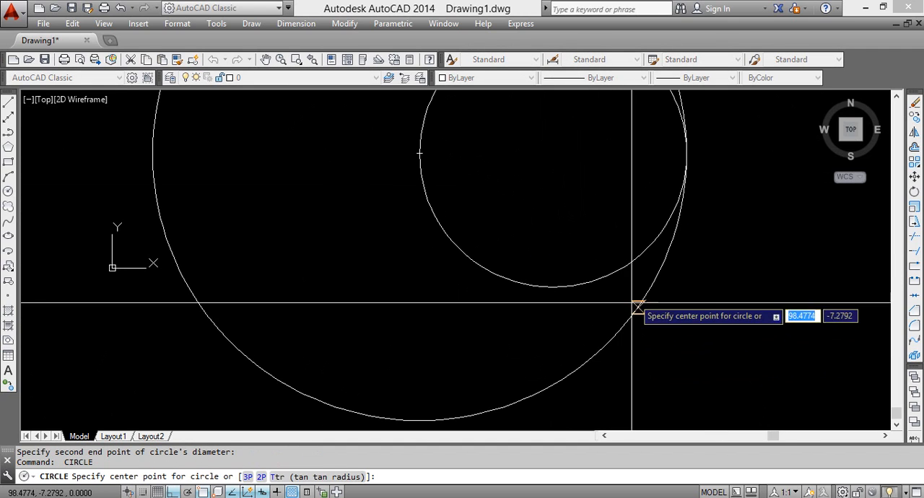
scroll(514, 282, "up", 5)
scroll(635, 348, "down", 5)
scroll(635, 357, "up", 5)
middle_click_drag(625, 373, 635, 175)
scroll(660, 354, "down", 8)
scroll(659, 375, "up", 2)
middle_click_drag(650, 394, 661, 278)
scroll(664, 277, "up", 3)
scroll(668, 276, "down", 10)
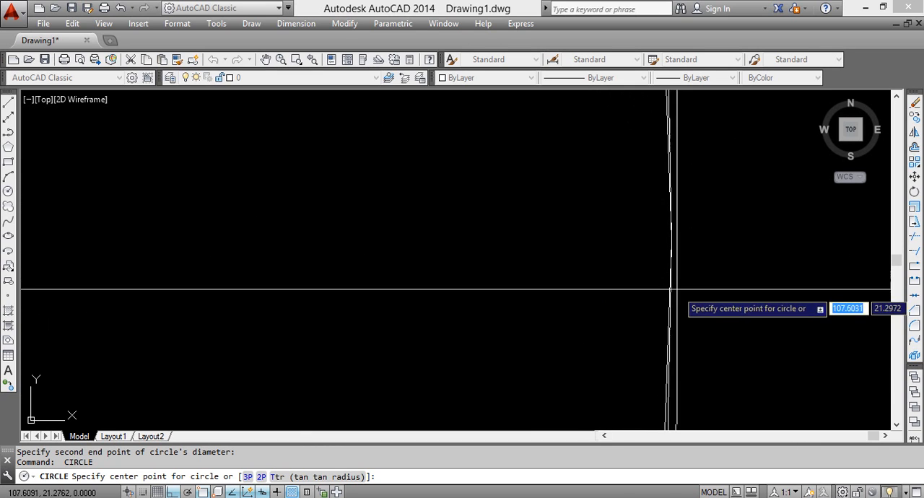
middle_click_drag(552, 316, 585, 270)
scroll(584, 346, "up", 6)
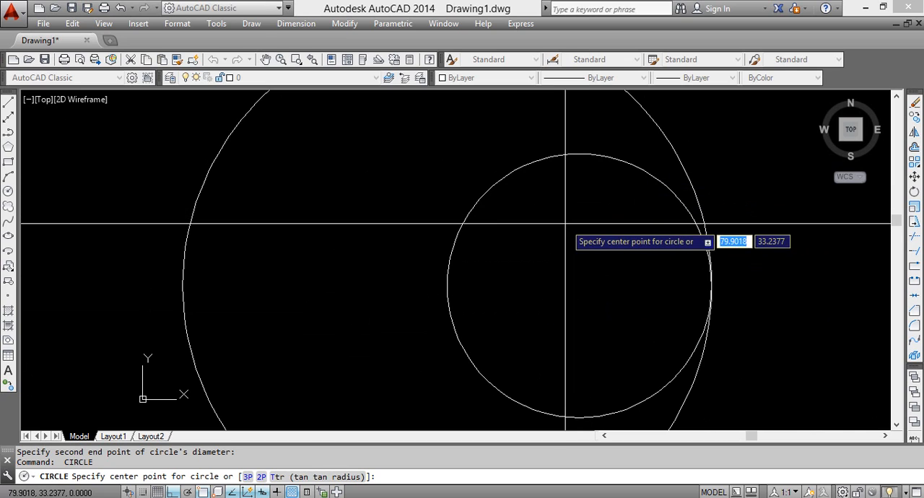
key("Escape")
Inspect the inner circle's center and quadrant grips and check which object snap modes are enabled in the drafting settings
left_click(571, 150)
scroll(592, 290, "up", 2)
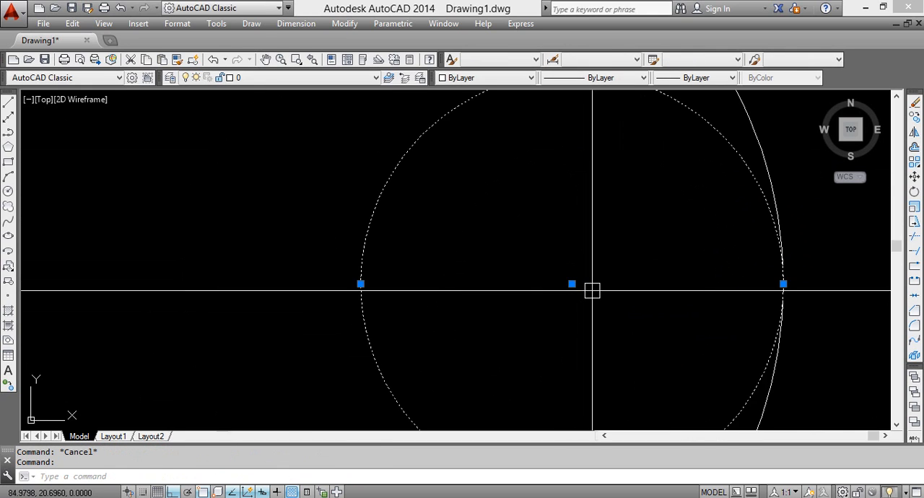
scroll(592, 290, "down", 3)
middle_click_drag(592, 290, 526, 273)
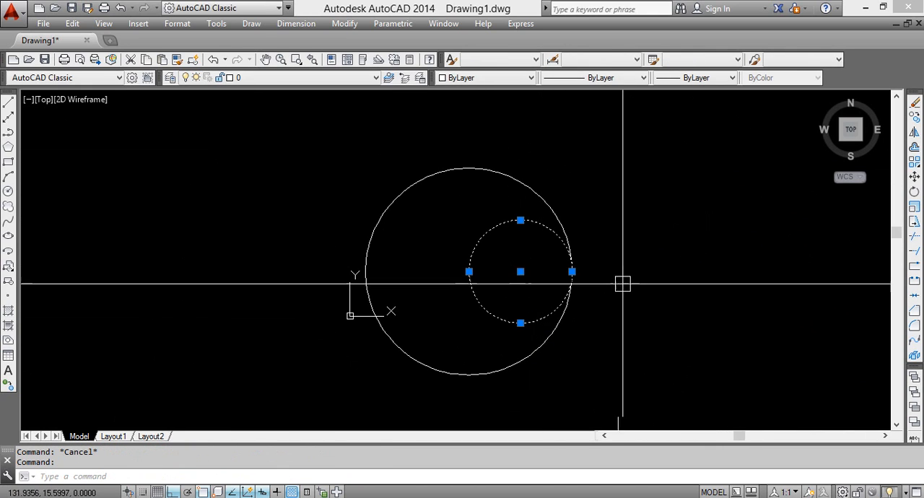
key("Escape")
type("os")
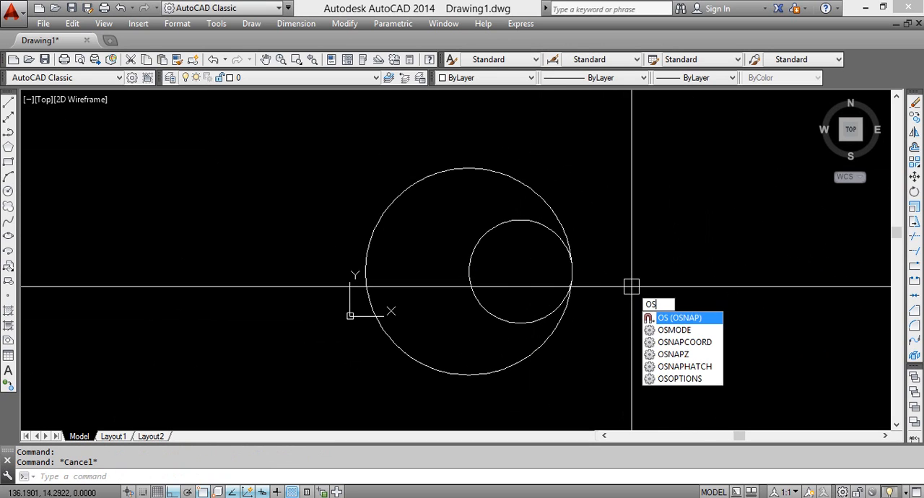
key("Return")
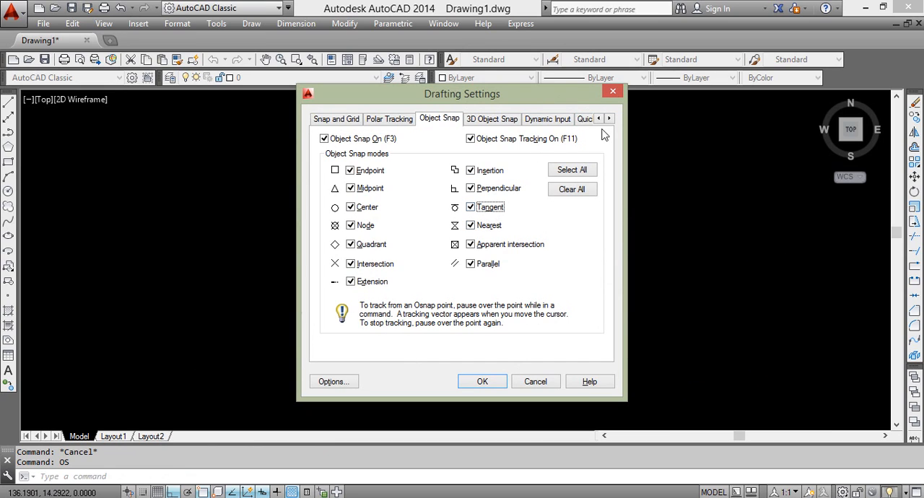
left_click(613, 93)
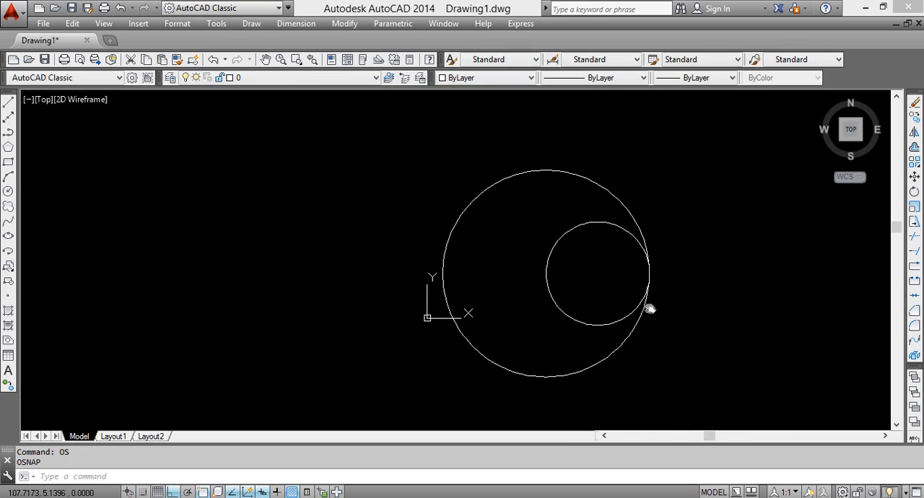
Copy the inner circle from its left quadrant at the large circle's center to the large circle's left quadrant
left_click(591, 224)
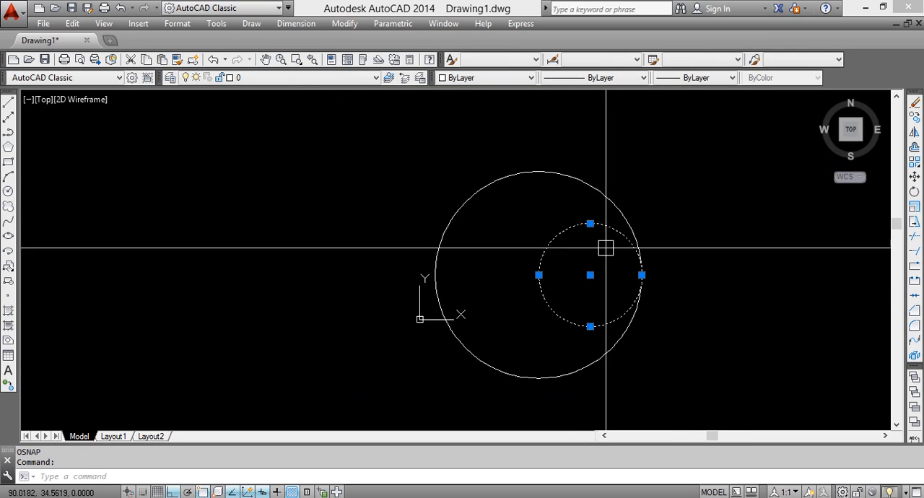
type("co")
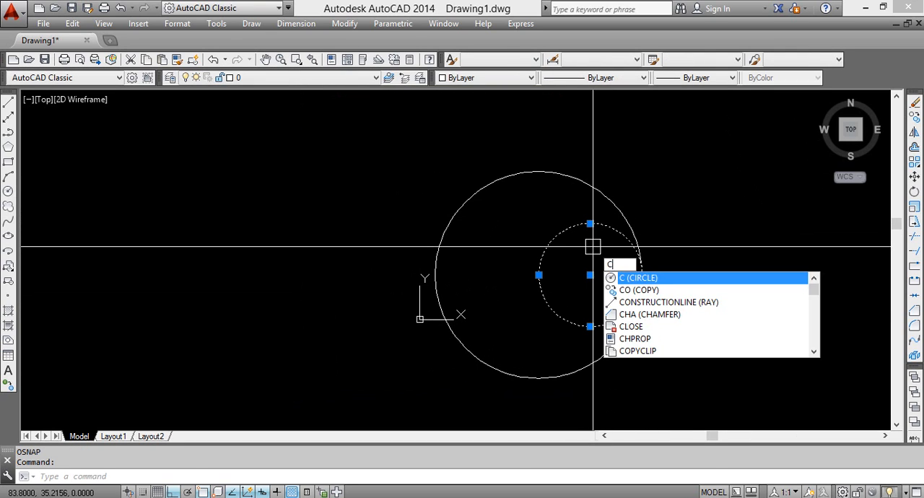
key("Return")
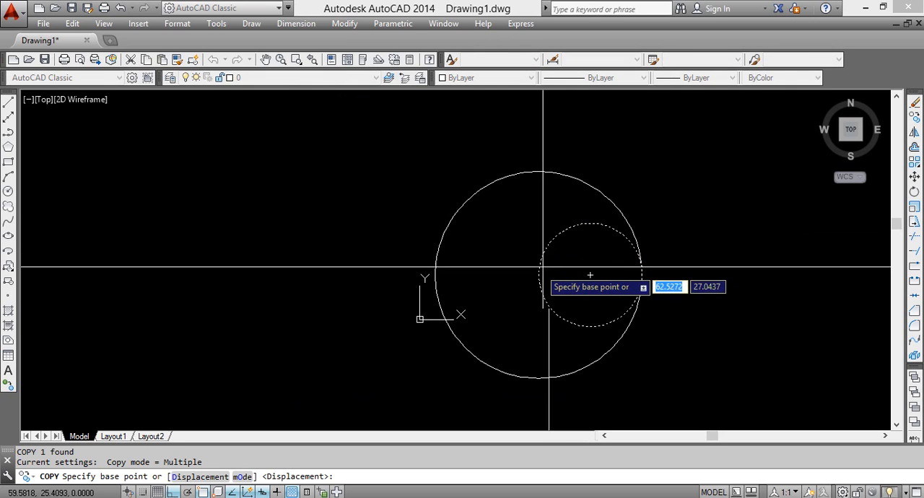
left_click(539, 275)
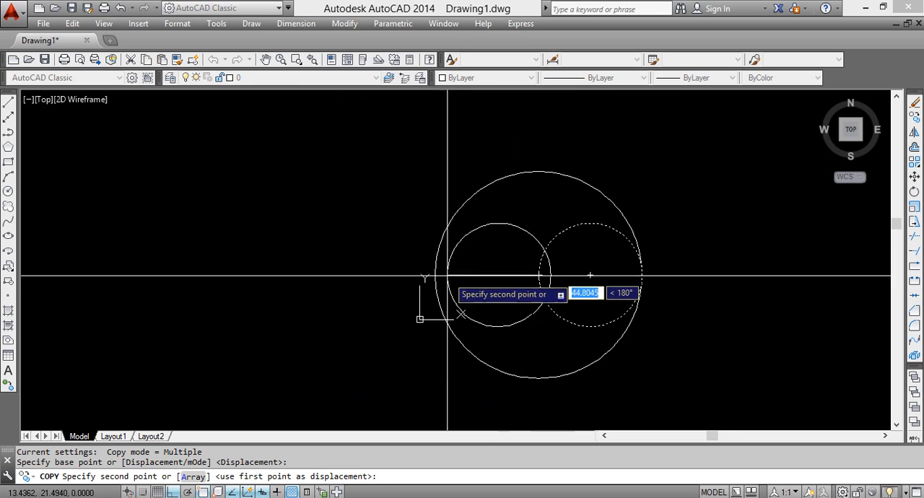
scroll(443, 269, "up", 4)
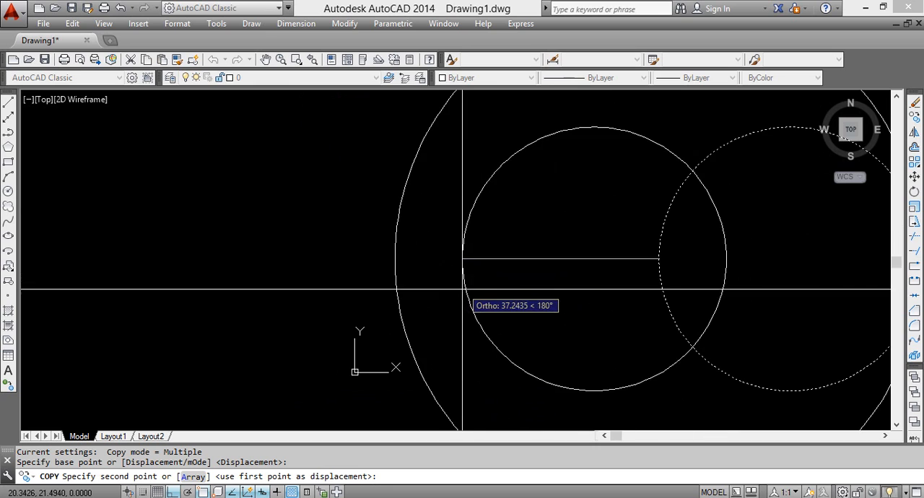
left_click(393, 259)
key("Return")
Copy the left inner circle from its top quadrant to the large circle's top quadrant, with Ortho off
scroll(512, 360, "down", 3)
middle_click_drag(543, 276, 477, 278)
left_click(493, 251)
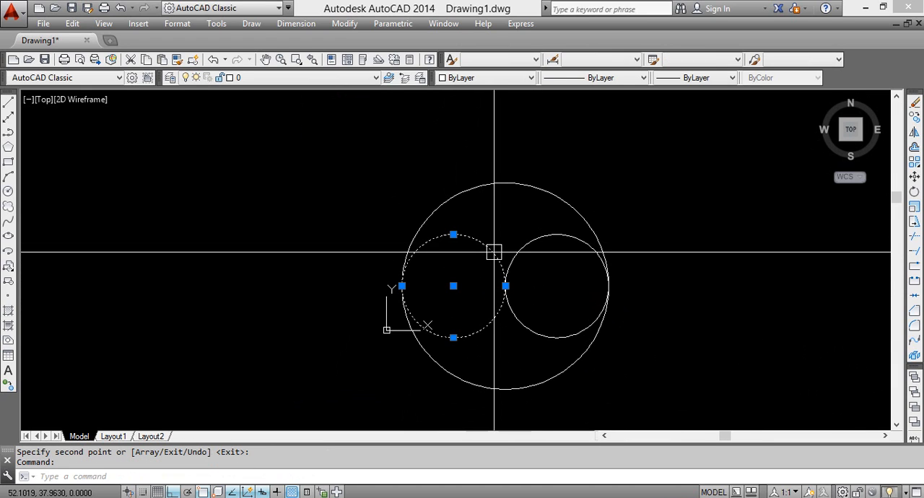
left_click(556, 235)
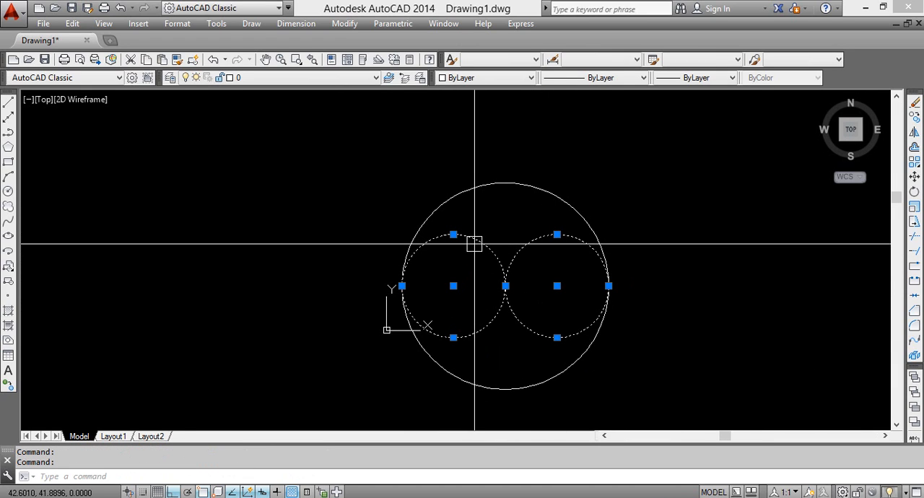
left_click(474, 243)
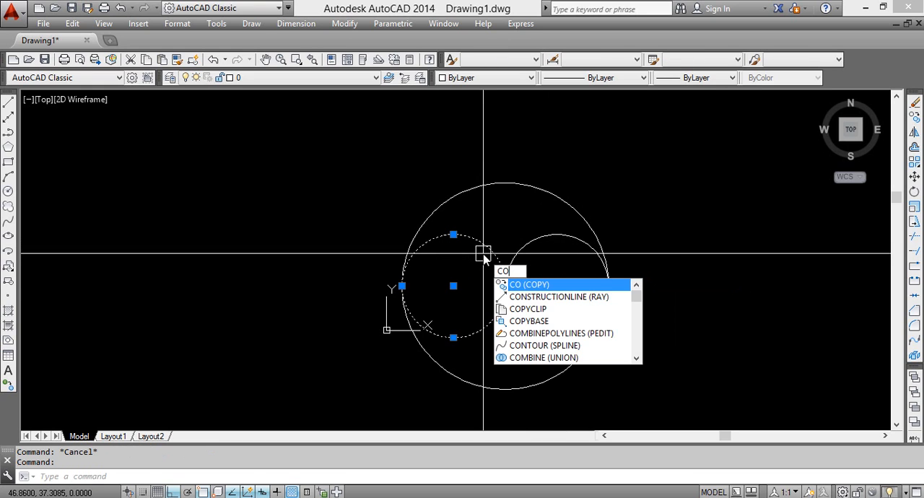
key("Return")
left_click(453, 234)
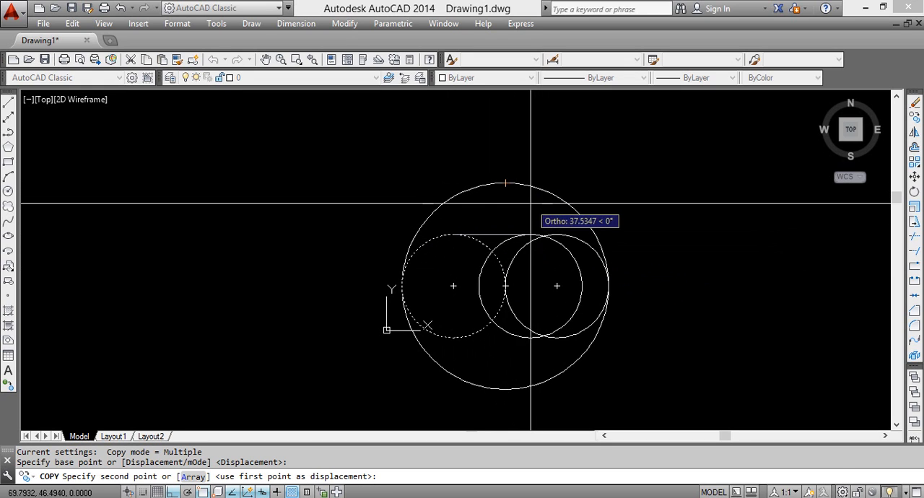
key("F8")
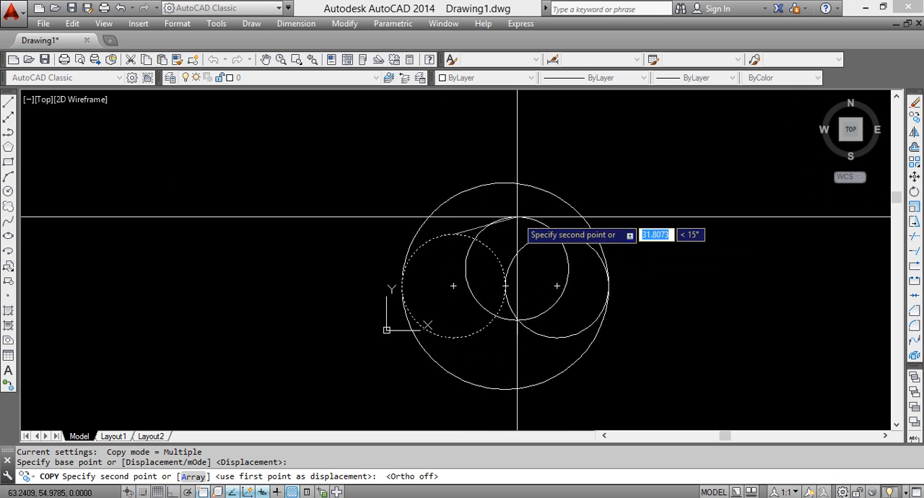
scroll(512, 211, "up", 2)
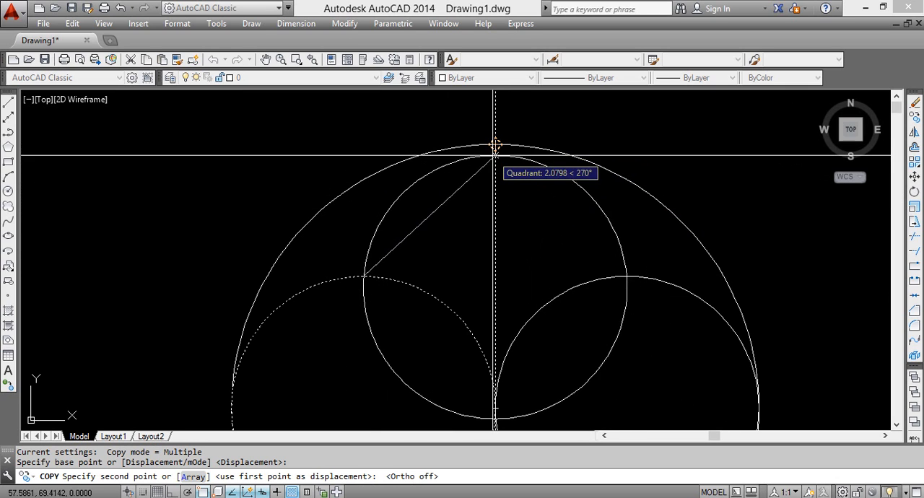
left_click(494, 145)
key("Return")
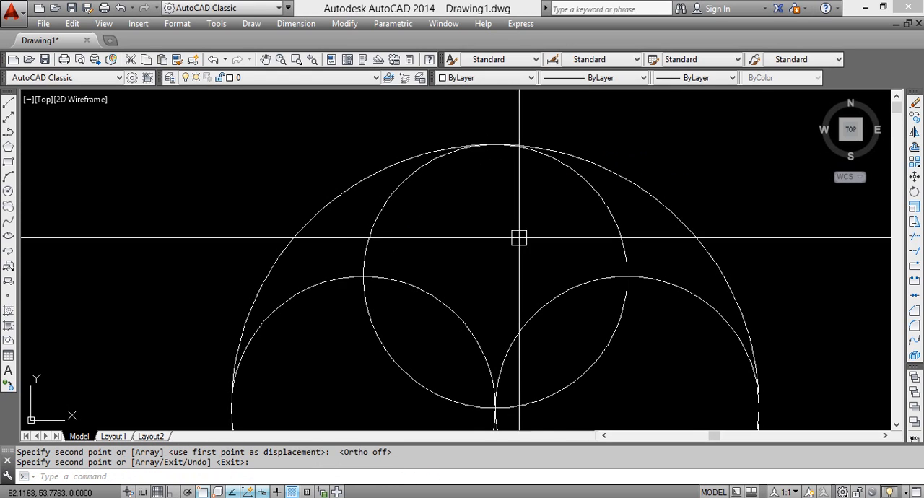
Try to copy the upper inner circle by displacement, and erase the stray copy outside the large circle
scroll(542, 329, "down", 6)
middle_click_drag(542, 330, 515, 221)
scroll(515, 250, "up", 2)
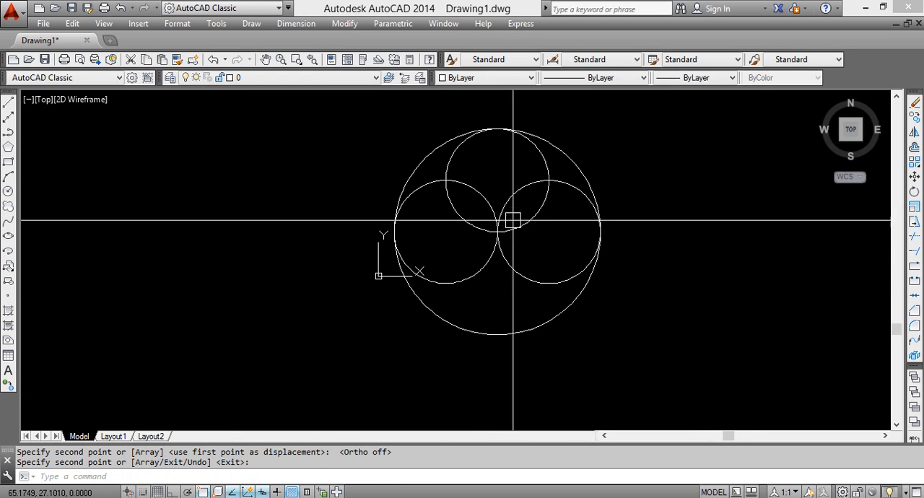
key("Return")
left_click(521, 230)
type("co")
key("Return")
key("Return")
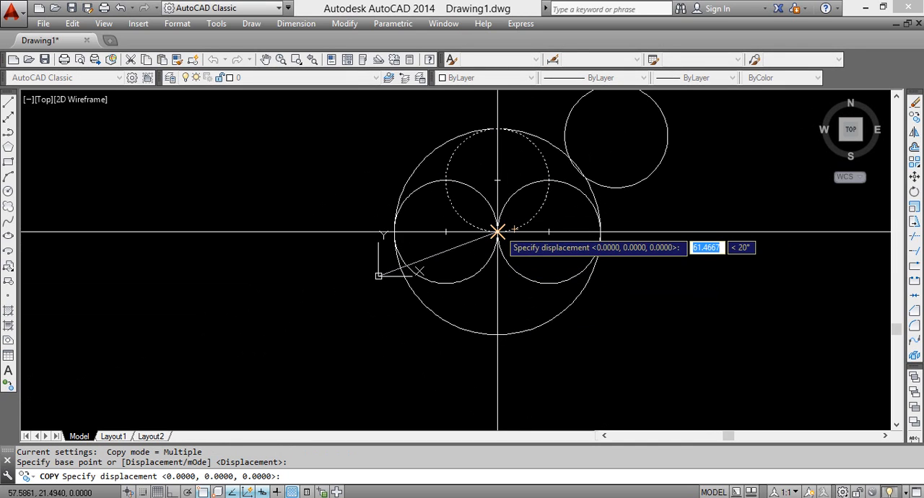
key("Return")
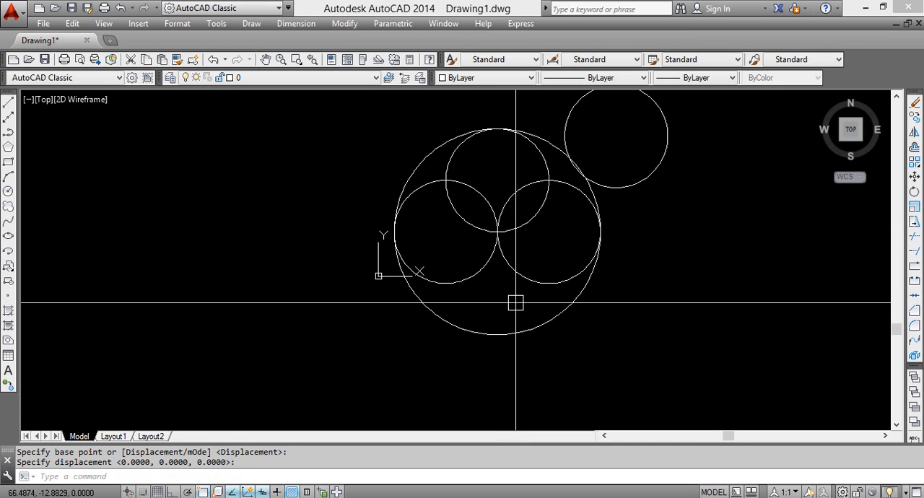
key("Escape")
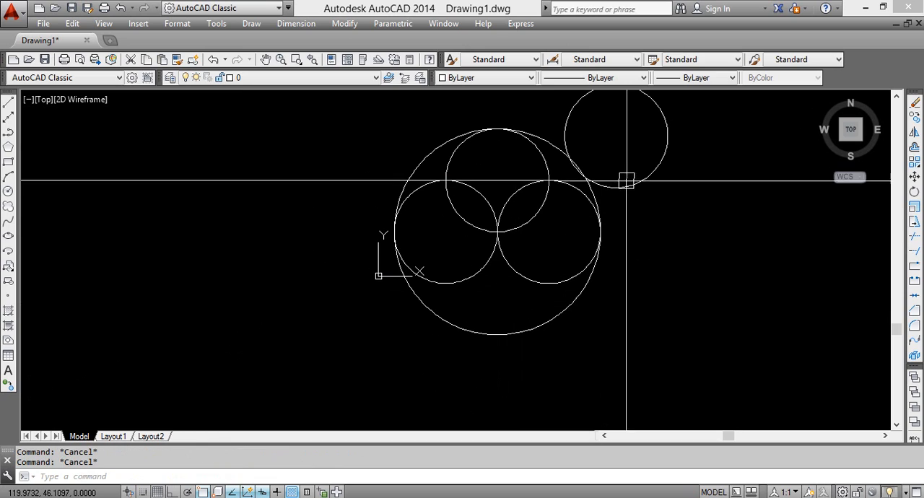
left_click(634, 186)
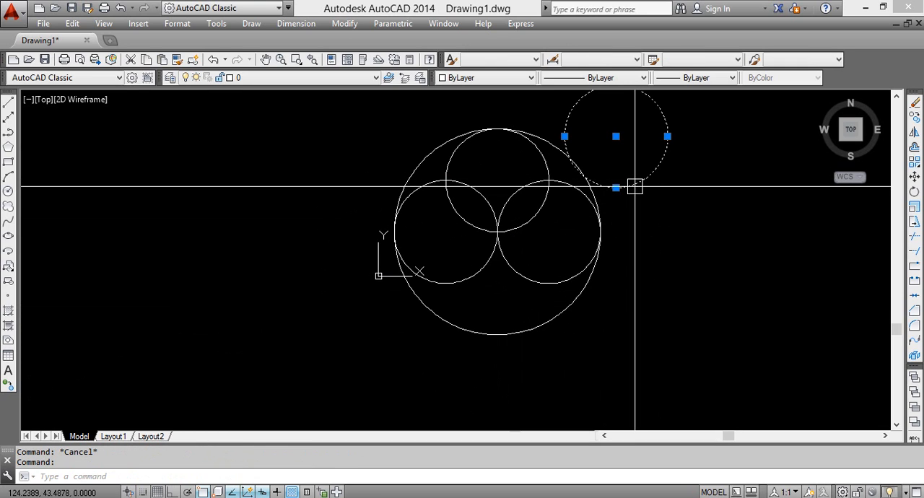
Copy the upper inner circle from the large circle's center to the large circle's bottom quadrant
left_click(544, 173)
type("co")
key("Return")
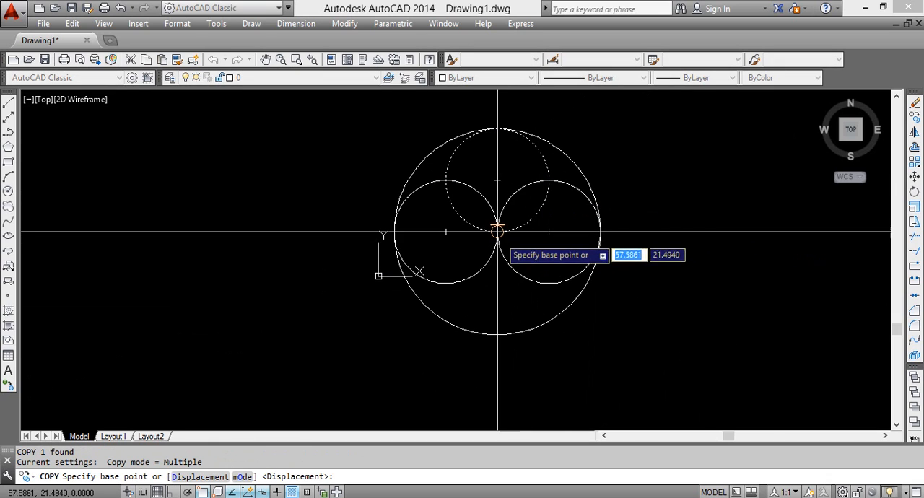
scroll(508, 197, "up", 3)
scroll(513, 263, "down", 1)
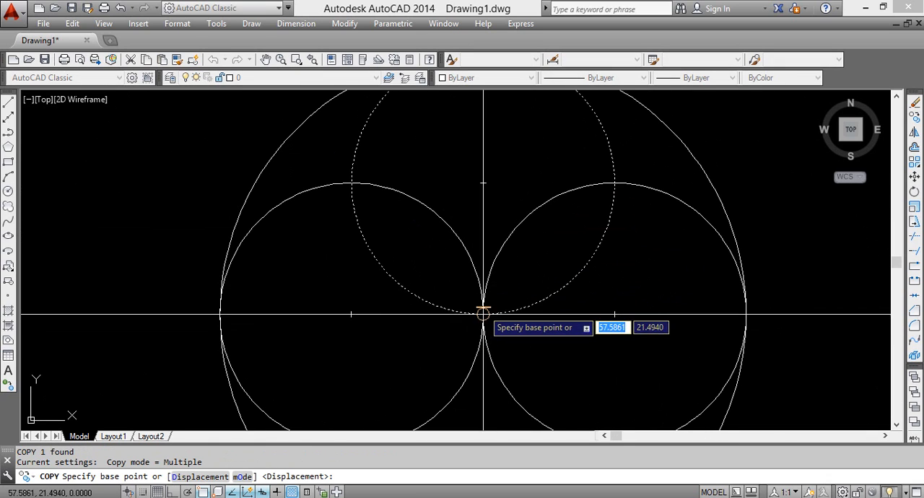
left_click(482, 314)
middle_click_drag(495, 378, 493, 238)
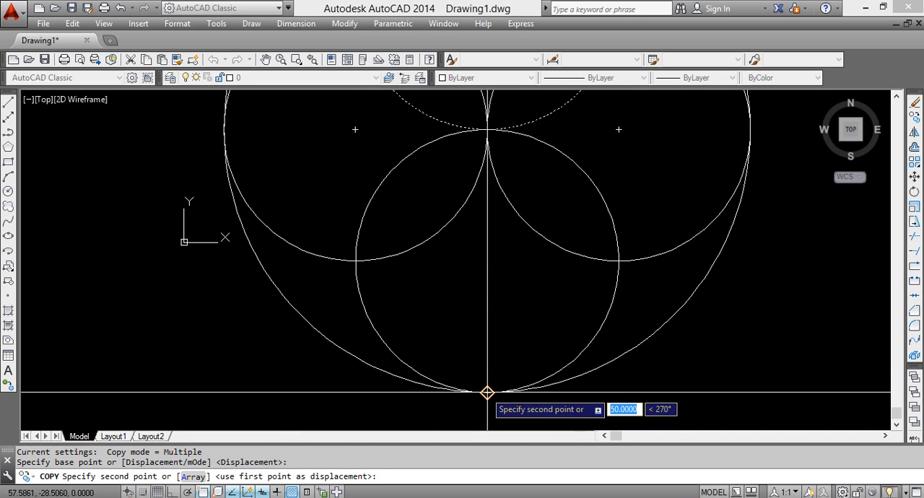
scroll(487, 392, "up", 2)
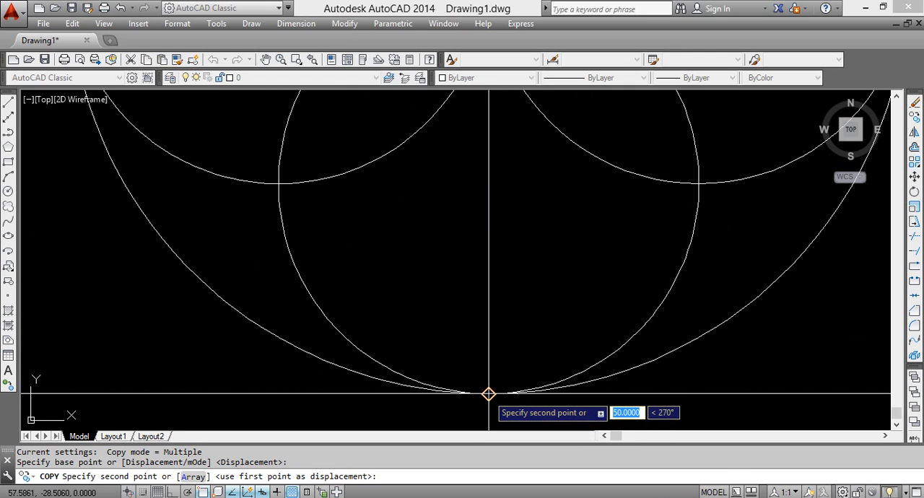
left_click(488, 393)
key("Return")
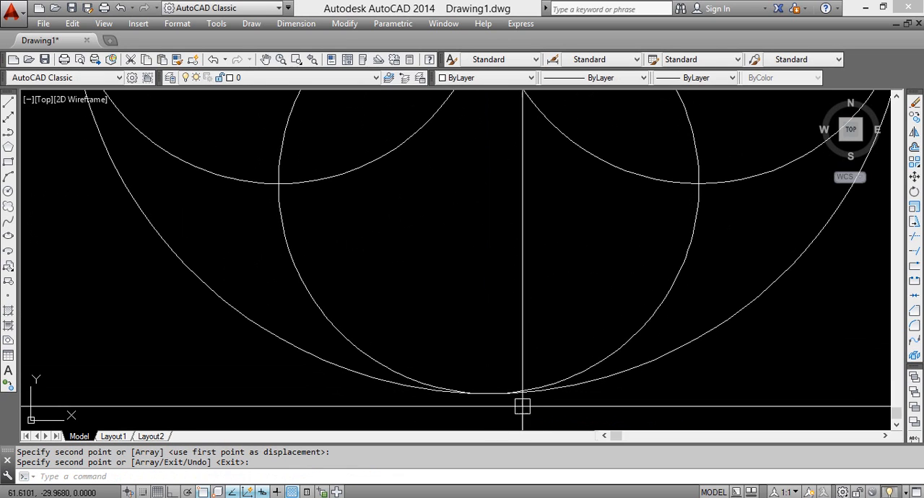
Examine where the lower inner circle touches the large circle, and check the Quadrant snap among the object snap modes
scroll(503, 399, "down", 6)
scroll(466, 329, "up", 4)
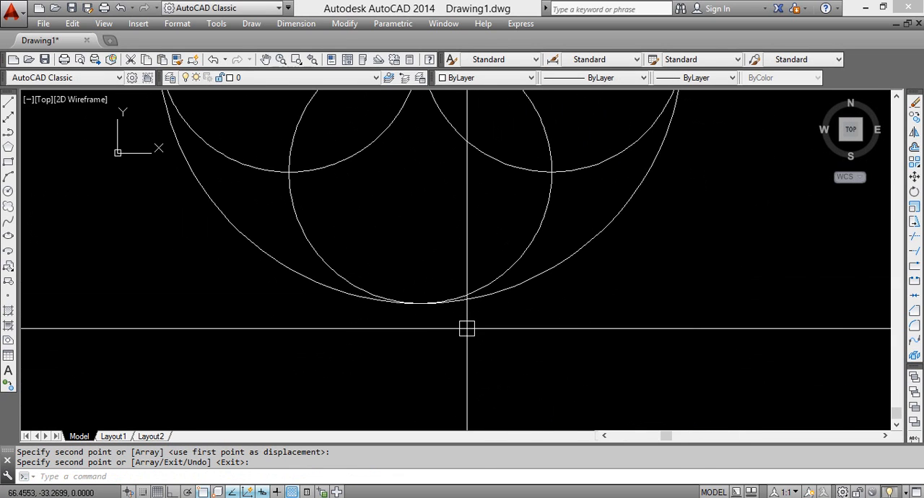
middle_click_drag(480, 315, 460, 346)
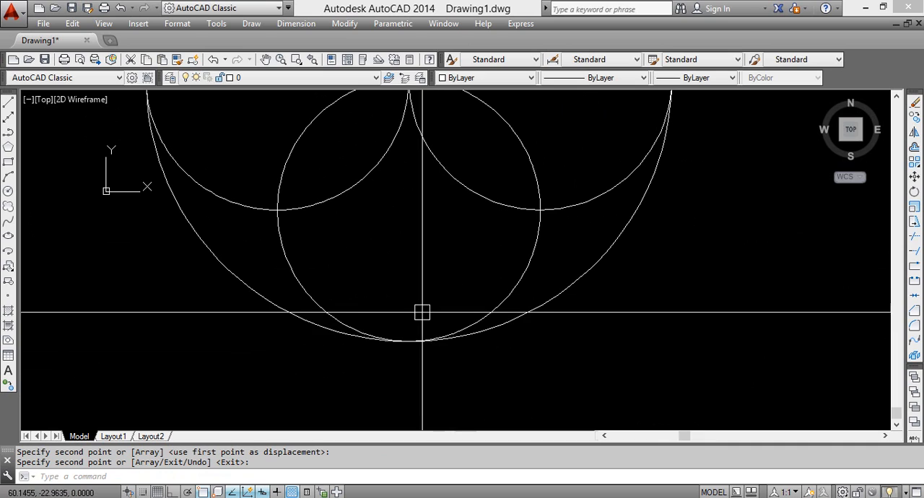
left_click(484, 331)
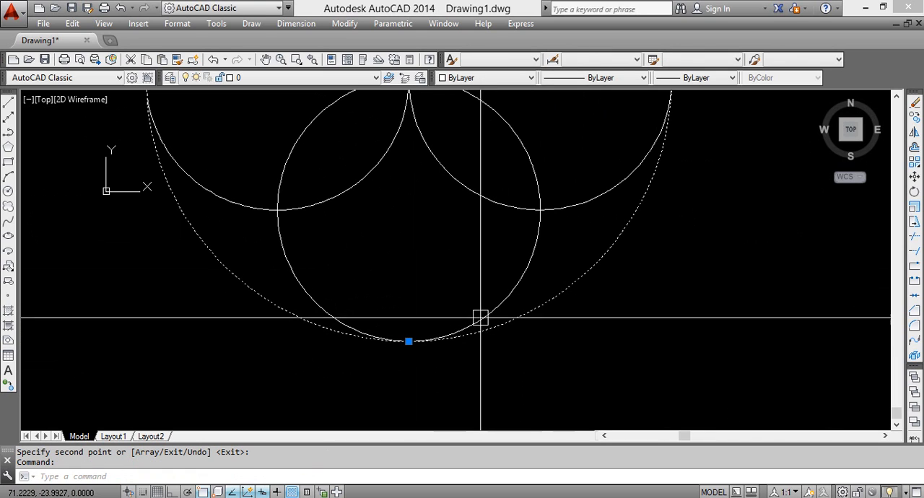
key("Escape")
scroll(424, 352, "down", 2)
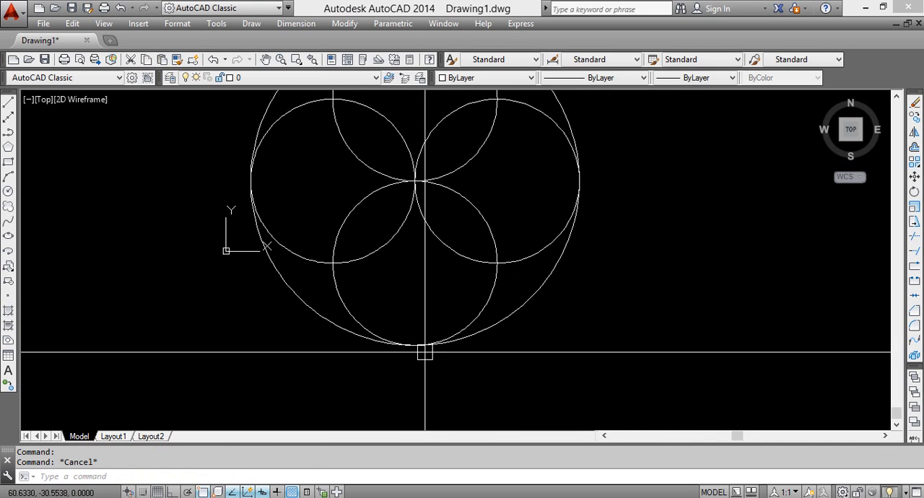
key("BackSpace")
key("BackSpace")
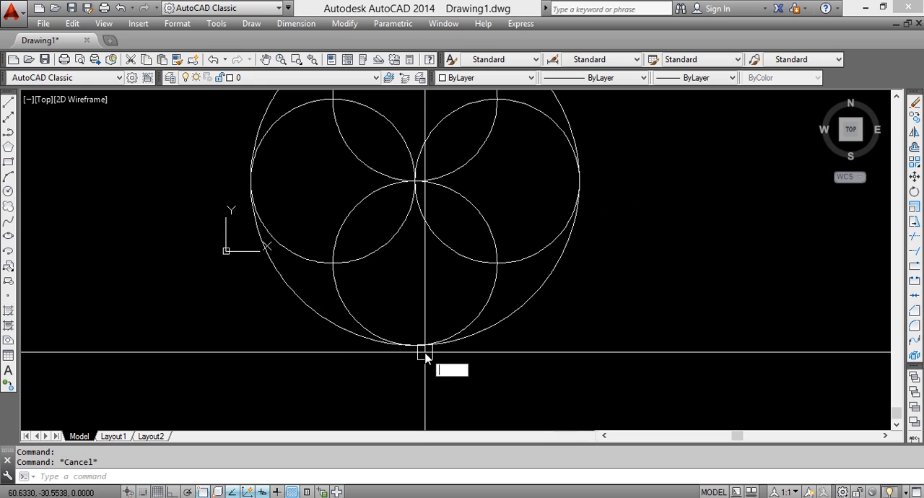
key("Return")
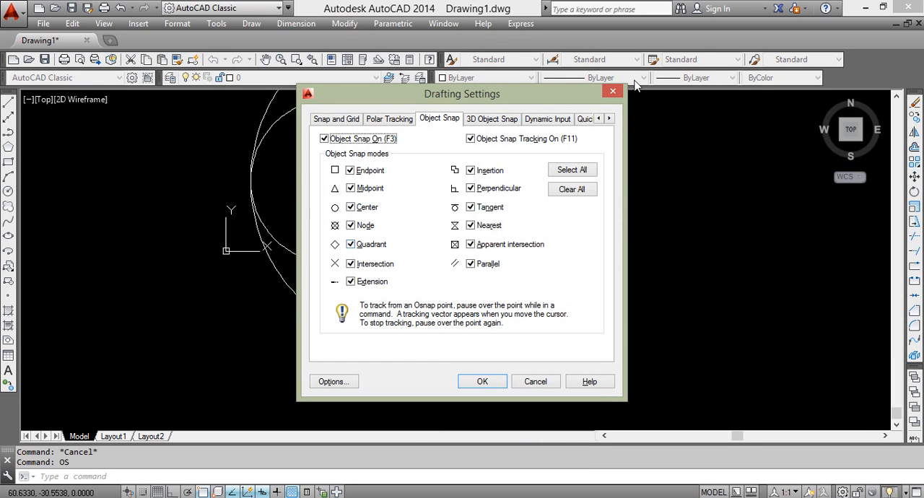
left_click(613, 90)
Review the four inner circles and compare the drawing with the exercise picture in Windows Photo Viewer
scroll(570, 282, "down", 5)
mouse_move(542, 288)
middle_mouse_down()
mouse_move(402, 247)
mouse_move(464, 243)
middle_mouse_up()
scroll(402, 247, "up", 6)
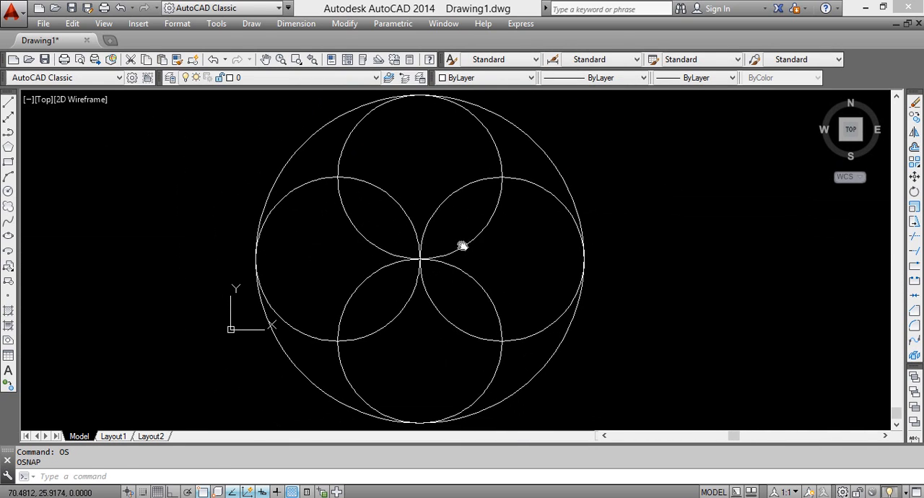
left_click(476, 115)
left_click(306, 183)
left_click(443, 262)
left_click(478, 183)
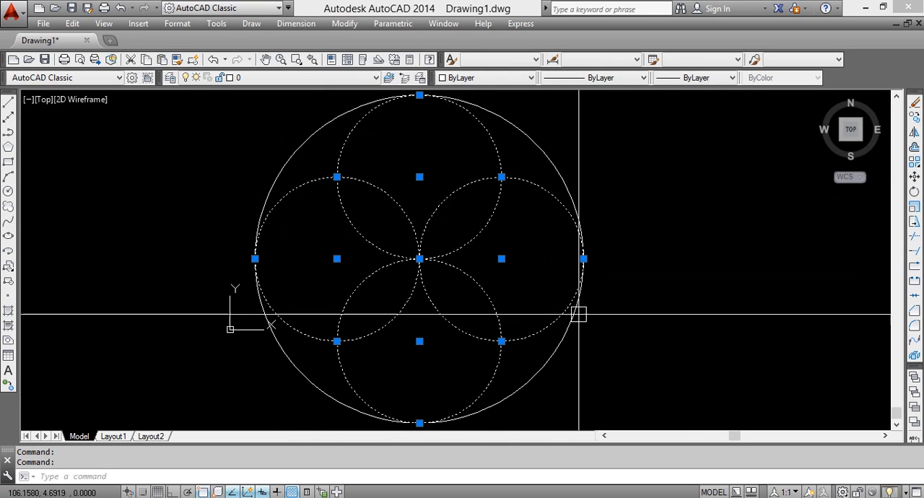
key("alt+Tab")
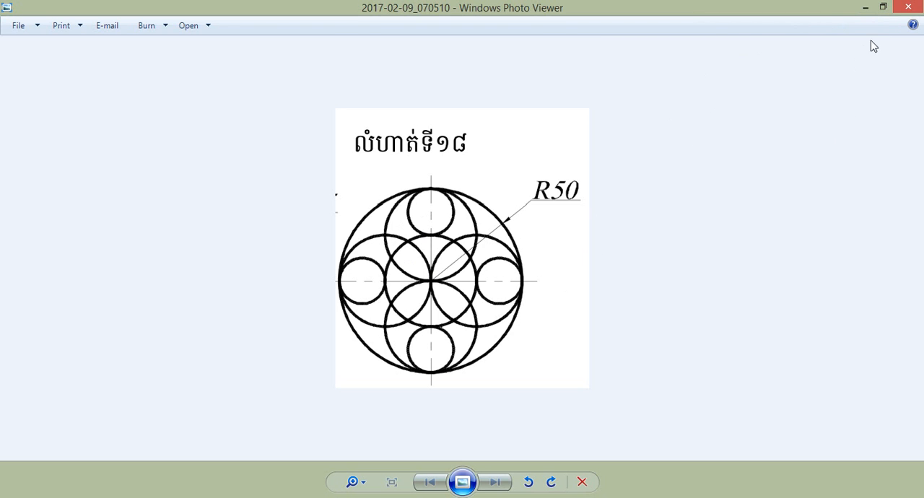
left_click(867, 8)
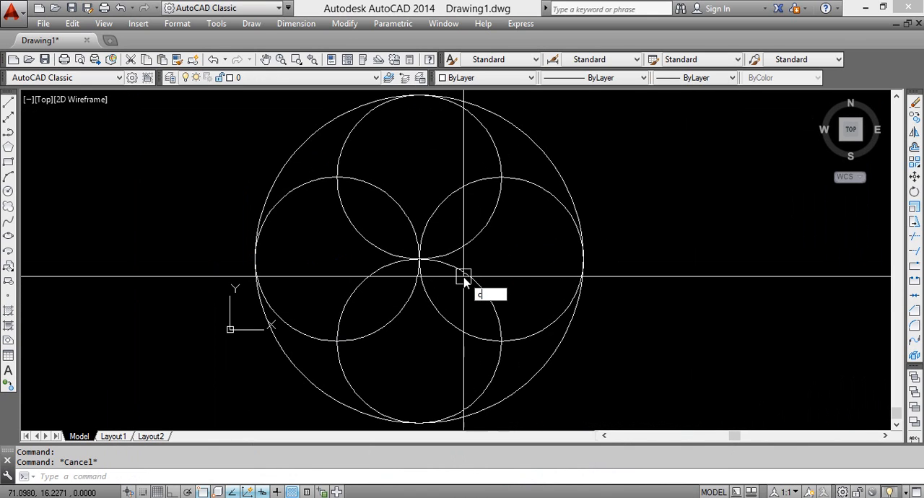
type("o")
key("BackSpace")
key("Return")
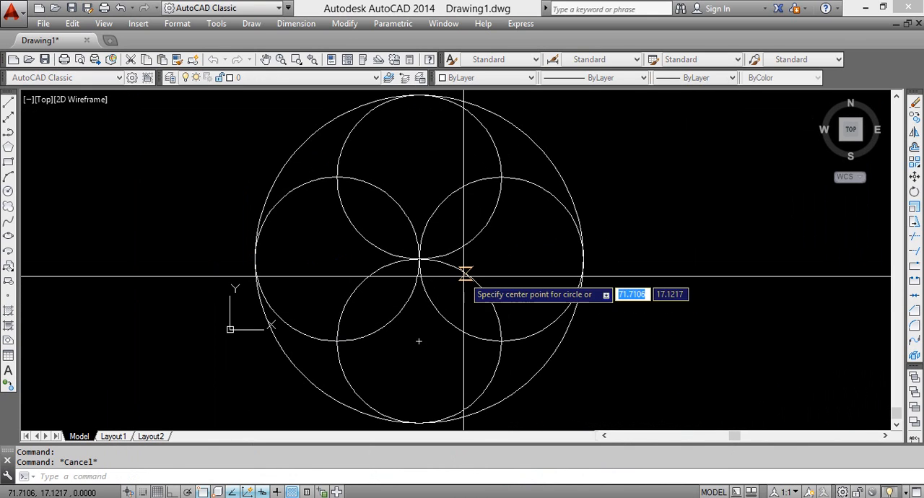
left_click(415, 284)
scroll(407, 373, "up", 2)
scroll(553, 341, "down", 3)
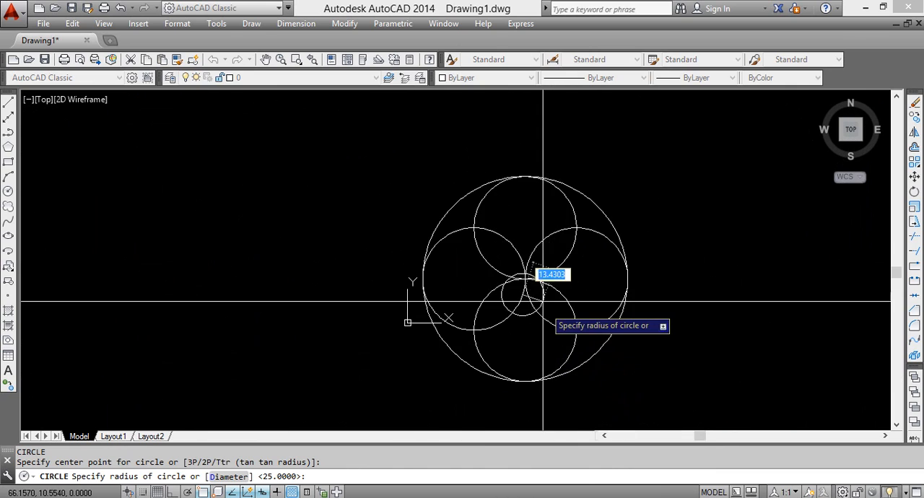
scroll(542, 302, "down", 2)
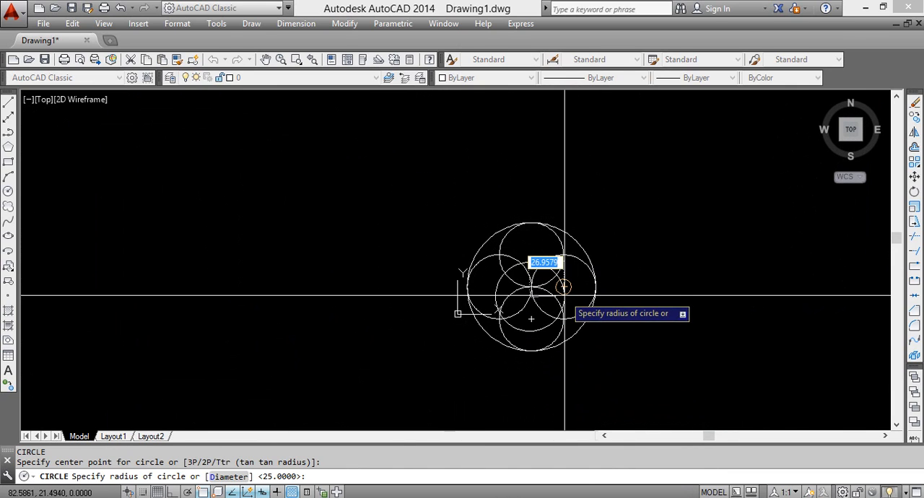
key("Escape")
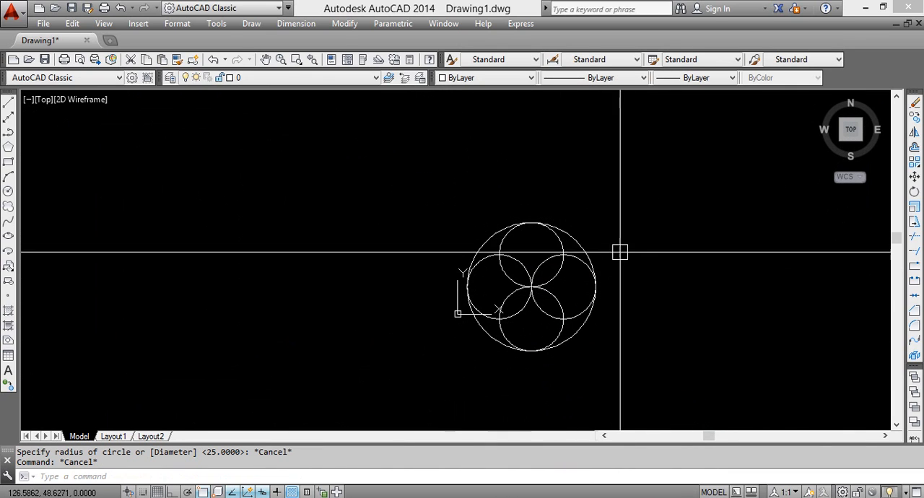
left_click(584, 256)
key("Escape")
left_click(582, 246)
scroll(548, 283, "up", 4)
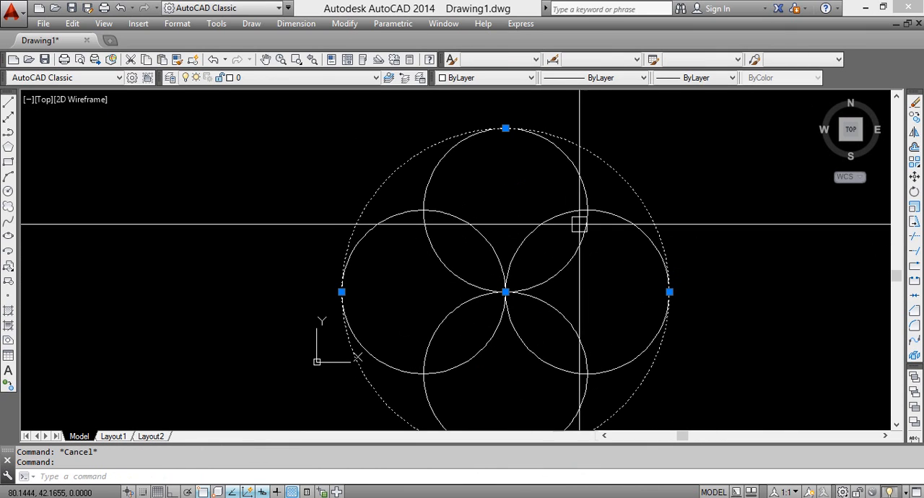
left_click(599, 217)
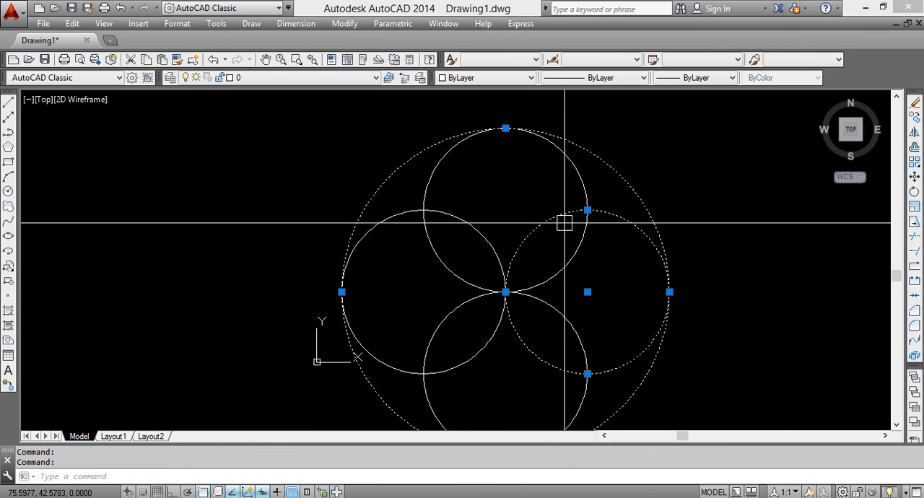
left_click(477, 237)
left_click(576, 175)
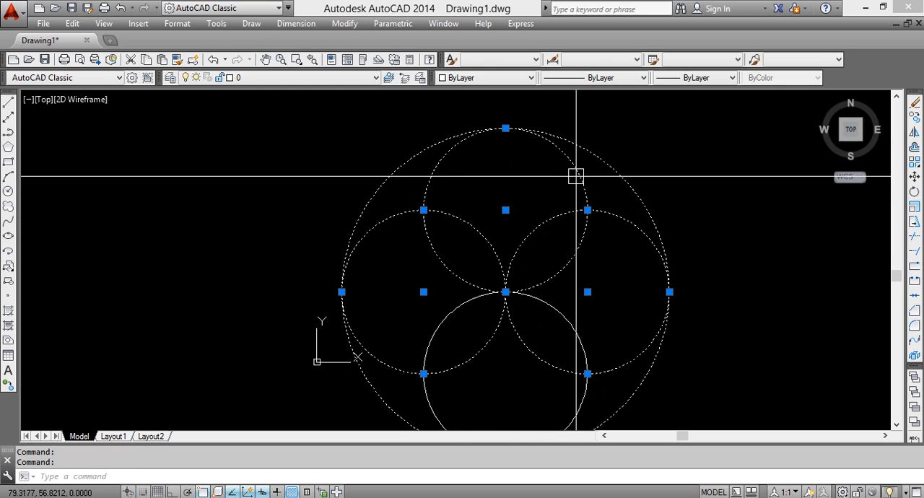
key("Escape")
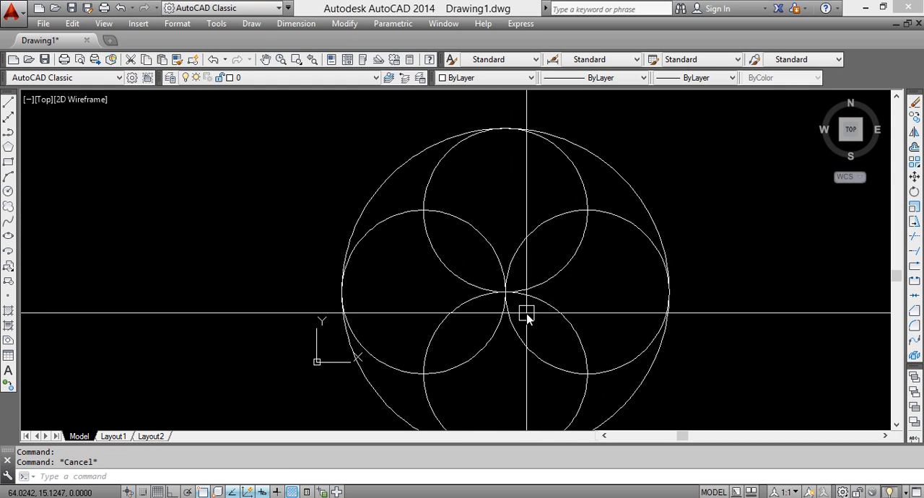
type("c")
key("Return")
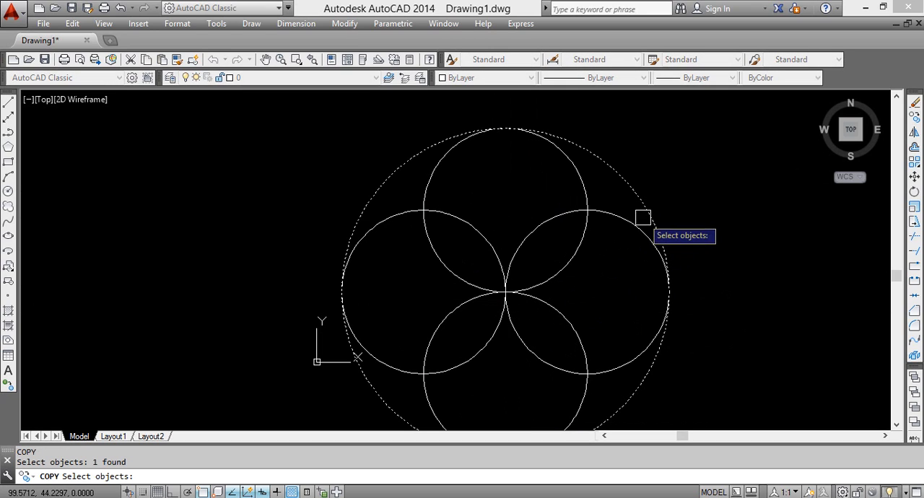
key("Escape")
type("co")
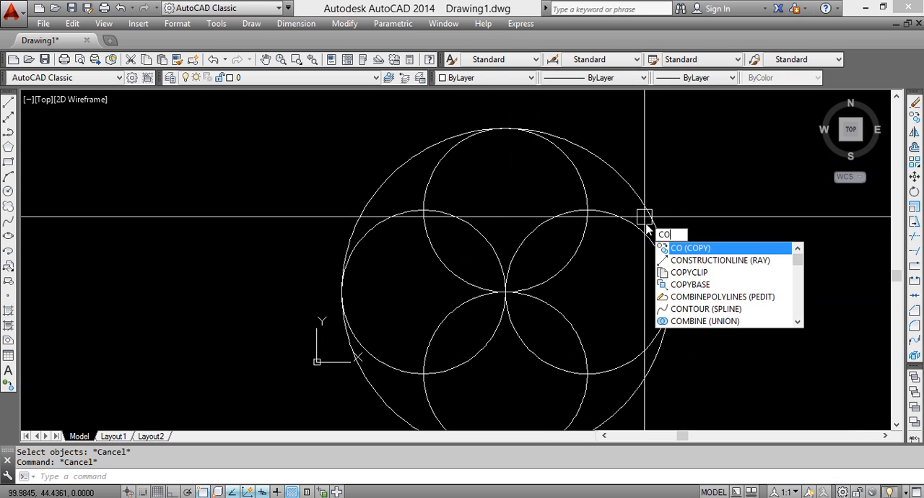
key("Return")
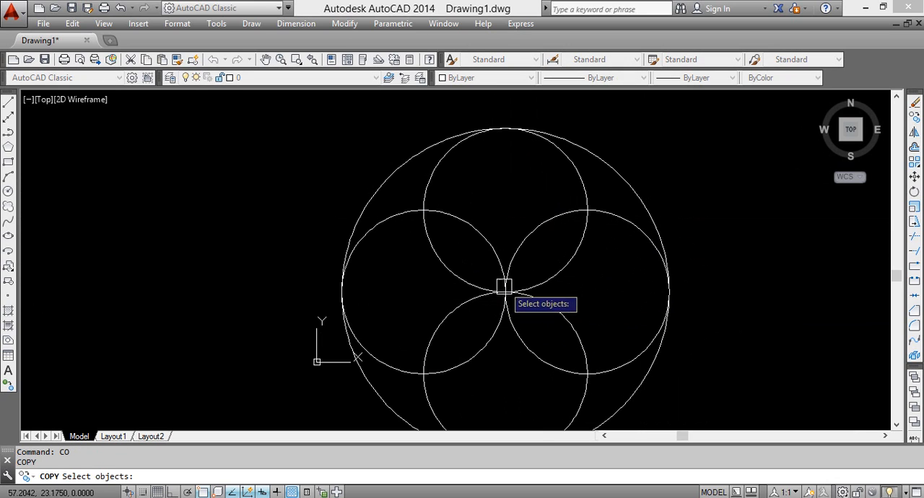
scroll(511, 287, "up", 2)
scroll(649, 285, "down", 4)
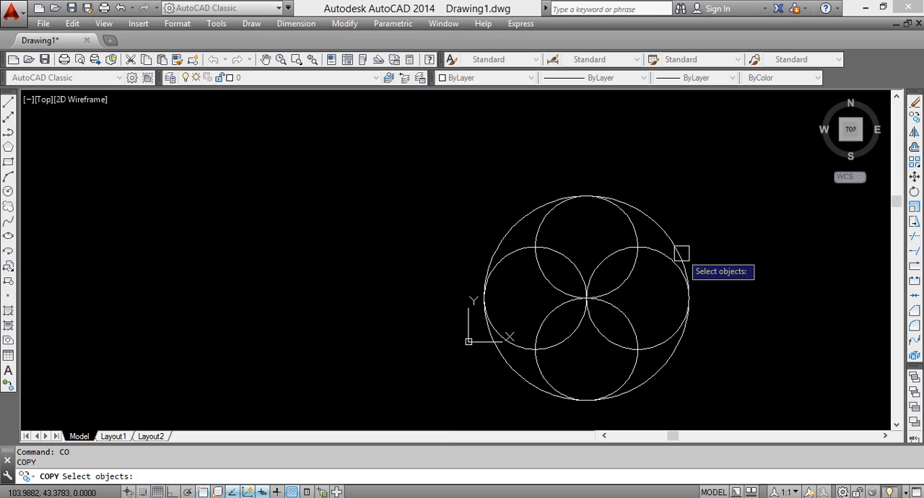
middle_click_drag(681, 254, 663, 216)
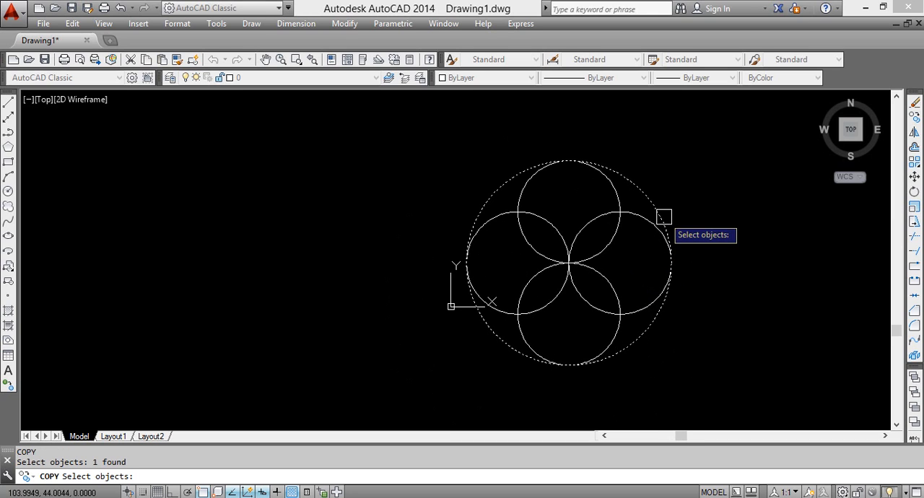
key("Escape")
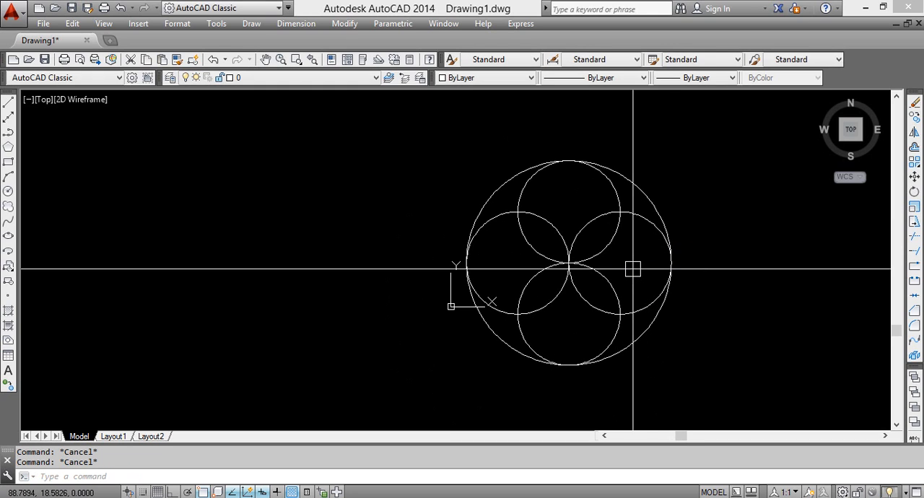
type("co")
key("Return")
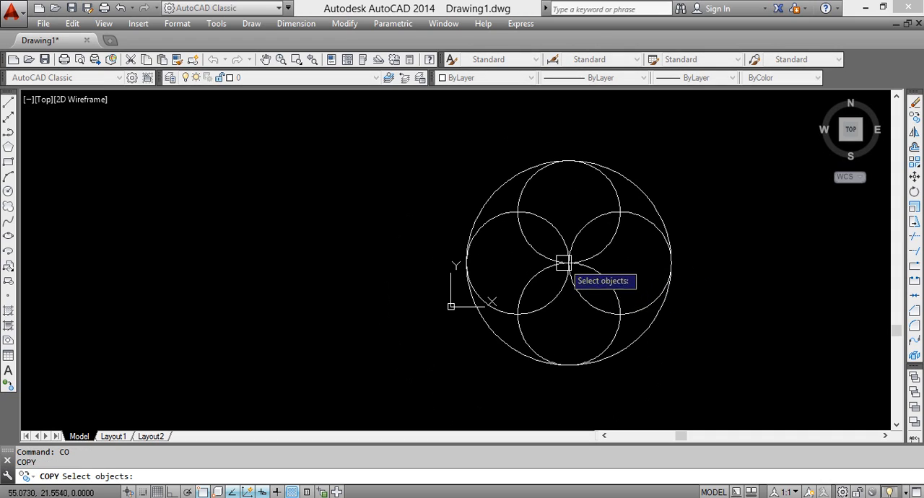
left_click(394, 282)
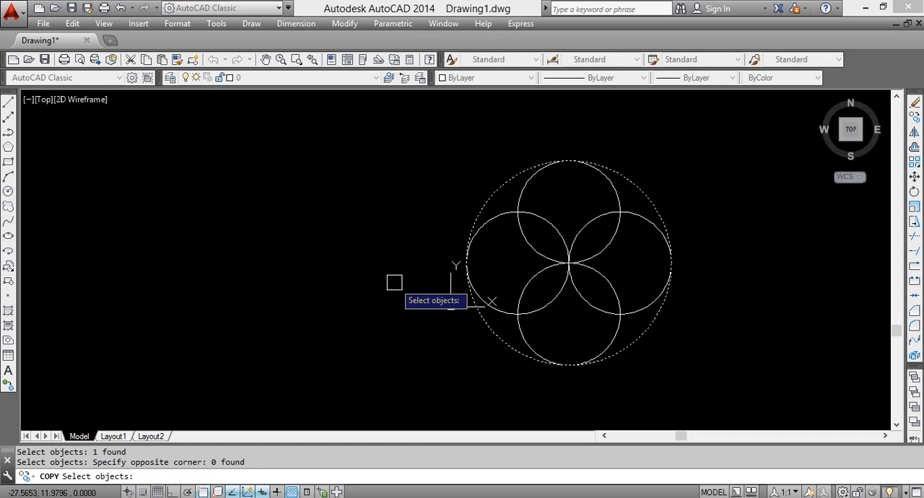
key("Escape")
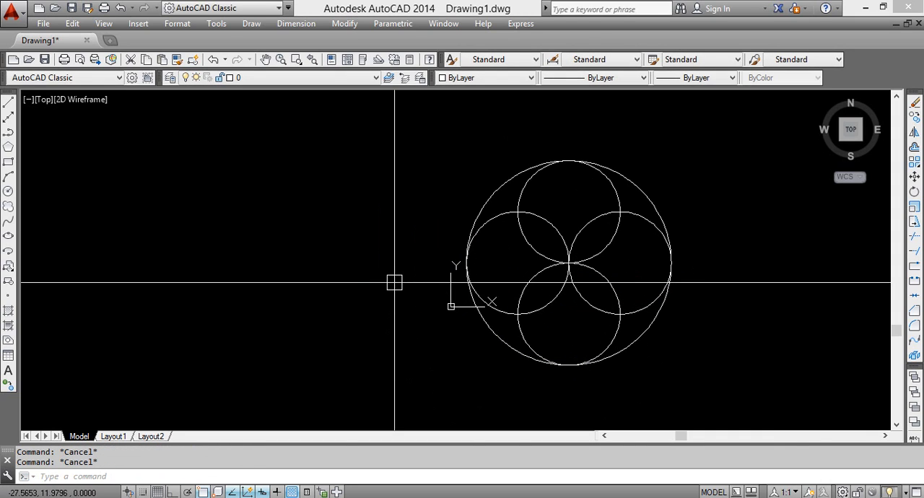
Draw a radius 25 circle centered on the large circle's center, reaching the lower inner circle's center
key("Return")
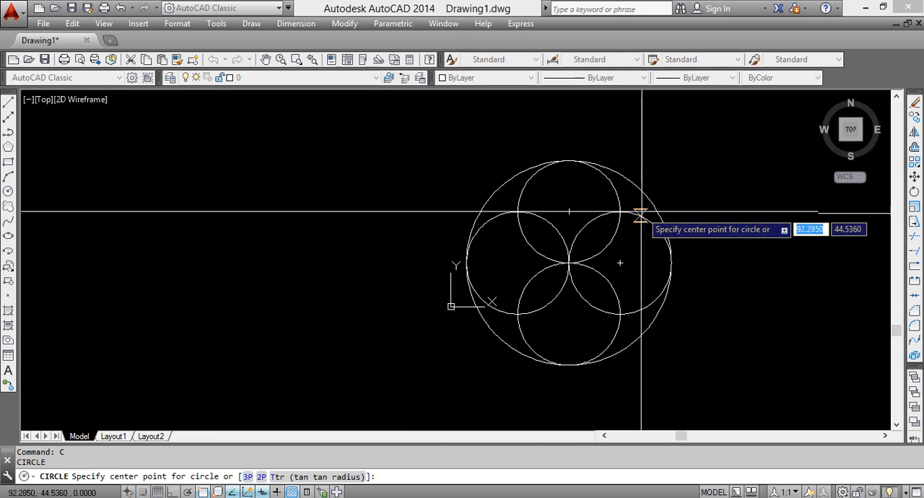
scroll(631, 314, "up", 3)
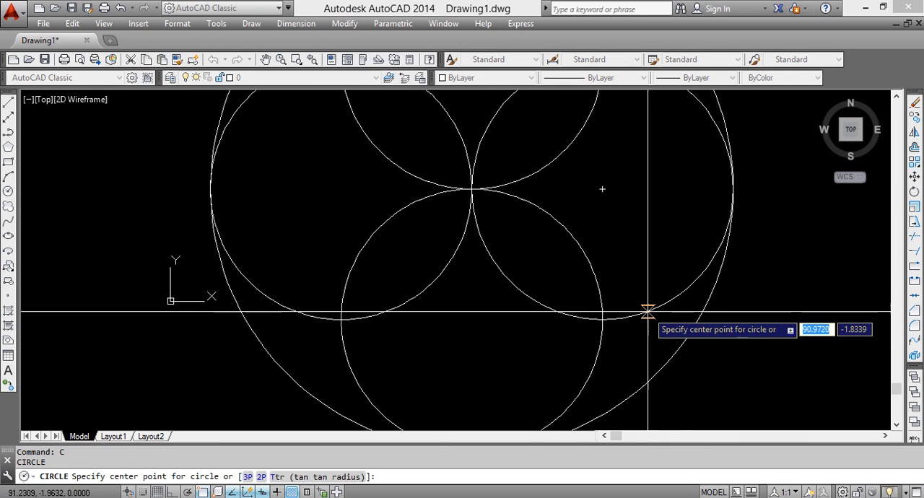
scroll(647, 312, "down", 3)
scroll(649, 313, "up", 2)
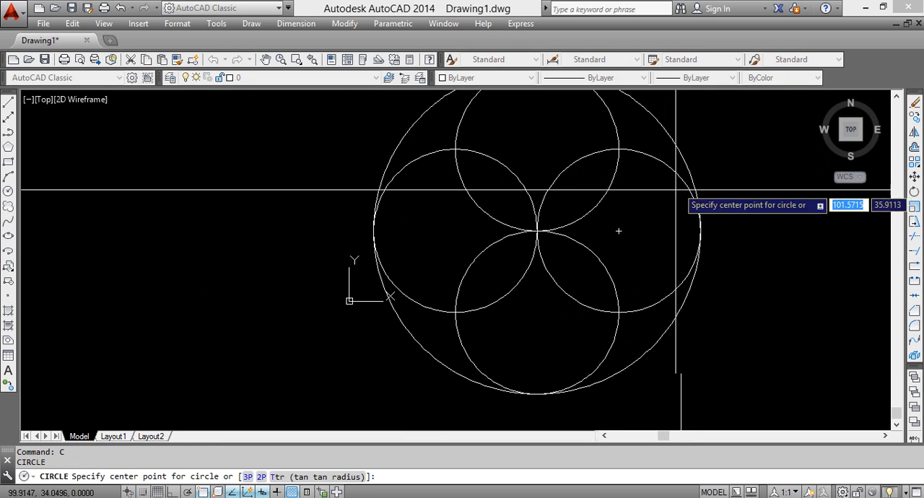
left_click(537, 232)
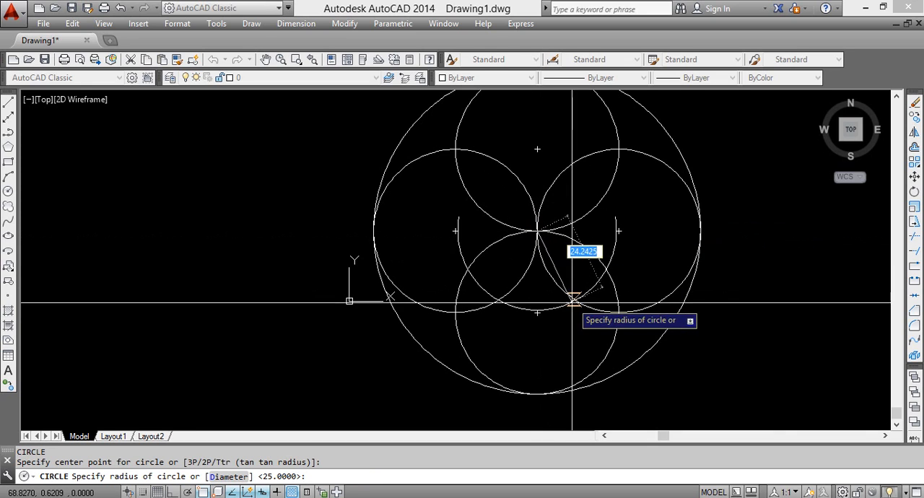
left_click(536, 313)
key("Return")
scroll(628, 296, "up", 5)
scroll(550, 317, "down", 5)
scroll(551, 202, "up", 1)
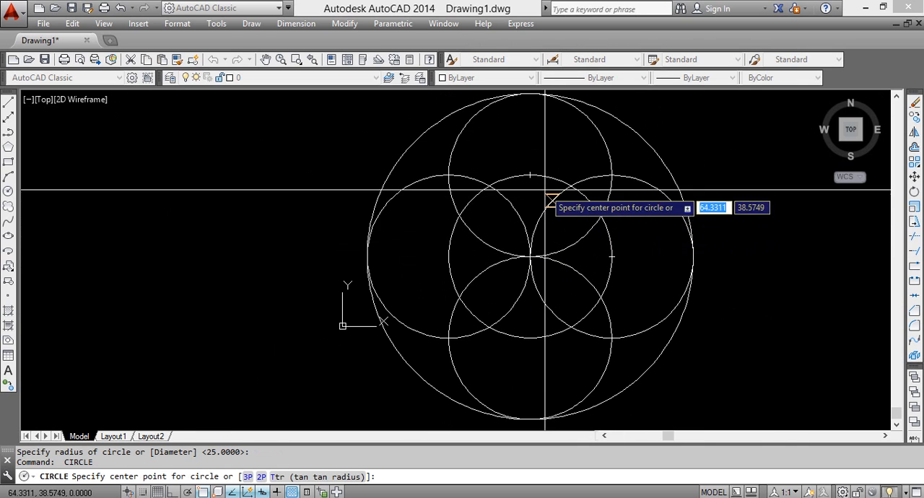
scroll(612, 241, "up", 1)
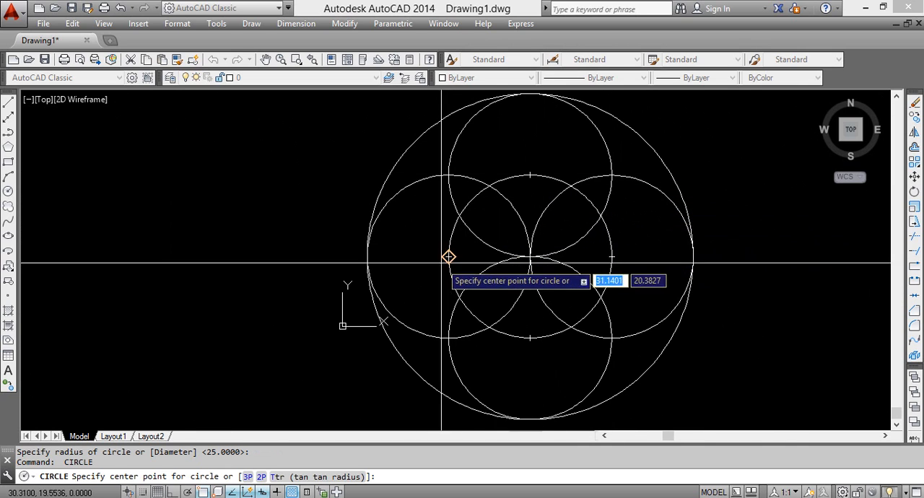
scroll(498, 365, "down", 4)
scroll(357, 313, "up", 4)
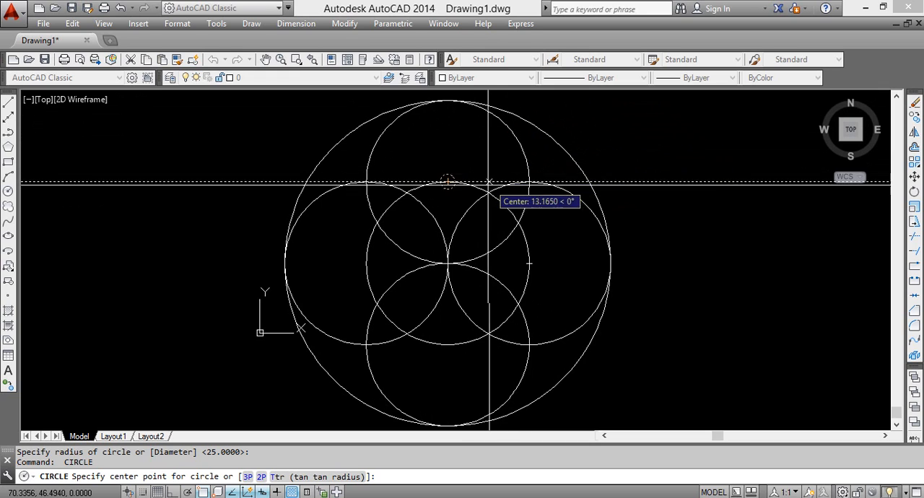
scroll(488, 190, "down", 2)
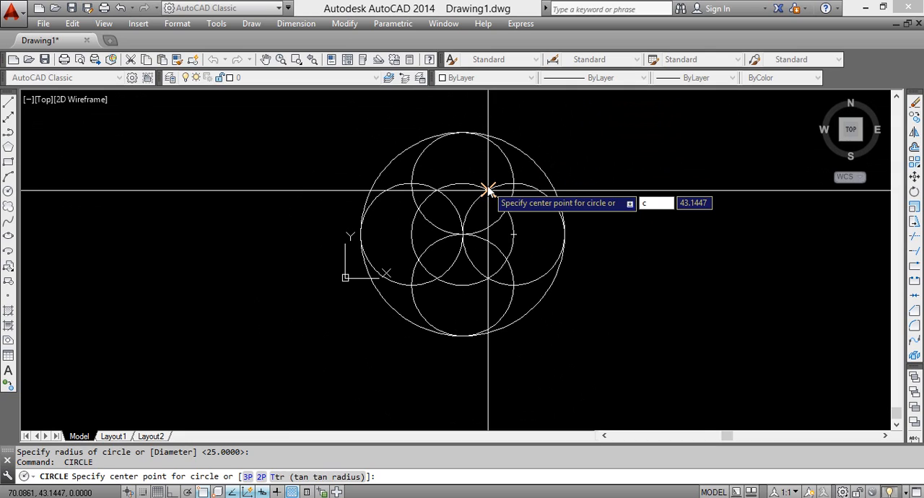
key("Escape")
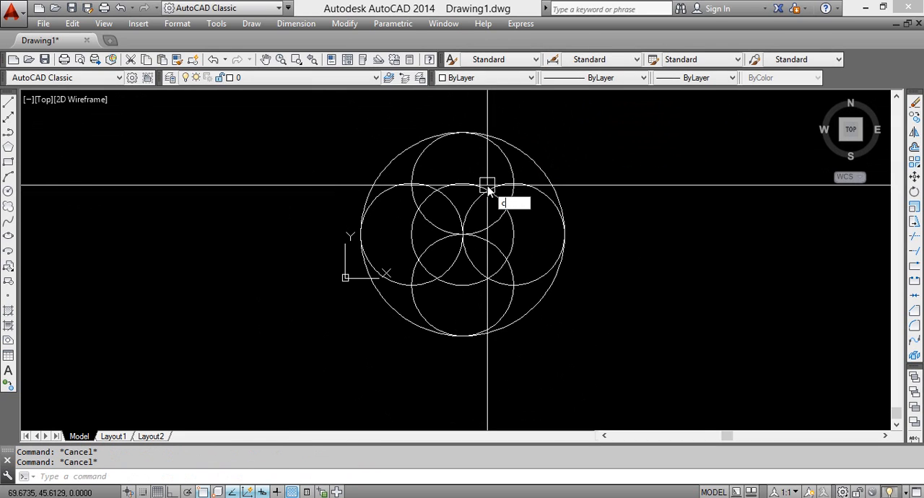
Draw a two-point circle from the central circle's top quadrant to the large circle's top quadrant
type("c")
key("Return")
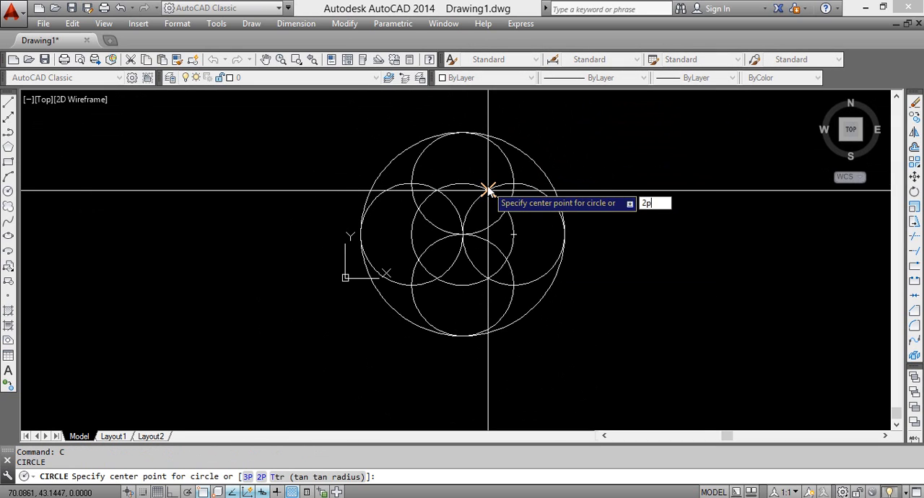
type("2p")
key("Return")
left_click(463, 182)
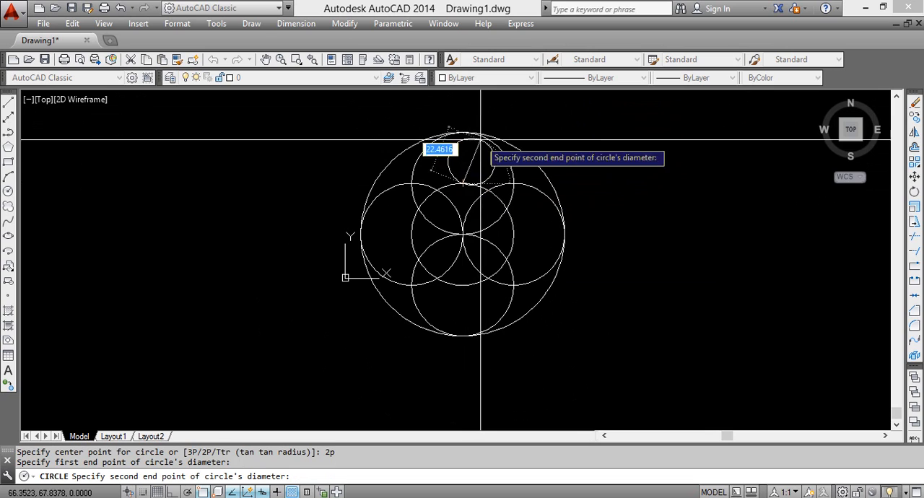
left_click(469, 132)
Undo the two-point circle between the central circle and the large circle
key("Return")
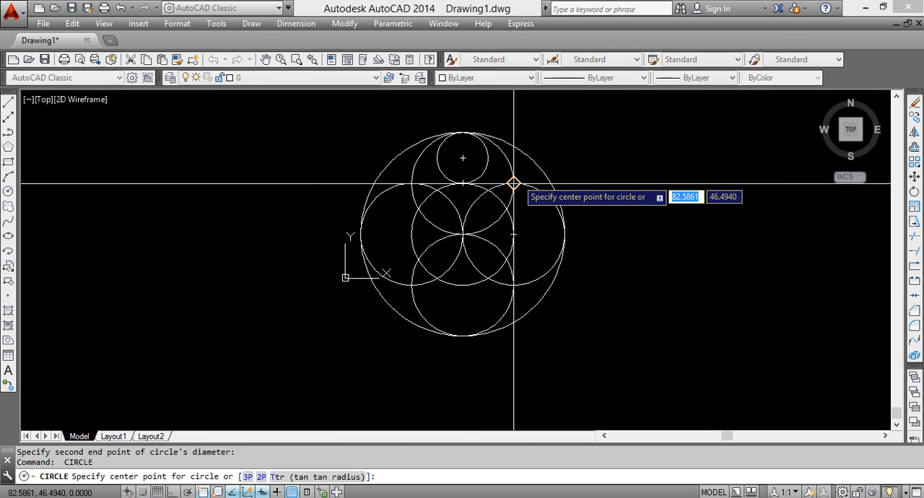
scroll(513, 183, "up", 4)
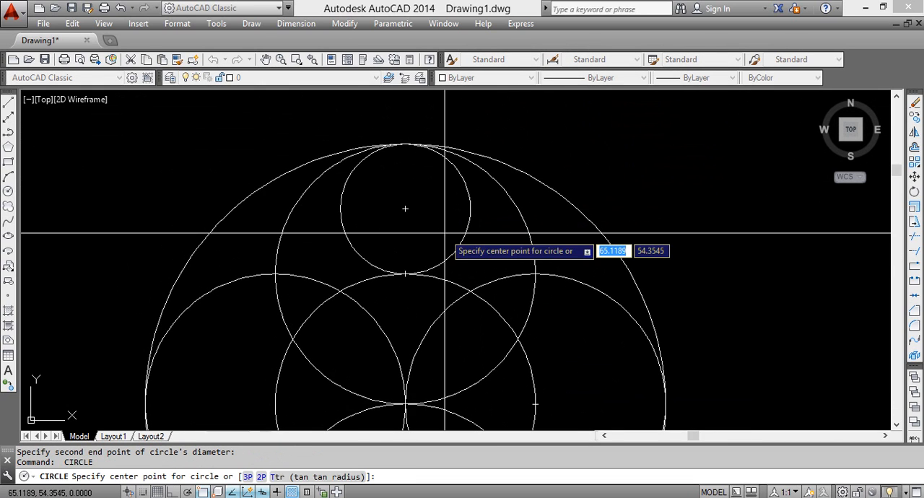
scroll(445, 233, "up", 2)
scroll(445, 233, "down", 2)
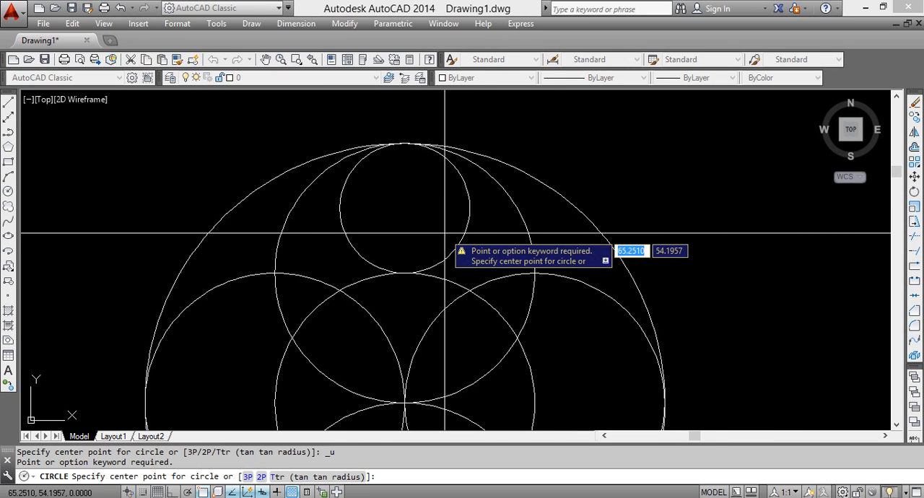
key("Escape")
key("ctrl+z")
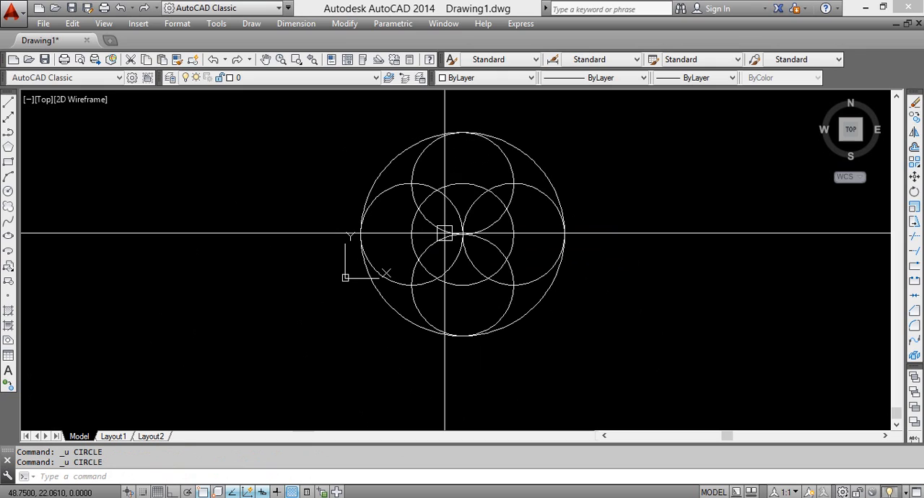
Draw a two-point circle starting with a Tangent snap on top of the central circle and ending at the large circle's top
type("2p")
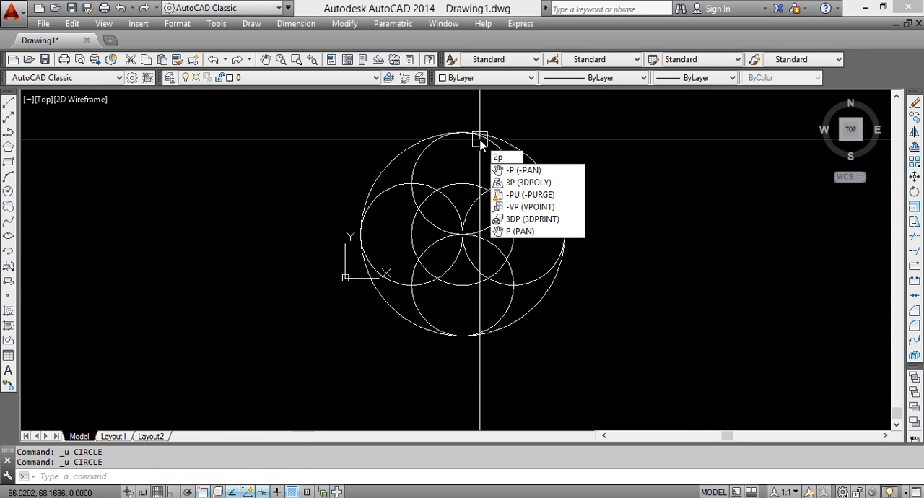
key("BackSpace")
type("c")
key("Return")
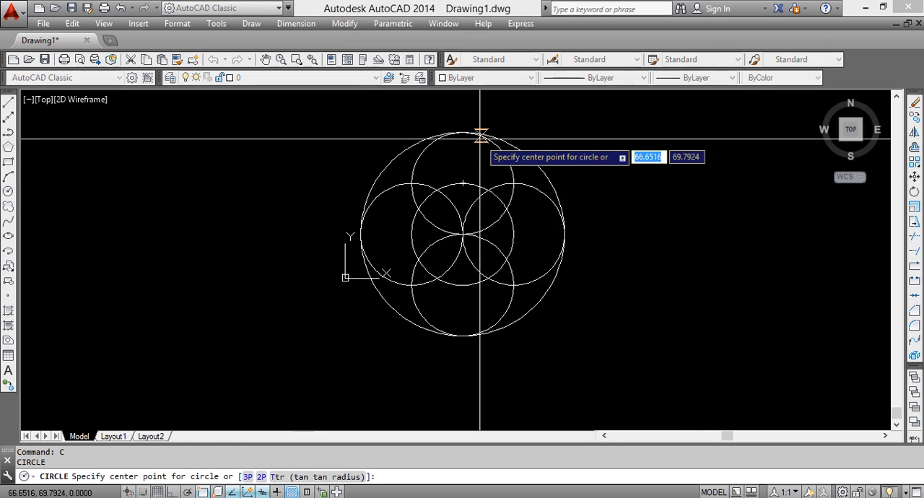
type("2p")
key("Return")
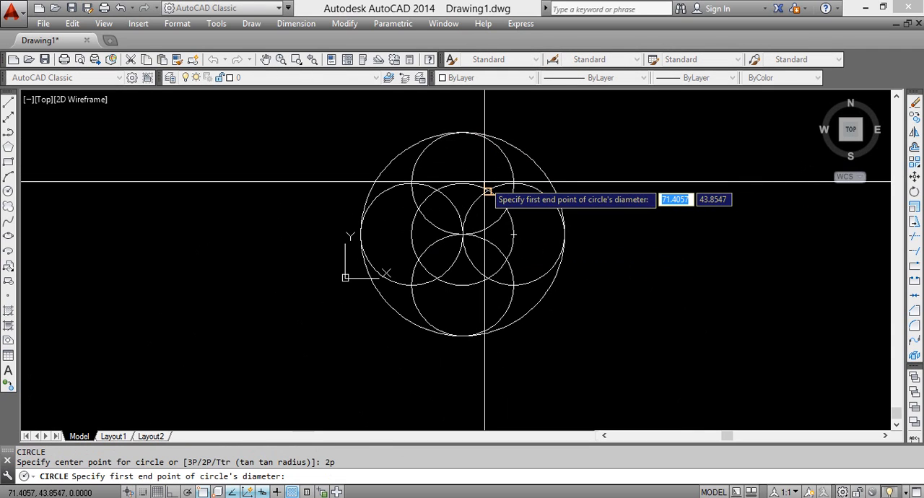
right_click(463, 181, "shift")
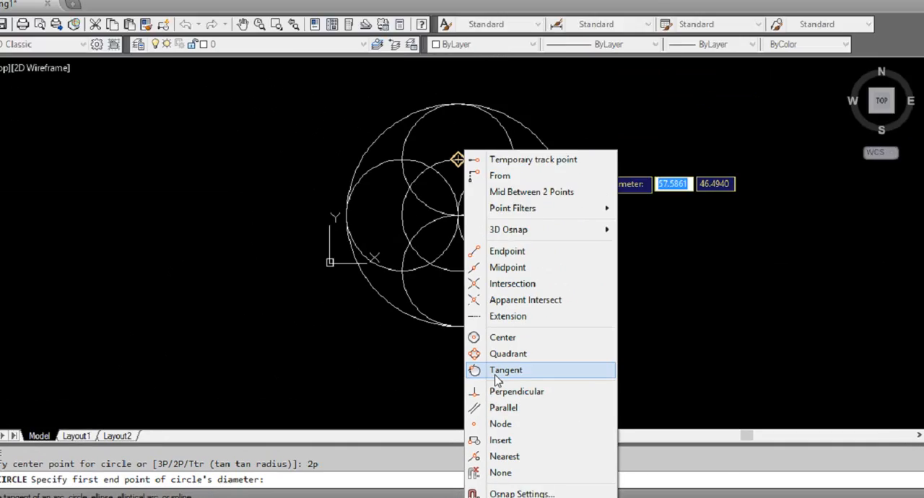
left_click(497, 378)
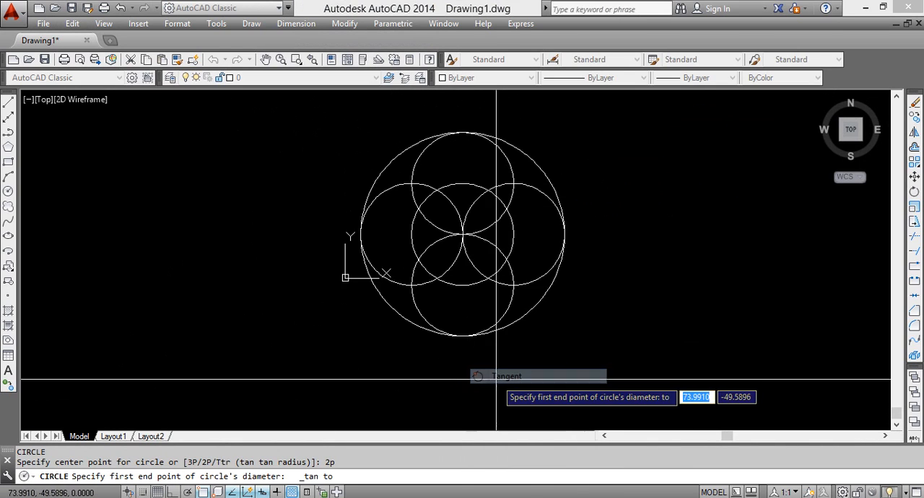
left_click(463, 133)
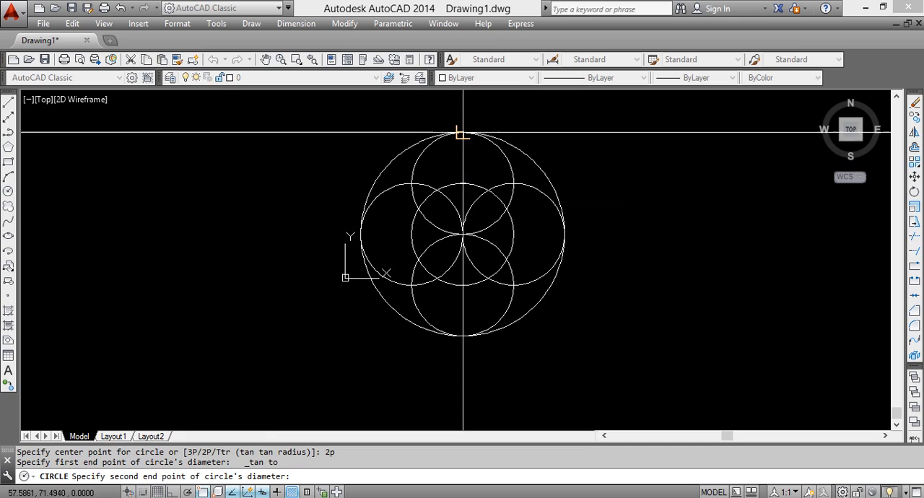
scroll(484, 195, "up", 2)
scroll(483, 195, "up", 1)
scroll(483, 194, "down", 1)
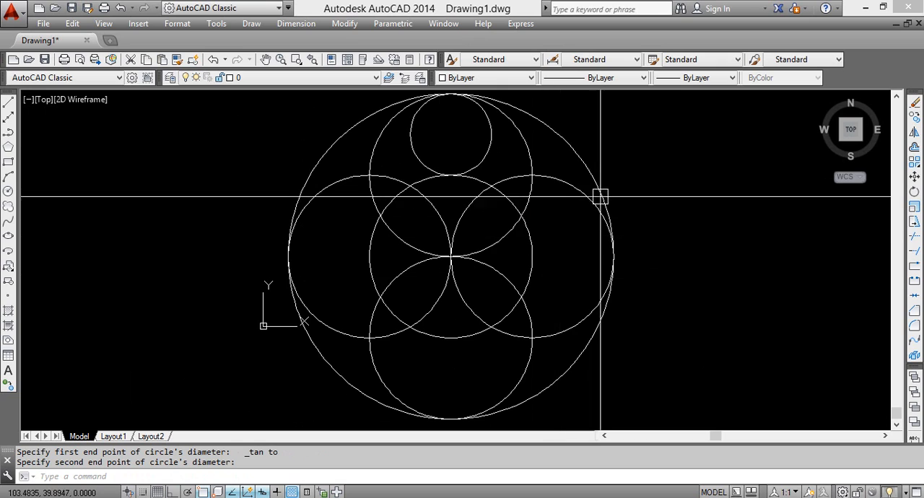
left_click(482, 154)
left_click(482, 154)
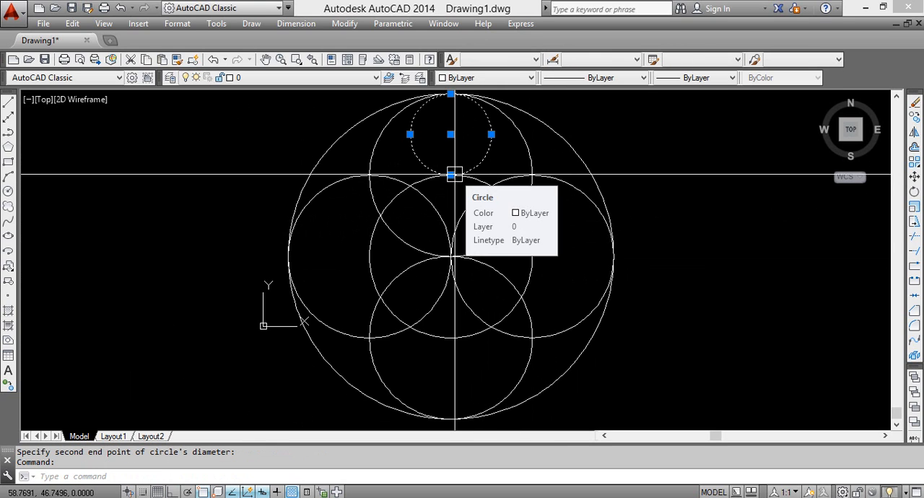
type("c")
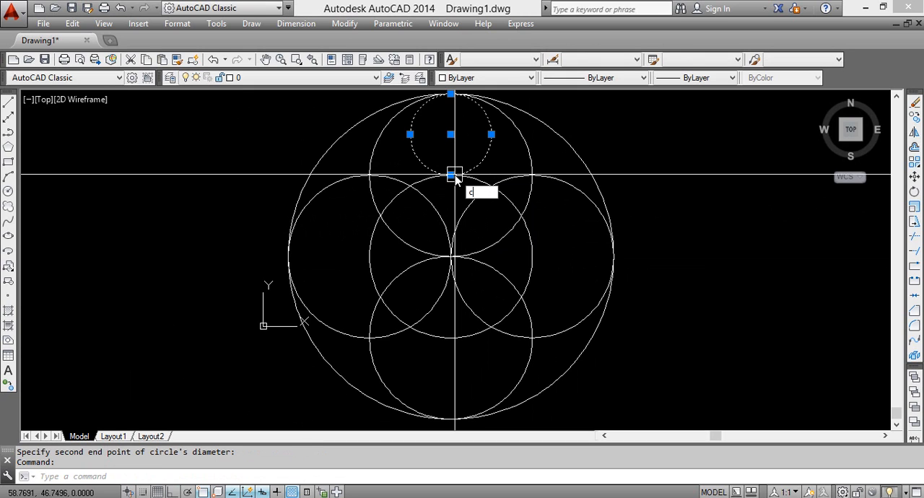
type("o")
key("Return")
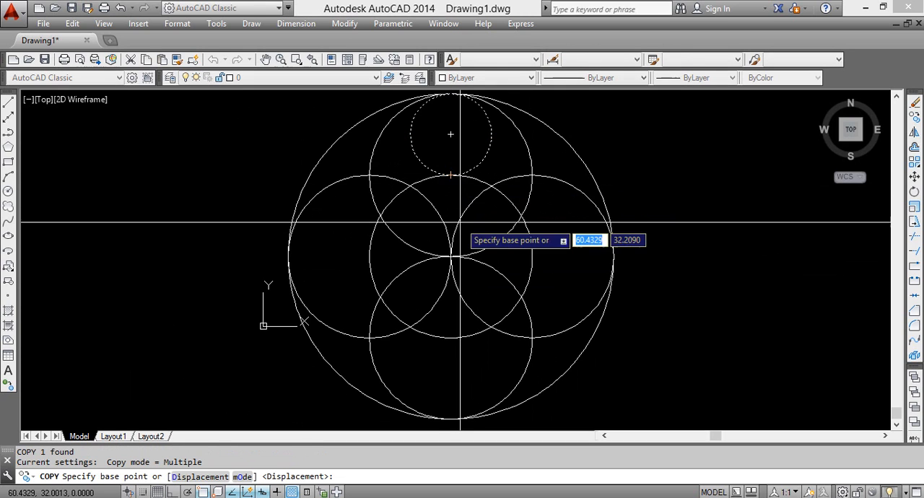
left_click(450, 175)
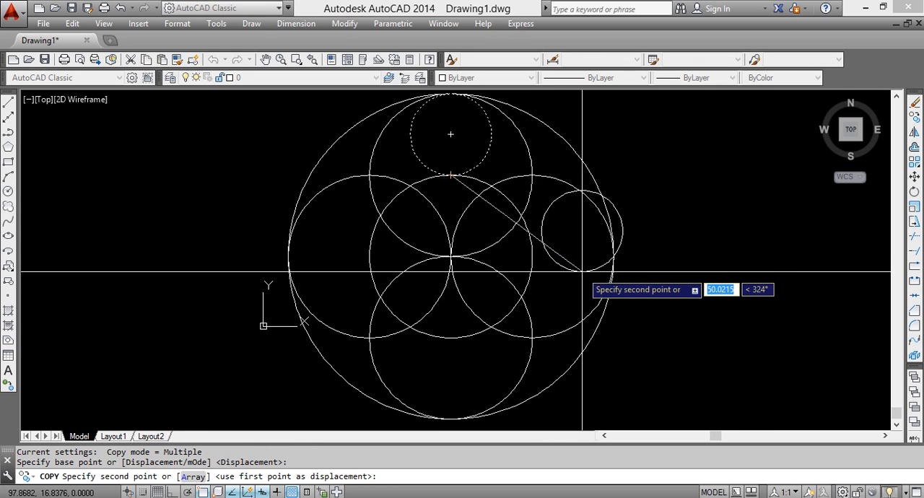
key("Escape")
Copy the small upper circle by its left quadrant to the central circle's right quadrant and the large circle's left quadrant
left_click(488, 144)
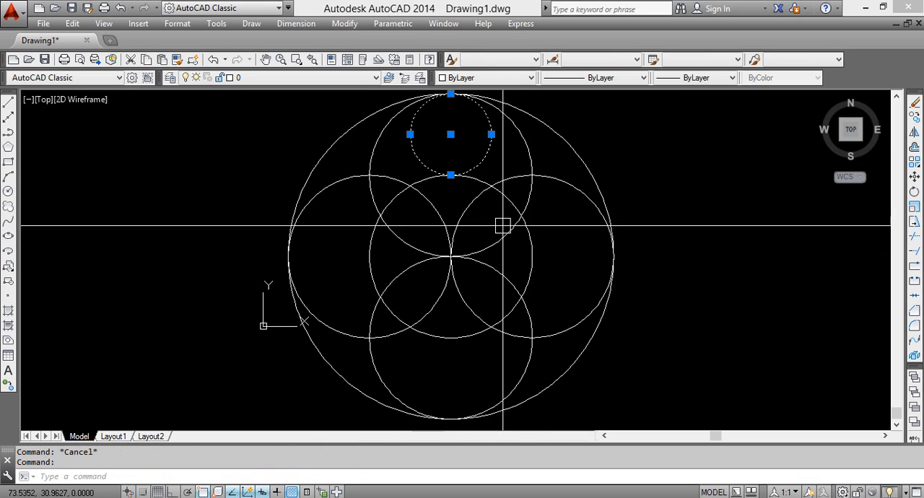
key("Return")
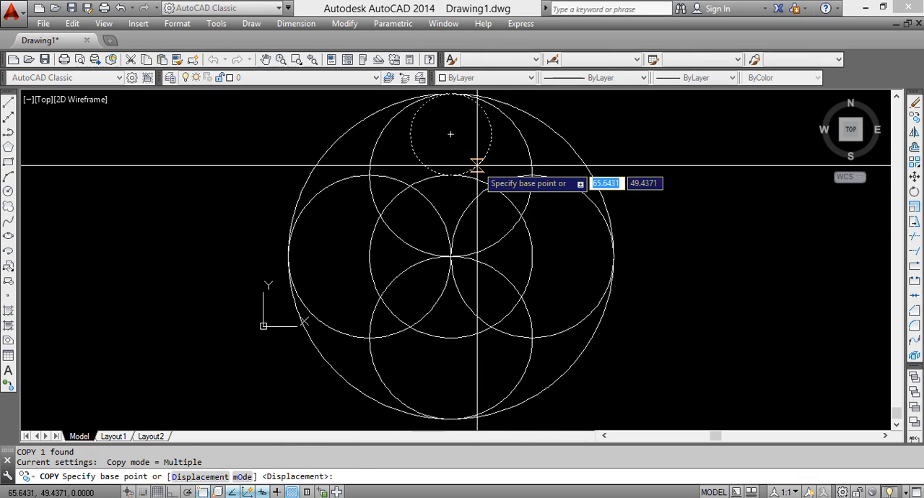
left_click(409, 134)
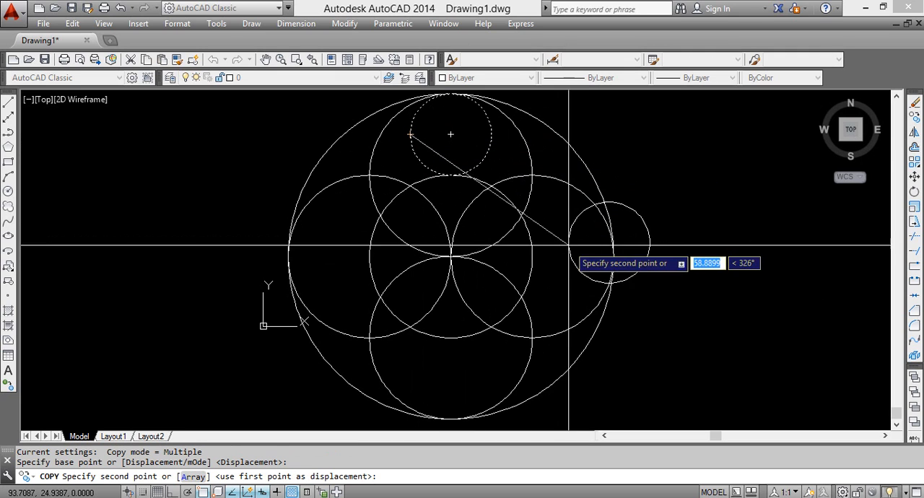
left_click(531, 257)
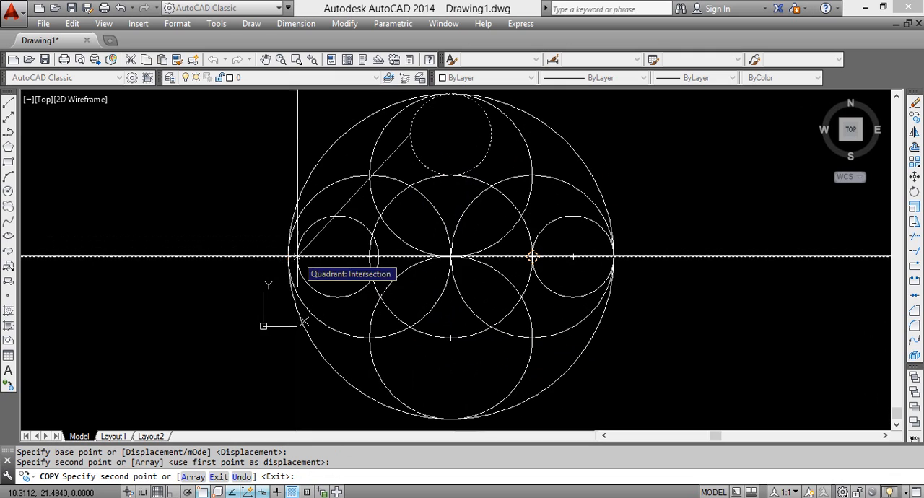
left_click(289, 256)
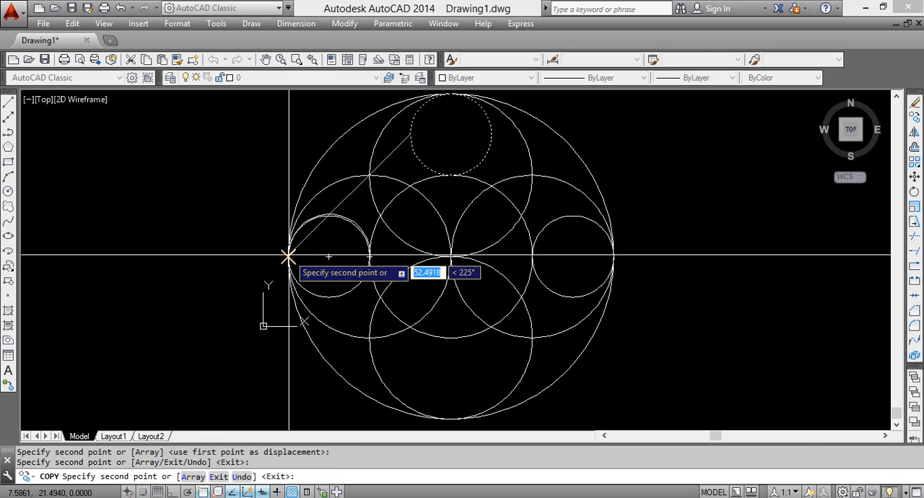
key("Return")
scroll(399, 323, "up", 3)
scroll(399, 323, "up", 2)
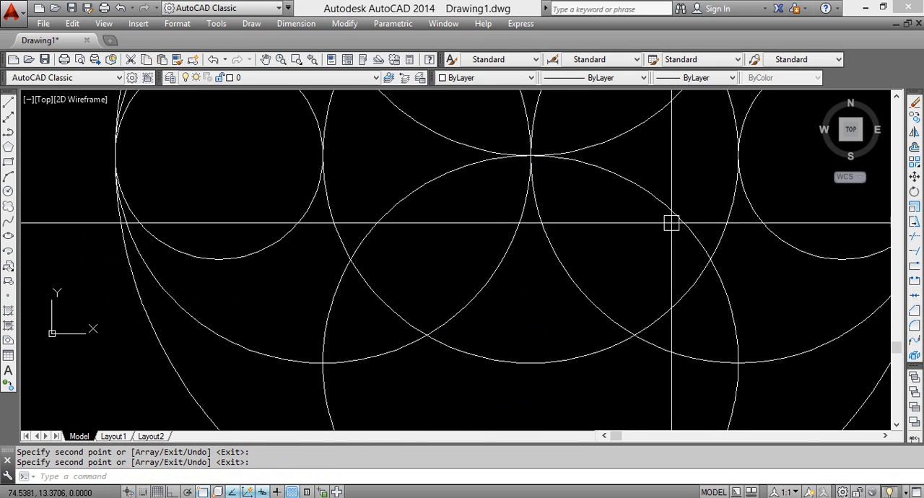
scroll(635, 344, "up", 6)
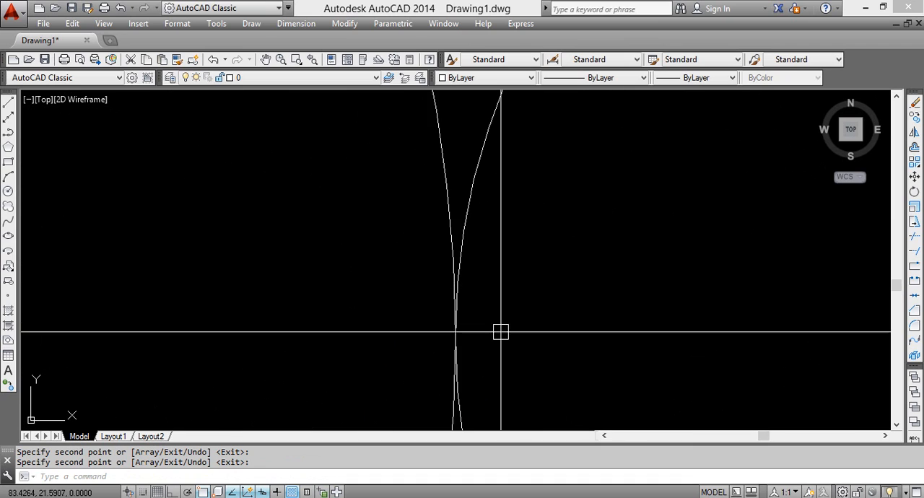
scroll(404, 318, "down", 4)
scroll(404, 317, "down", 7)
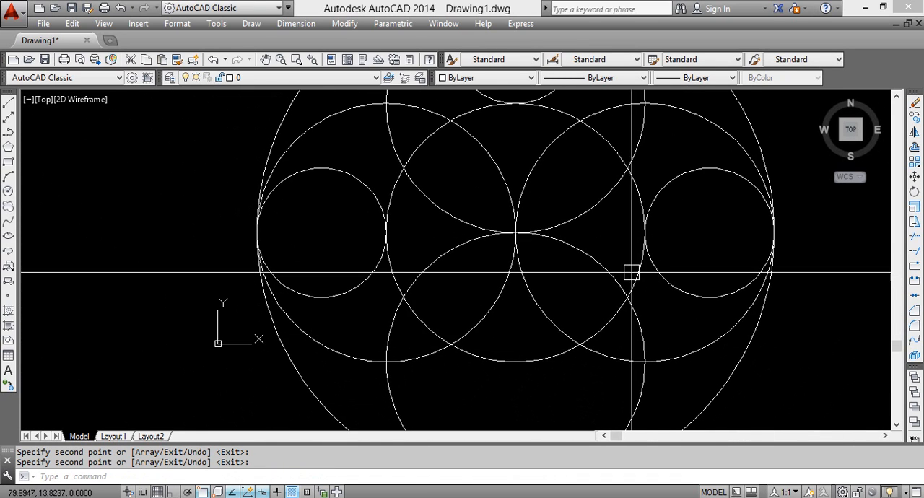
Copy the small upper circle by its bottom quadrant to the large circle's bottom quadrant
scroll(614, 305, "up", 4)
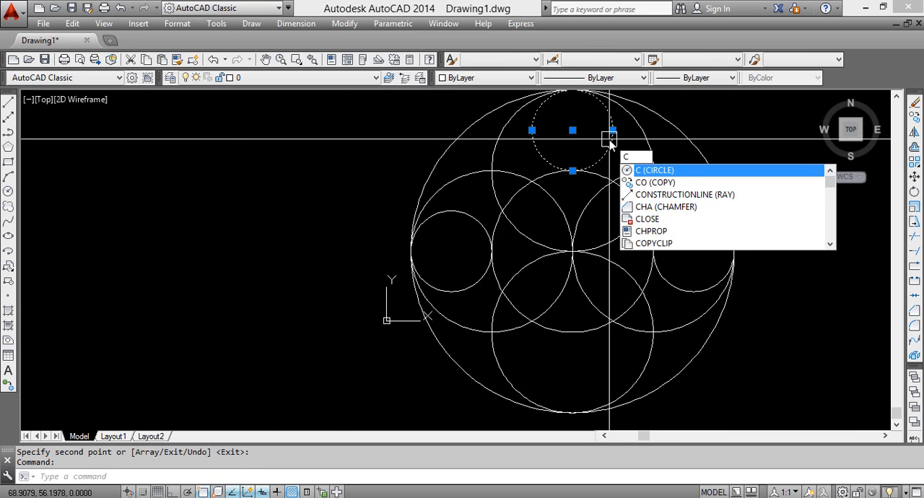
type("o")
key("Return")
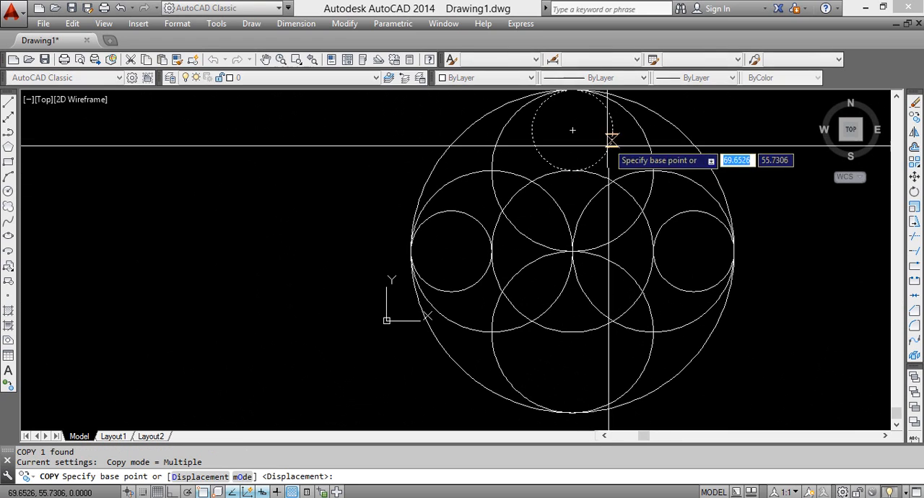
left_click(572, 171)
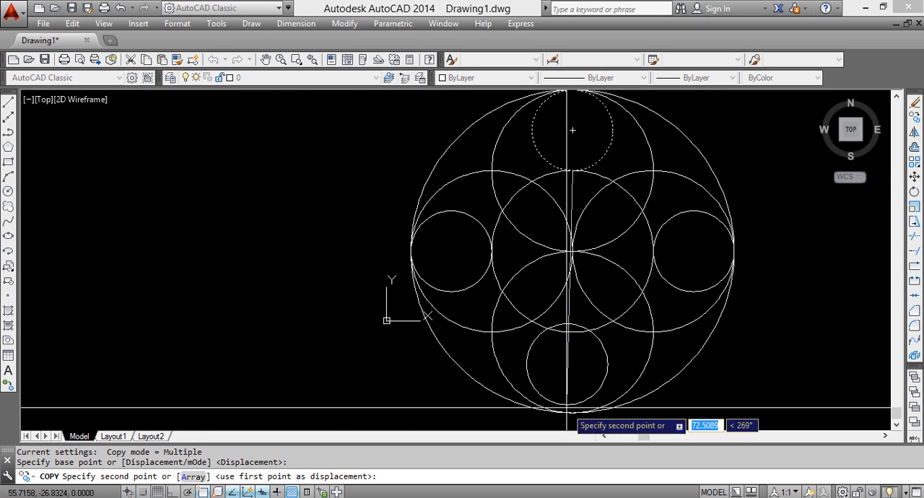
scroll(572, 414, "up", 5)
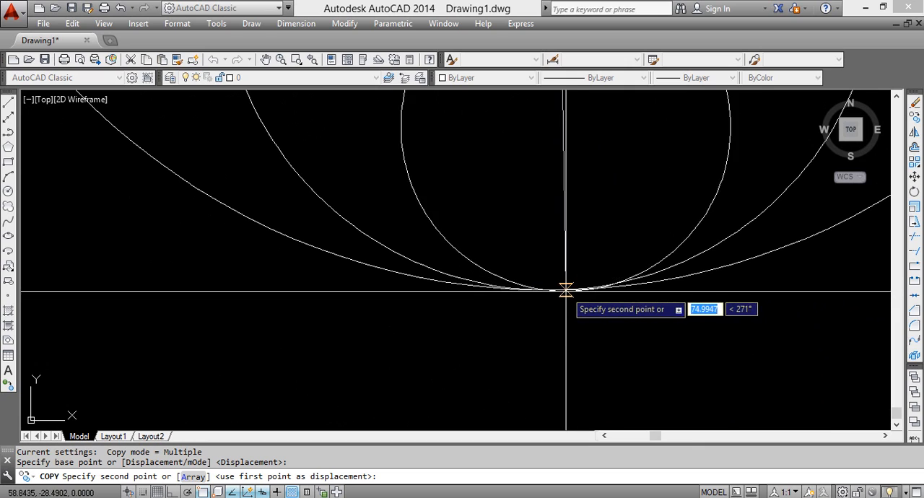
scroll(550, 292, "down", 4)
left_click(551, 295)
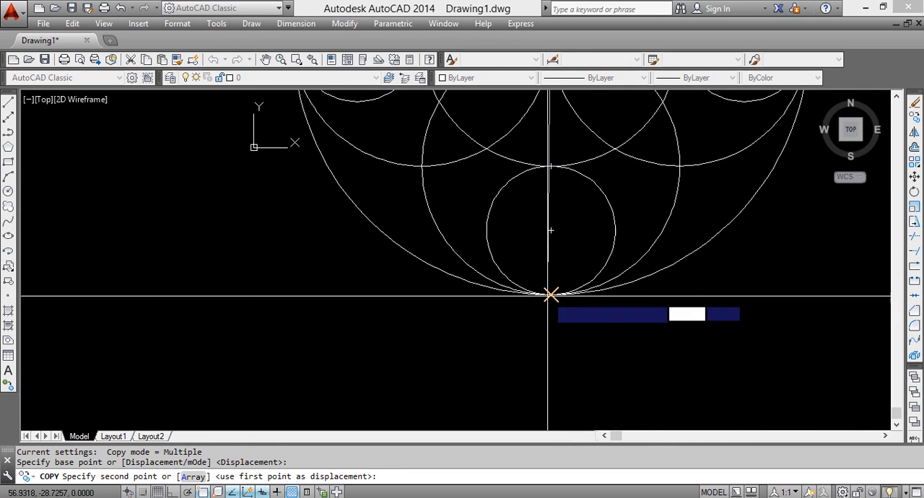
key("Return")
Examine the four small circles and where they touch the surrounding circles
scroll(566, 342, "down", 8)
scroll(570, 352, "up", 4)
middle_click_drag(378, 224, 474, 395)
scroll(467, 380, "up", 4)
middle_click_drag(410, 300, 655, 353)
middle_click_drag(439, 280, 459, 349)
scroll(460, 349, "down", 3)
scroll(460, 350, "up", 4)
middle_click_drag(386, 346, 384, 293)
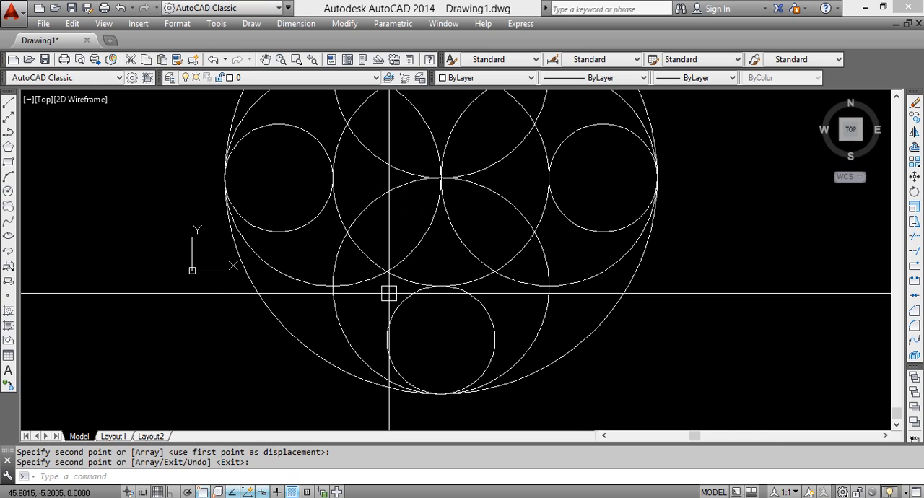
Turn on Ortho mode and make room beside the finished figure
key("F8")
scroll(388, 292, "down", 6)
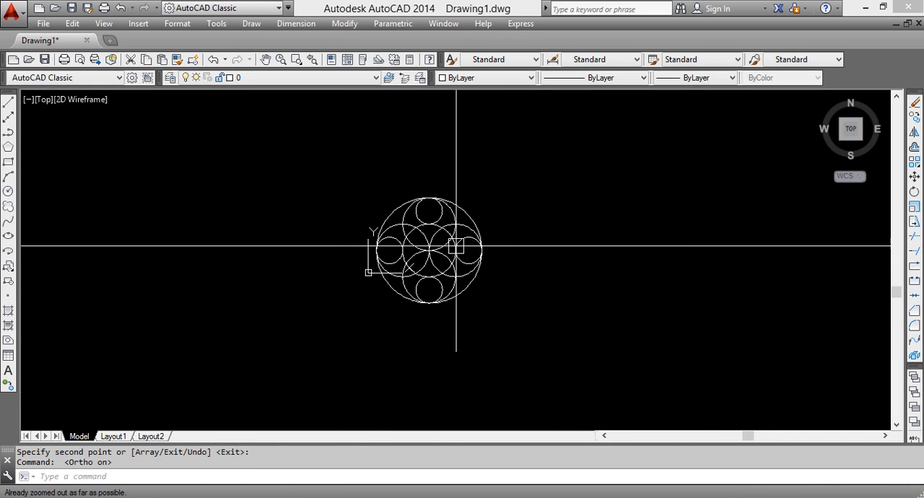
middle_click_drag(495, 243, 262, 276)
scroll(354, 273, "up", 2)
middle_click_drag(527, 269, 277, 219)
Review the command list and exercises on page 6 of the AutocaCad document in PDF-XChange Viewer, then return to the drawing
left_click(679, 496)
left_click_drag(384, 250, 362, 261)
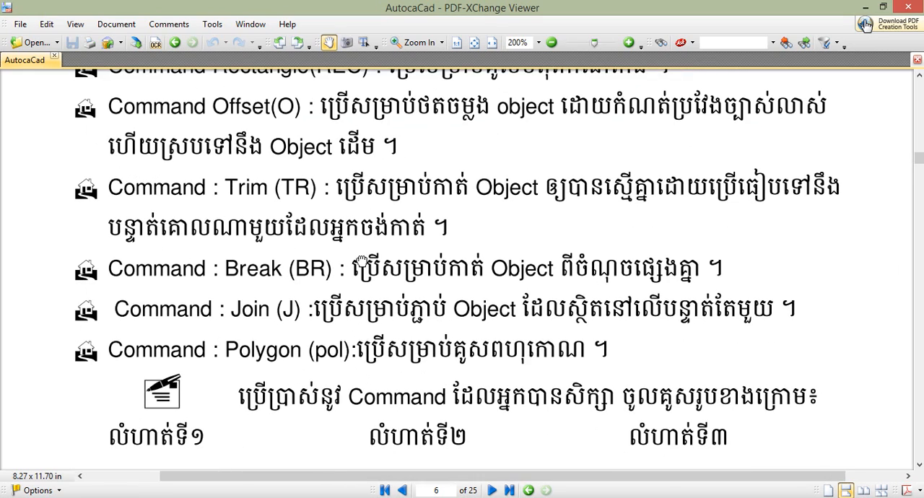
left_click_drag(289, 320, 277, 280)
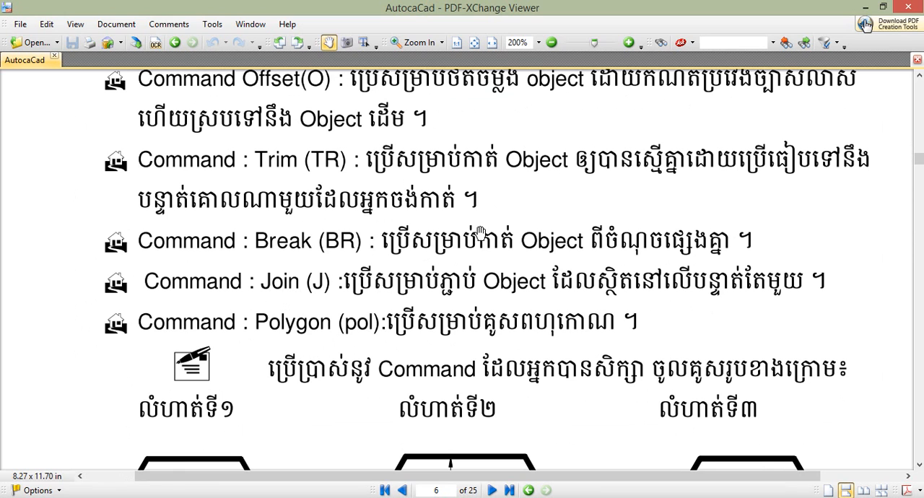
left_click_drag(551, 281, 546, 227)
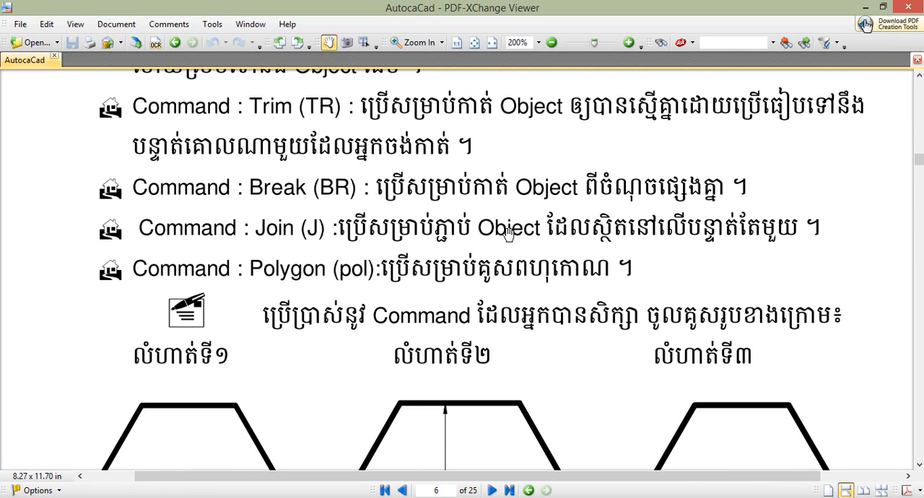
left_click(864, 9)
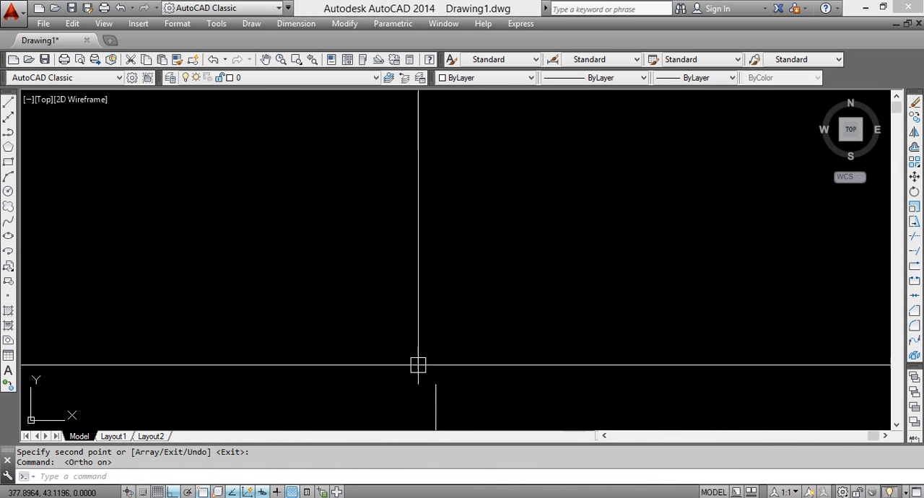
scroll(356, 329, "down", 2)
middle_click_drag(500, 286, 383, 282)
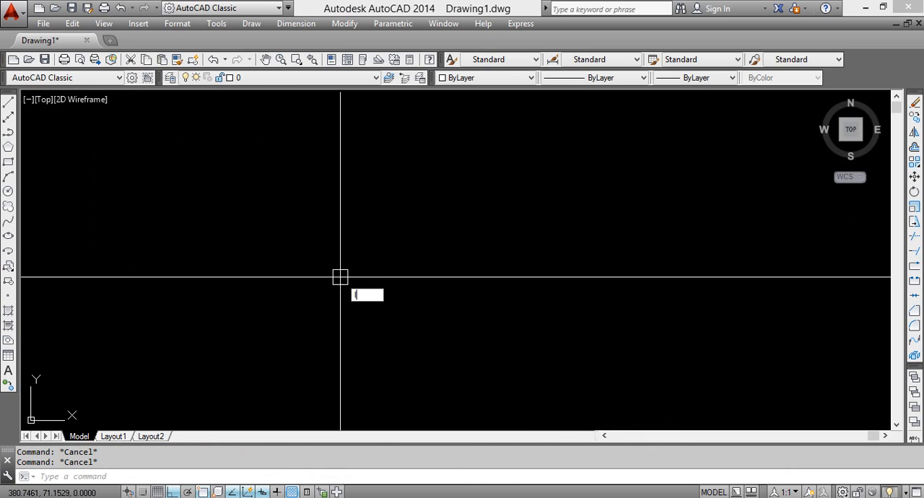
Draw a long horizontal line in the empty area beside the finished figure
key("Return")
left_click(233, 215)
left_click(700, 223)
key("Return")
Break the horizontal line, removing the section from near its left end to about two fifths of its length
middle_click_drag(352, 299, 353, 325)
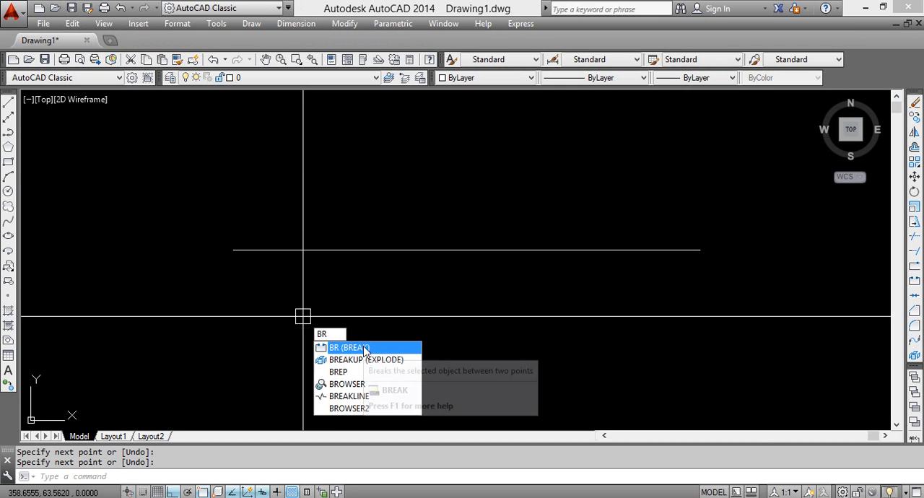
left_click(364, 349)
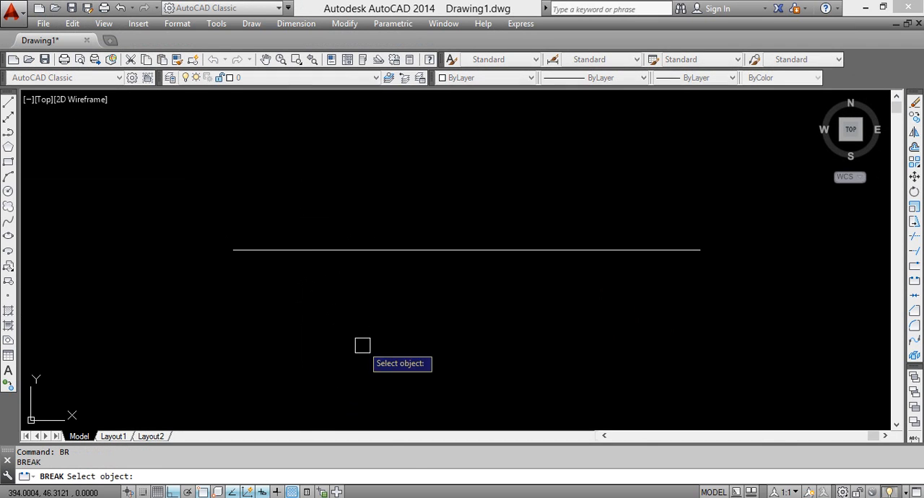
left_click(274, 250)
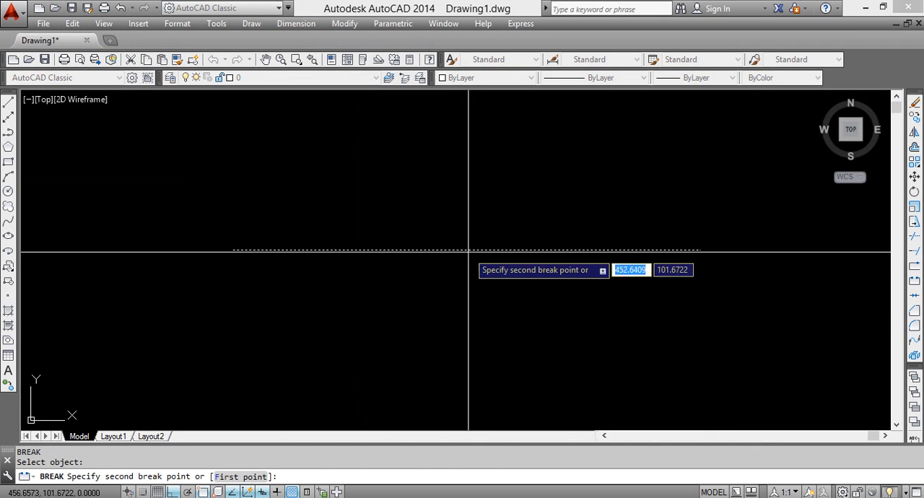
left_click(421, 250)
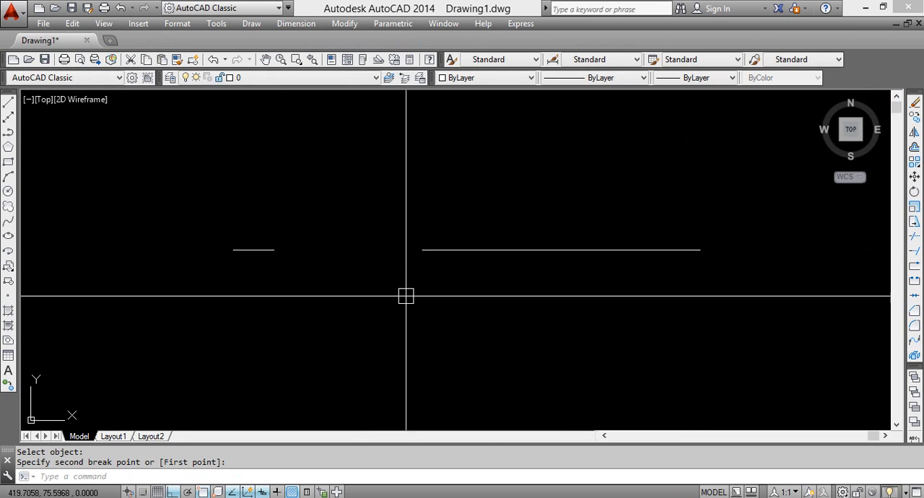
Break the longer right-hand piece, removing the section from near its left end to about three quarters of its length
key("Return")
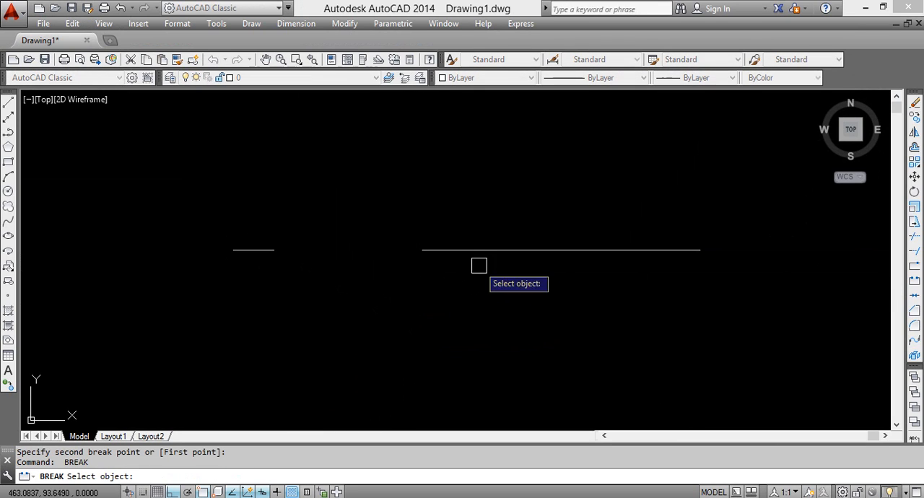
left_click(458, 253)
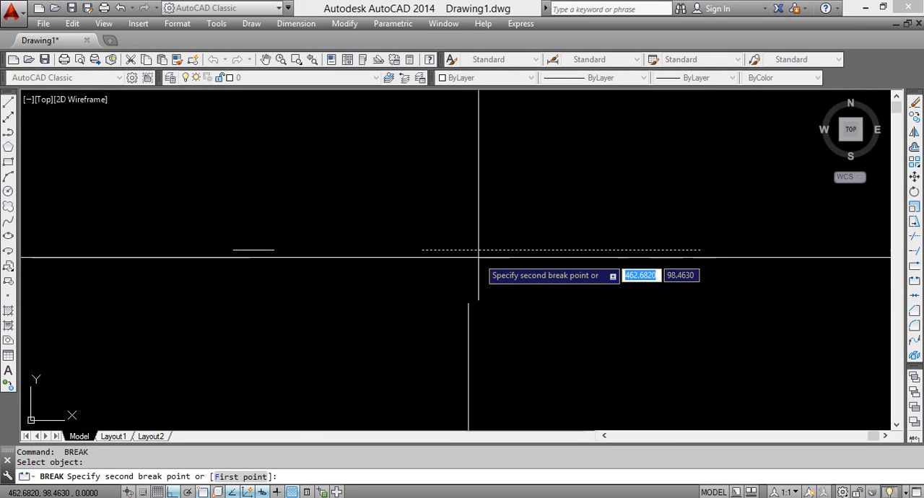
left_click(639, 250)
Examine the separate line pieces left by the two breaks
scroll(541, 339, "down", 1)
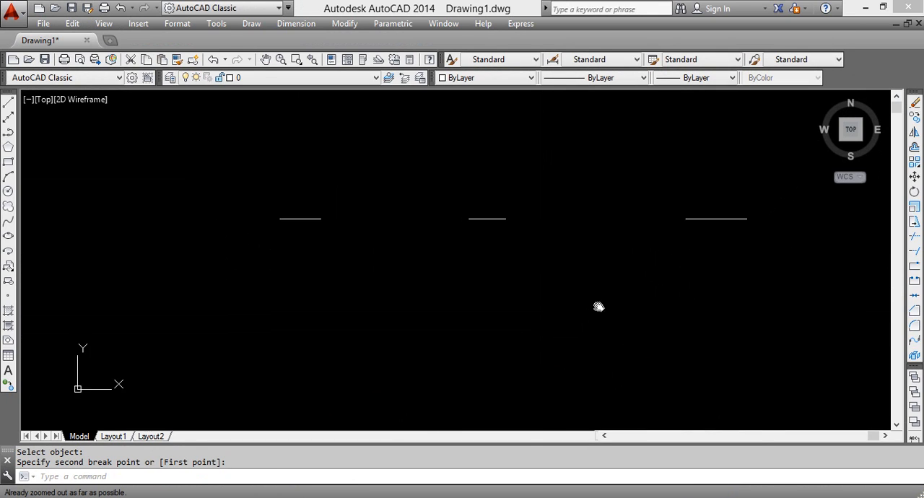
middle_click_drag(336, 324, 338, 325)
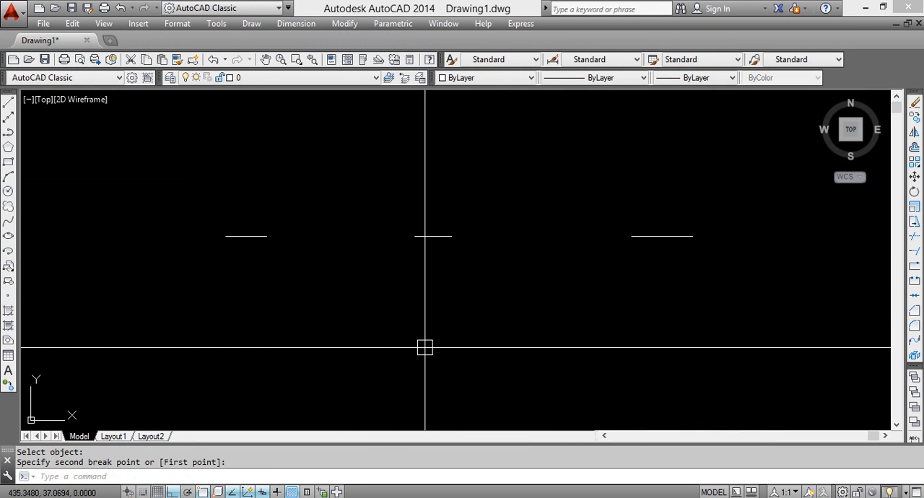
scroll(628, 274, "up", 4)
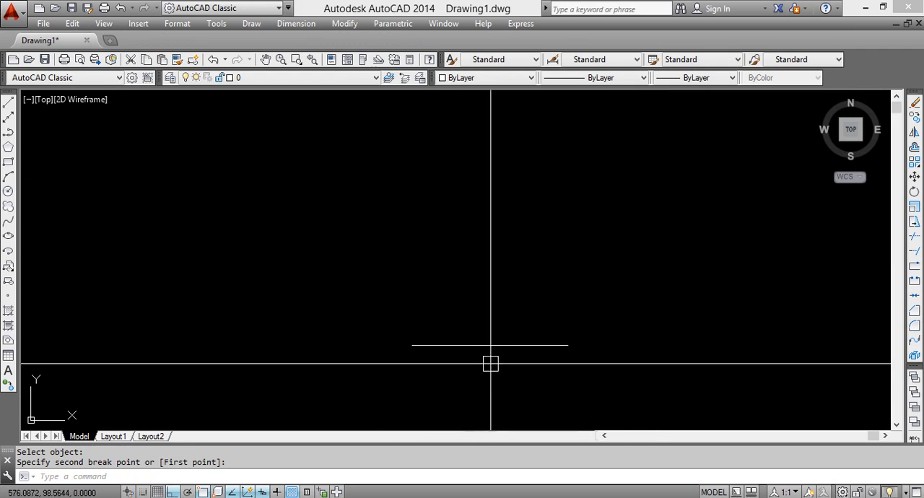
left_click(442, 345)
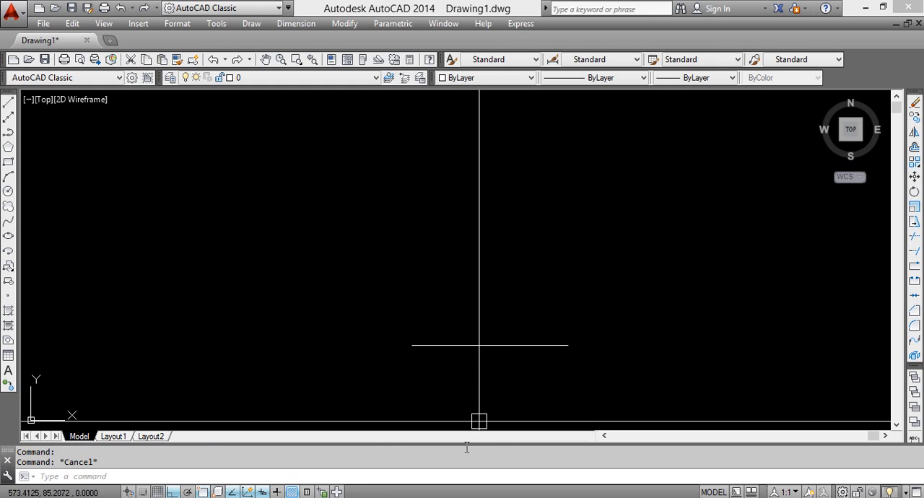
middle_click_drag(352, 363, 559, 295)
middle_click_drag(237, 312, 404, 289)
scroll(415, 317, "down", 2)
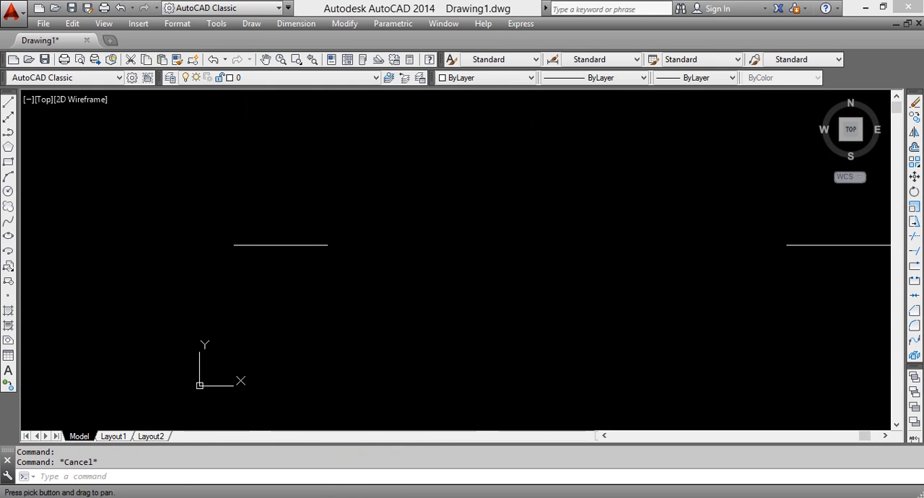
Draw a second long horizontal line below the broken one
key("Return")
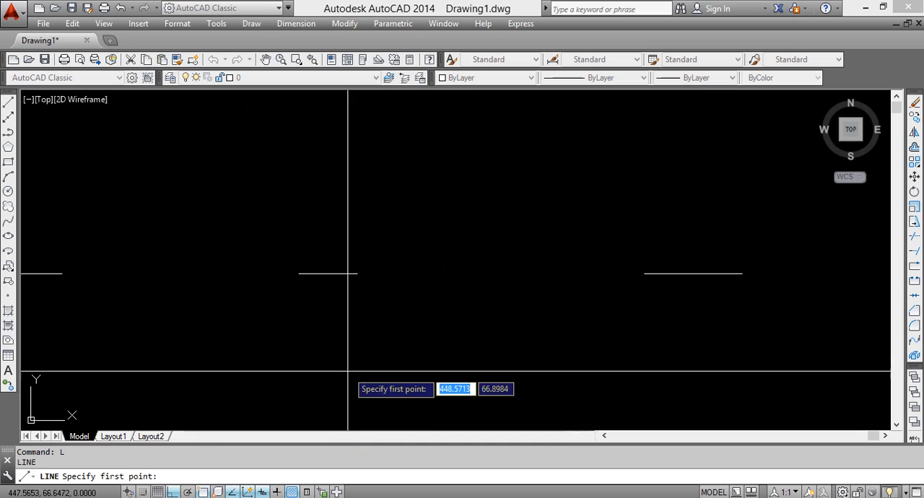
left_click(218, 375)
left_click(837, 375)
key("Return")
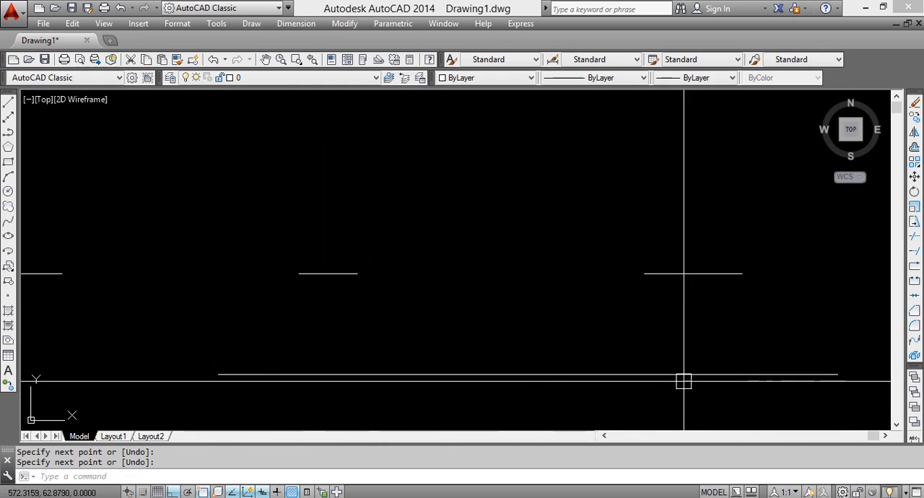
Try breaking the lower line from near its left end to near its right end, and undo that break
type("br")
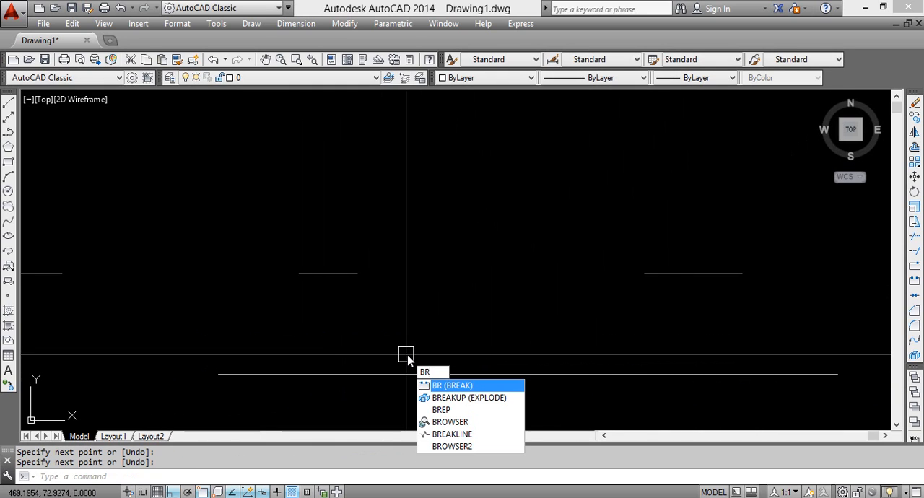
key("Return")
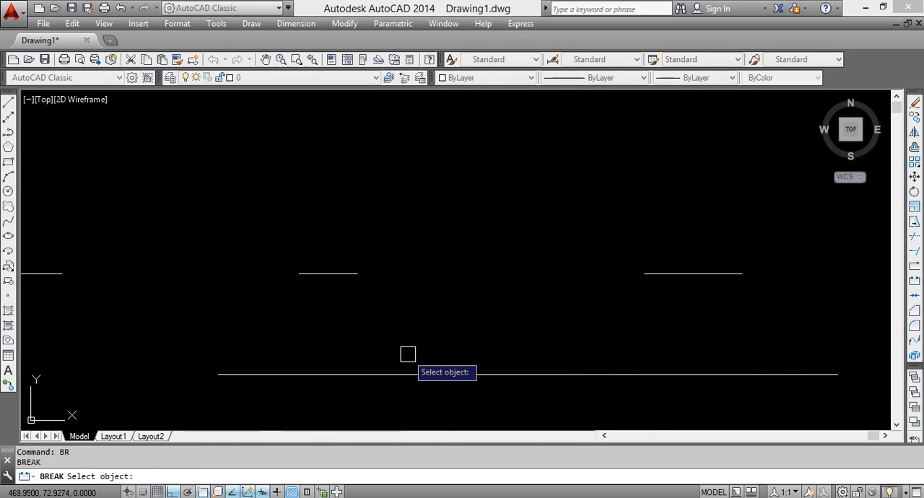
left_click(260, 375)
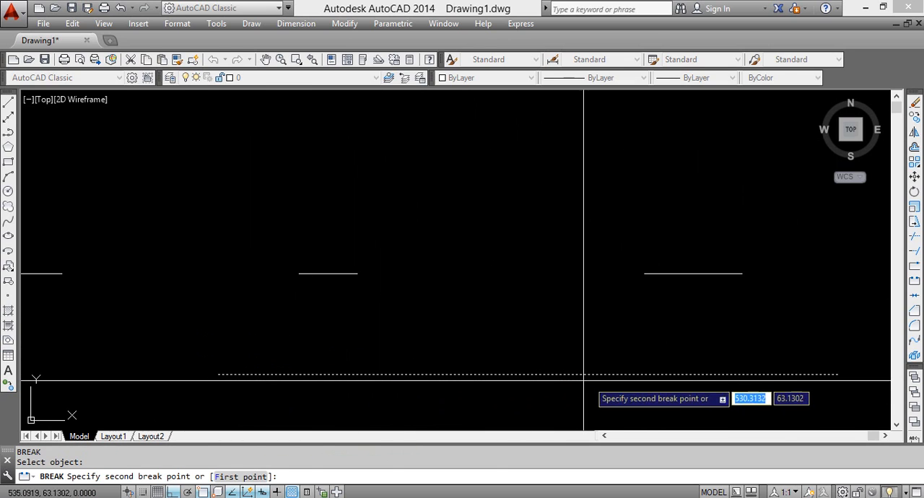
left_click(788, 375)
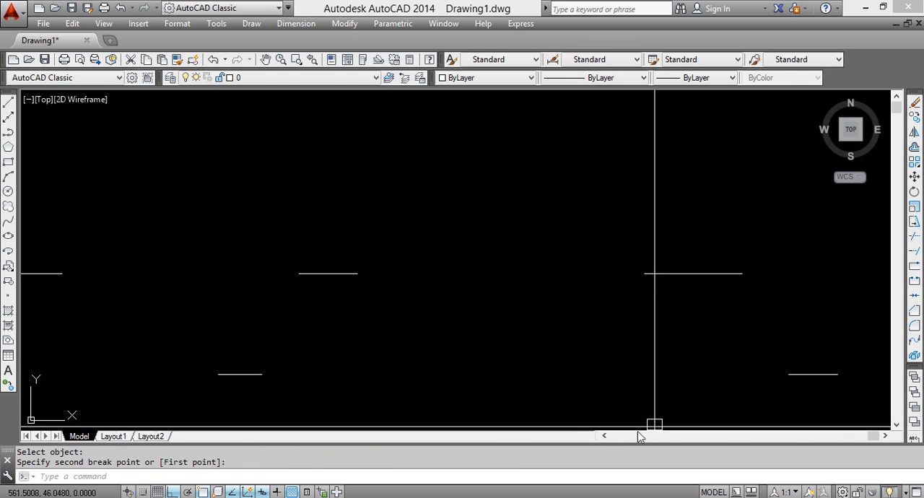
key("ctrl+z")
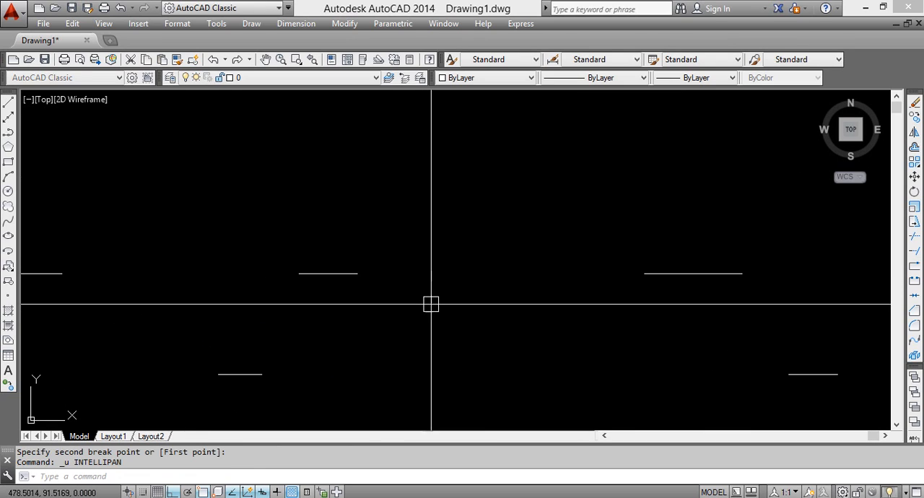
middle_click_drag(569, 357, 504, 241)
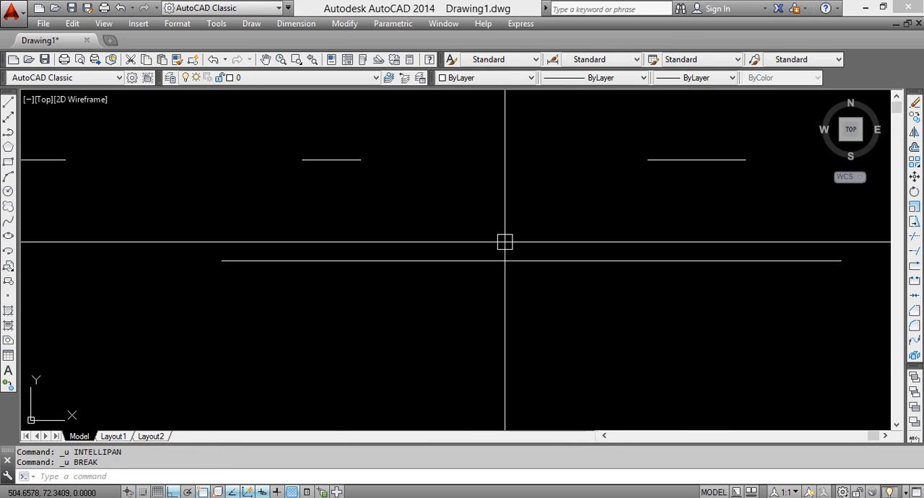
Break the lower line from a point slightly left of its middle to its midpoint, and check the left piece
type("r")
key("Return")
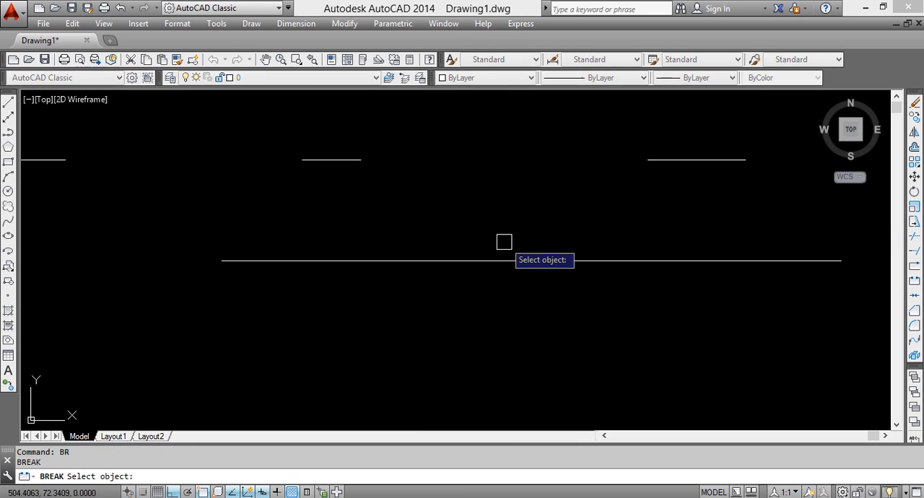
left_click(473, 265)
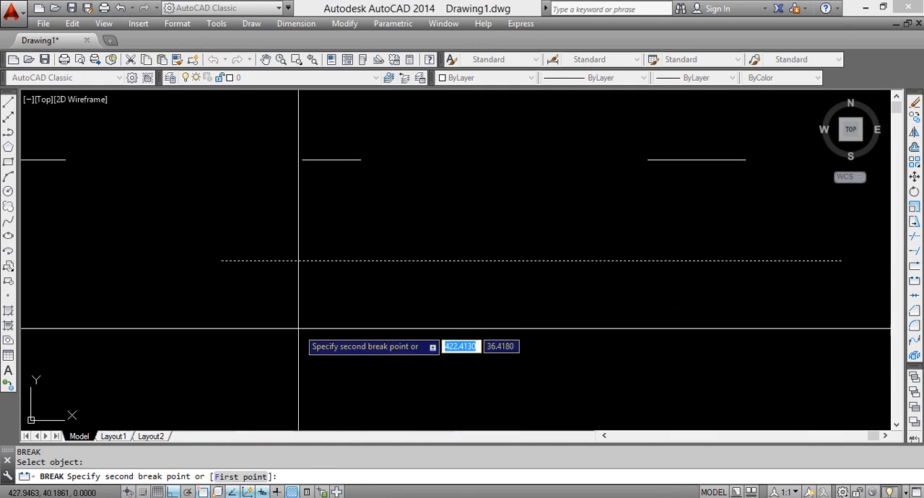
left_click(531, 261)
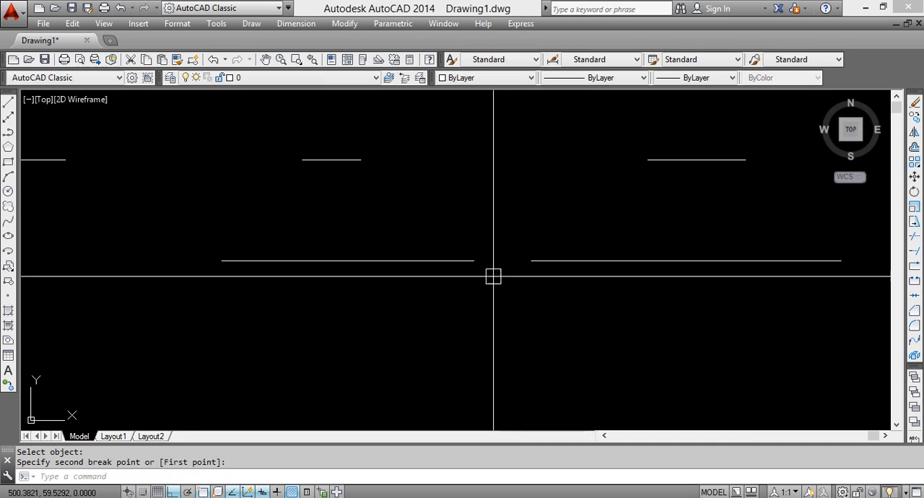
left_click(219, 261)
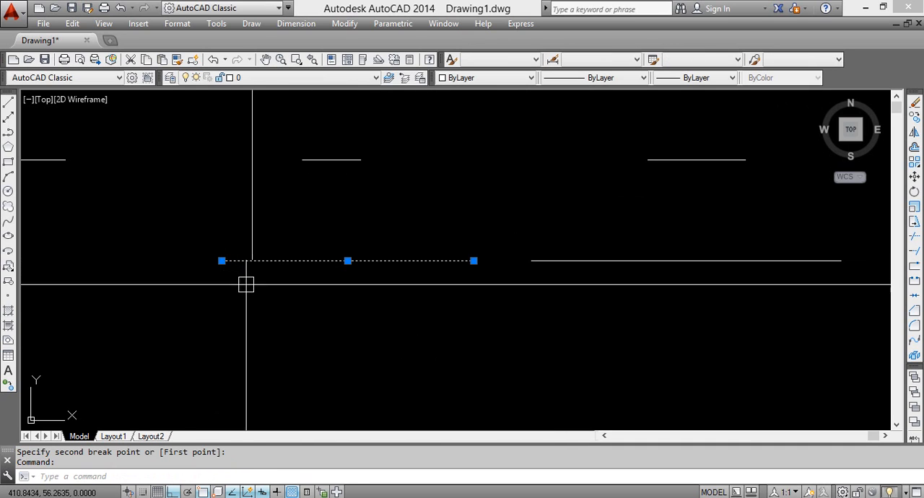
key("Escape")
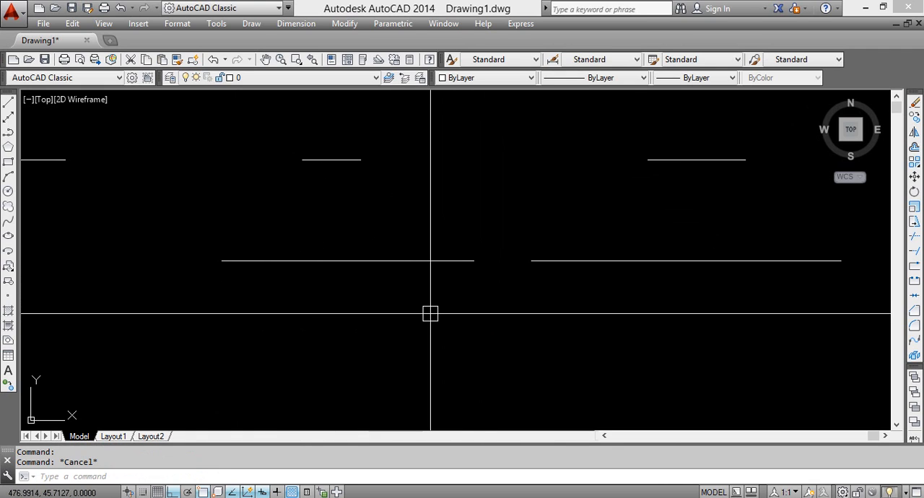
Break the lower line's left piece from a point on its right part to its left endpoint, and check the remaining pieces
type("br")
key("Return")
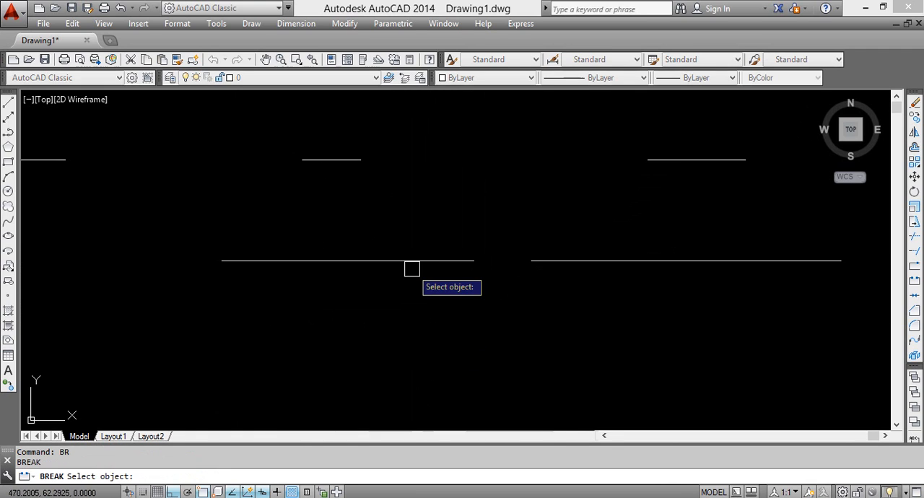
left_click(402, 260)
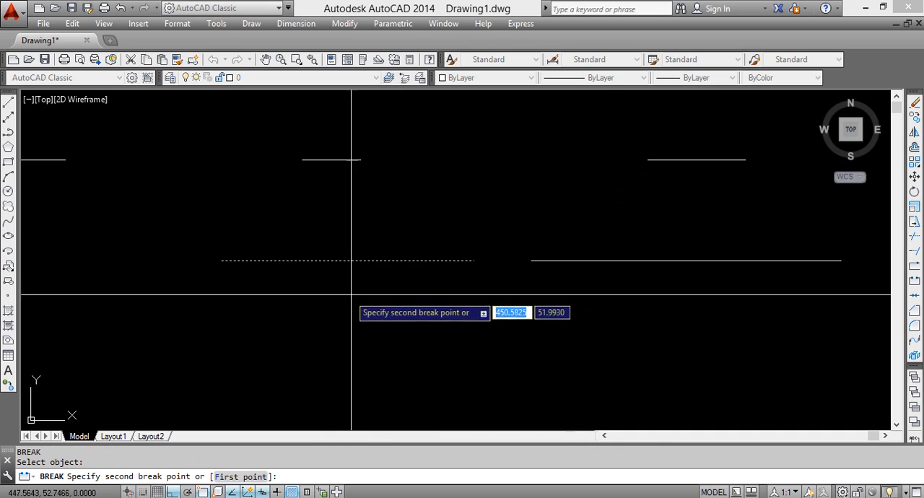
left_click(221, 260)
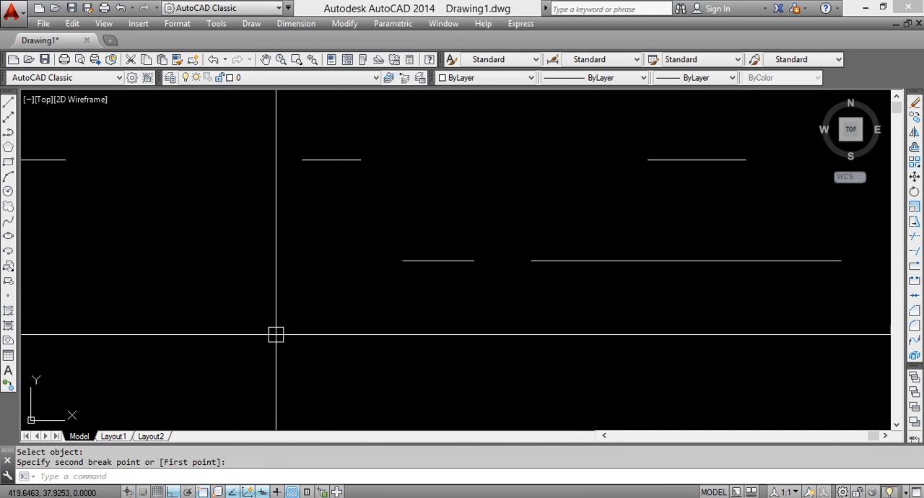
left_click(402, 259)
left_click(570, 261)
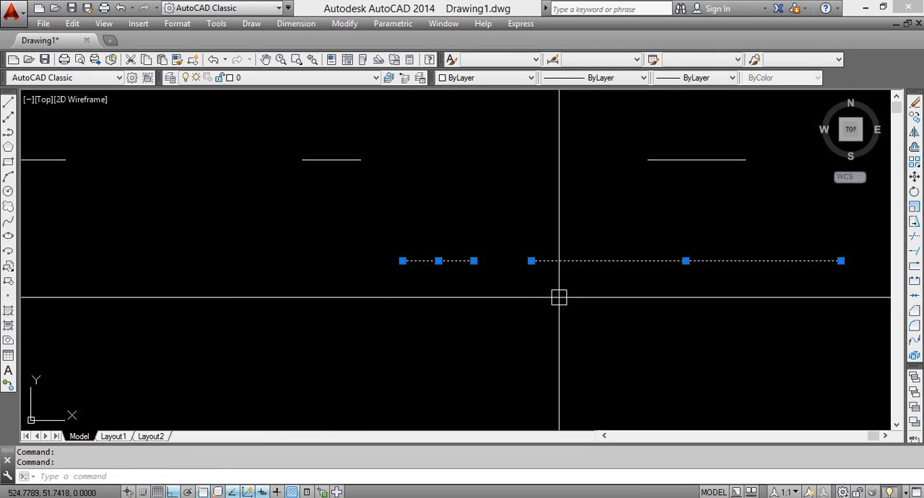
Break the lower line's right piece with the First point option, from its midpoint to its left endpoint
middle_click_drag(641, 282, 470, 301)
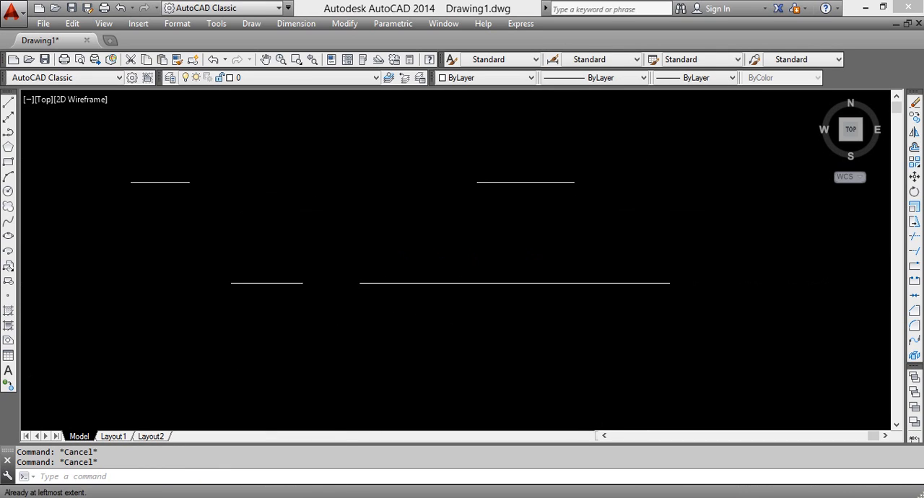
key("Return")
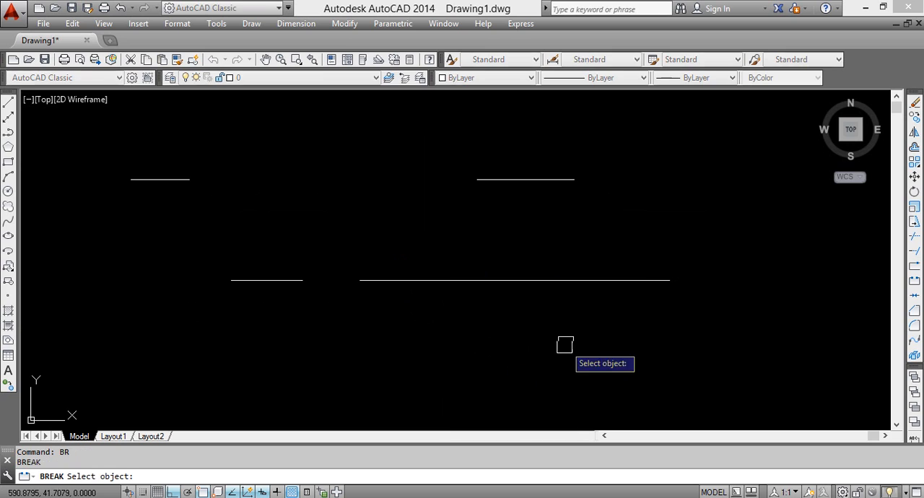
left_click(588, 280)
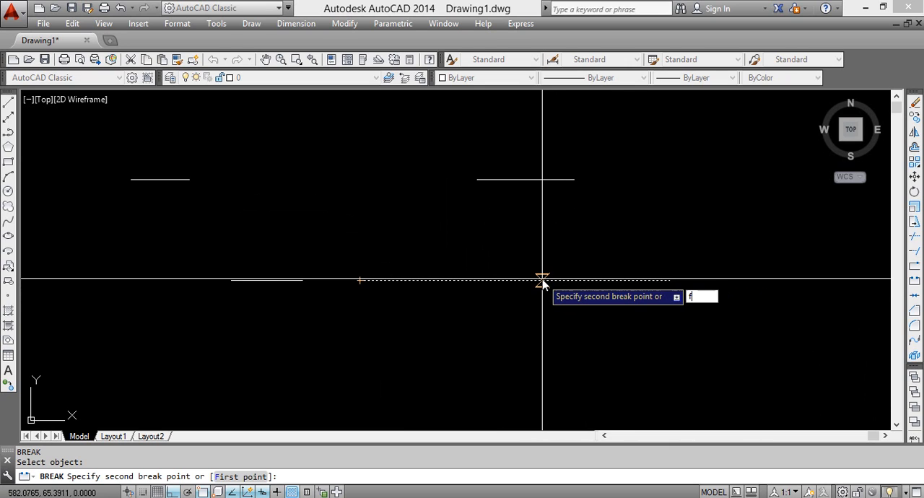
key("Return")
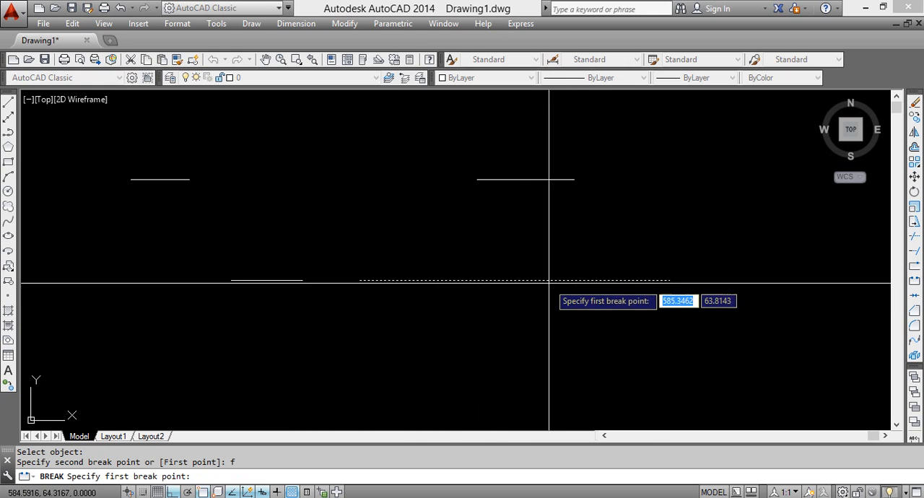
left_click(514, 280)
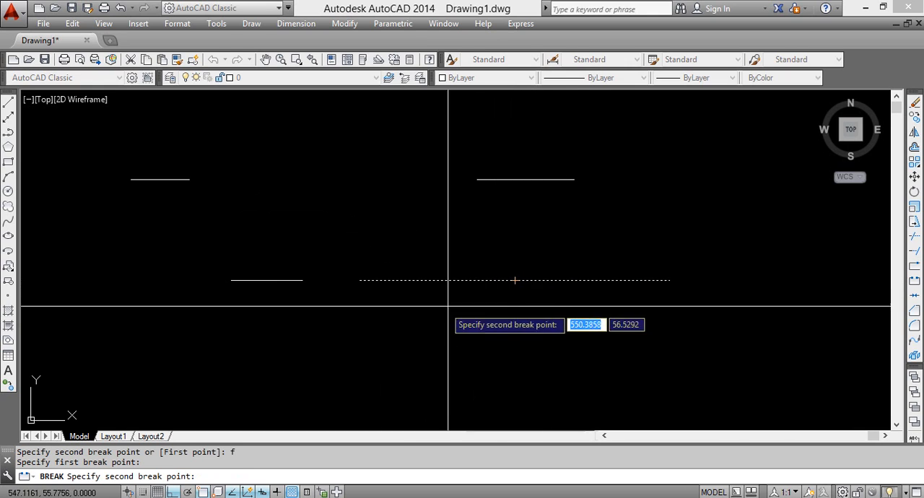
left_click(360, 279)
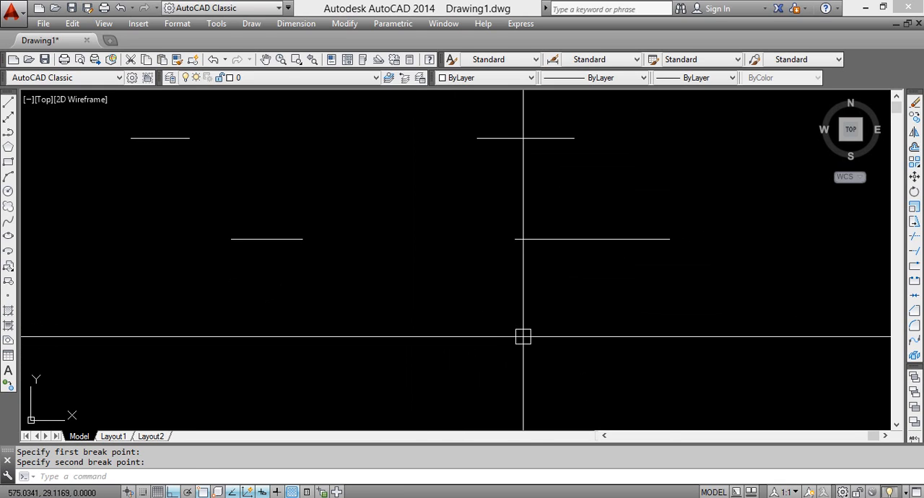
Break the lower line's shortened right piece once more with the First point option, from its new midpoint to its left endpoint
type("Br")
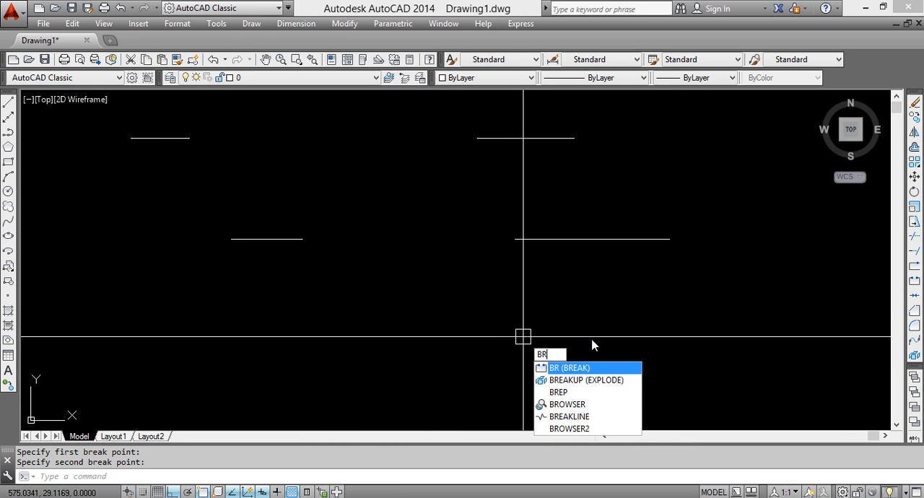
key("Return")
left_click(602, 239)
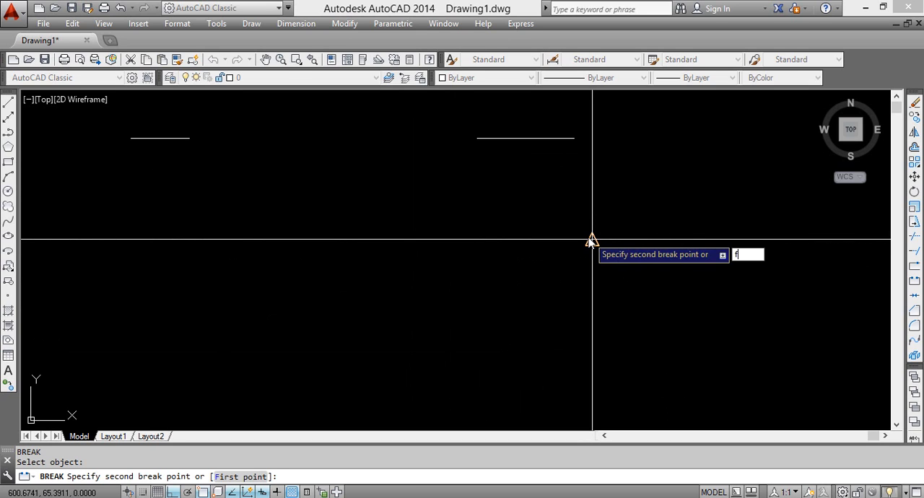
key("Return")
left_click(592, 238)
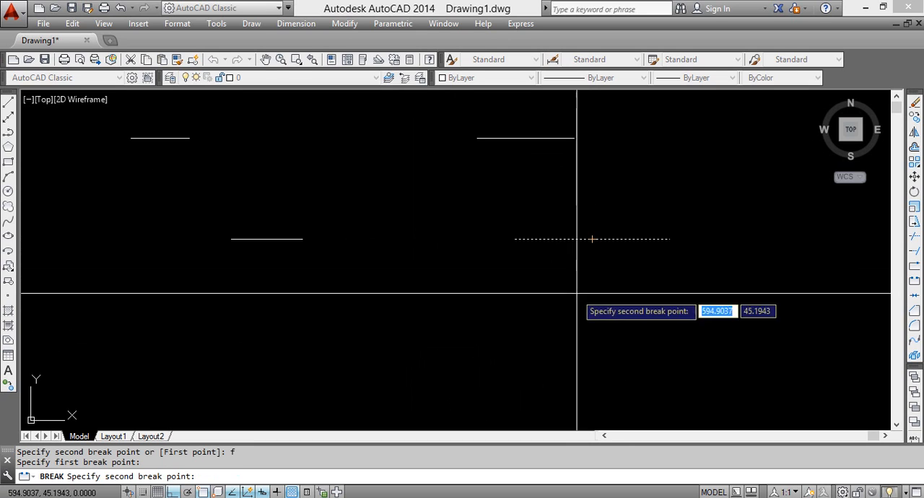
left_click(512, 238)
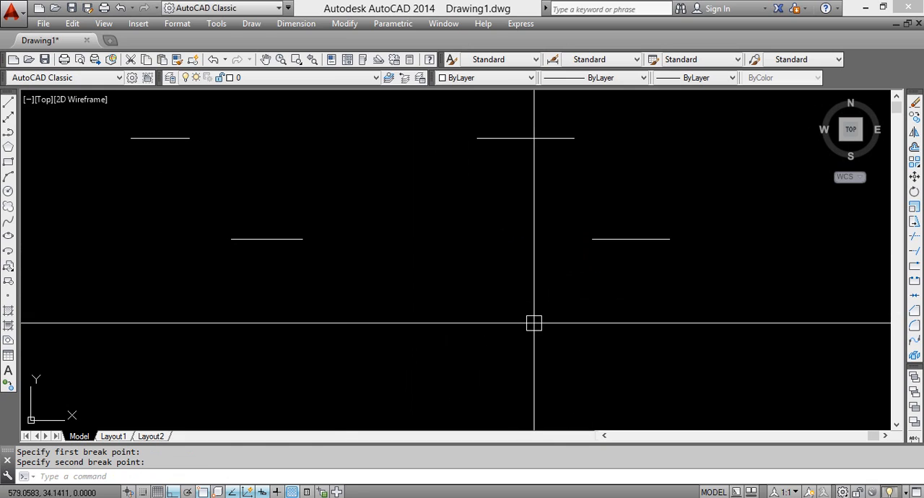
Break the upper line's right piece from a point near its left end to a point near its right end
scroll(533, 323, "down", 2)
middle_click_drag(533, 324, 597, 313)
mouse_move(493, 327)
middle_mouse_down()
mouse_move(526, 361)
mouse_move(666, 340)
mouse_move(634, 339)
middle_mouse_up()
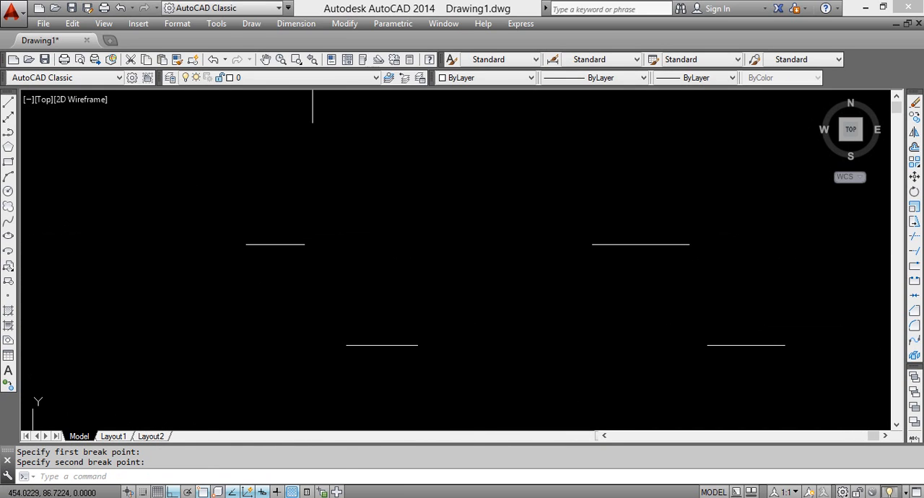
middle_click_drag(593, 293, 483, 258)
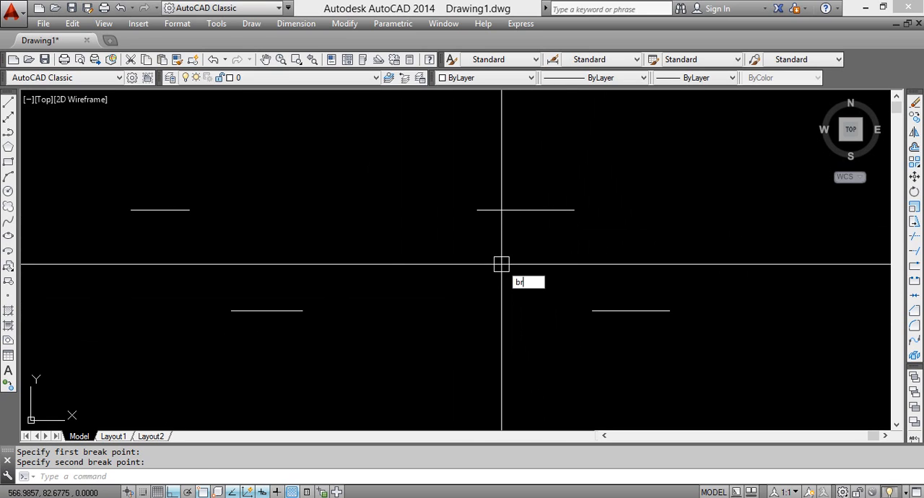
key("Return")
left_click(496, 209)
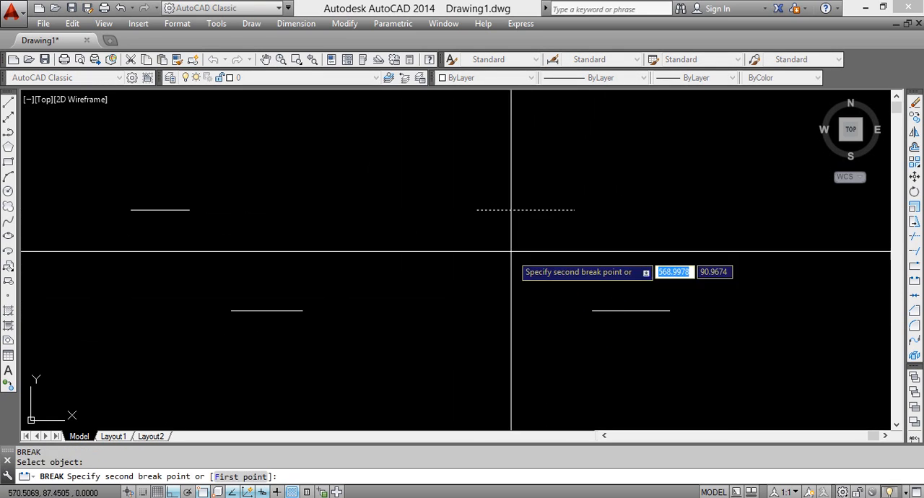
left_click(547, 209)
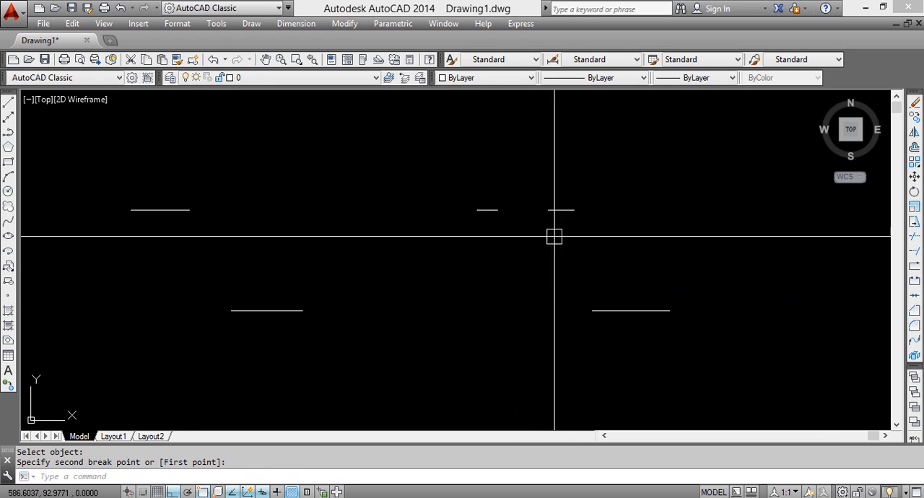
Try joining the four collinear pieces of the upper line into one line, and undo that join
scroll(325, 288, "down", 2)
middle_click_drag(296, 175, 296, 284)
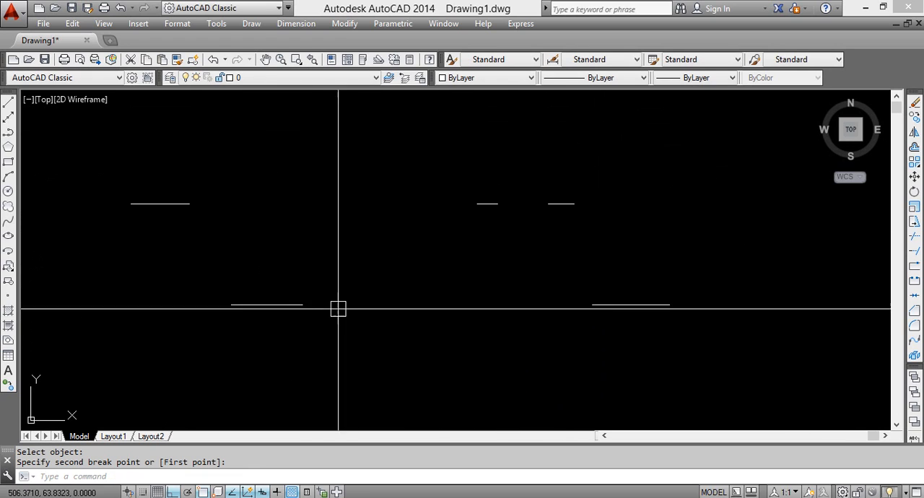
middle_click_drag(356, 295, 428, 239)
middle_click_drag(529, 256, 533, 269)
middle_click_drag(506, 376, 446, 340)
middle_click_drag(474, 260, 539, 288)
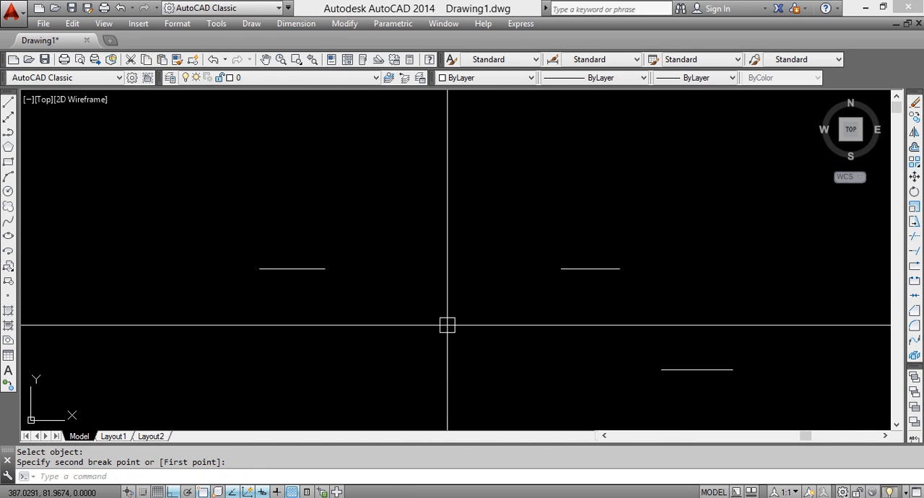
scroll(447, 324, "down", 3)
left_click(825, 314)
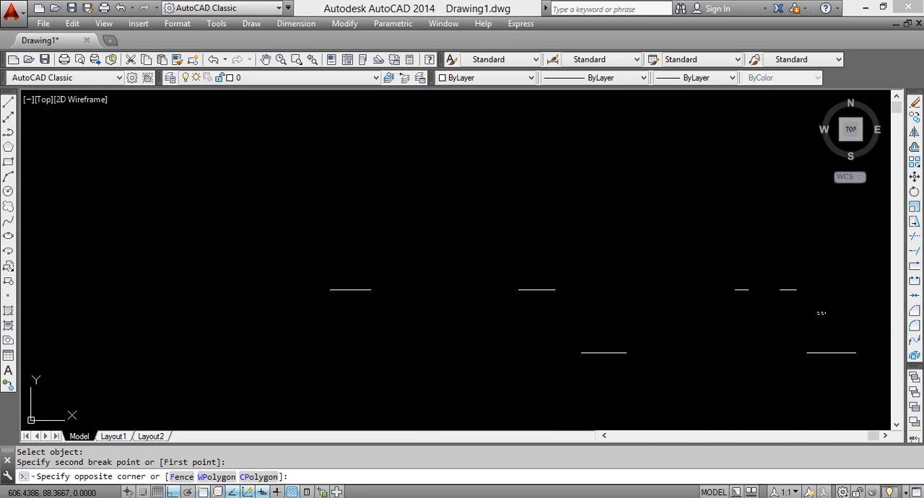
left_click(242, 251)
middle_click_drag(378, 309, 274, 267)
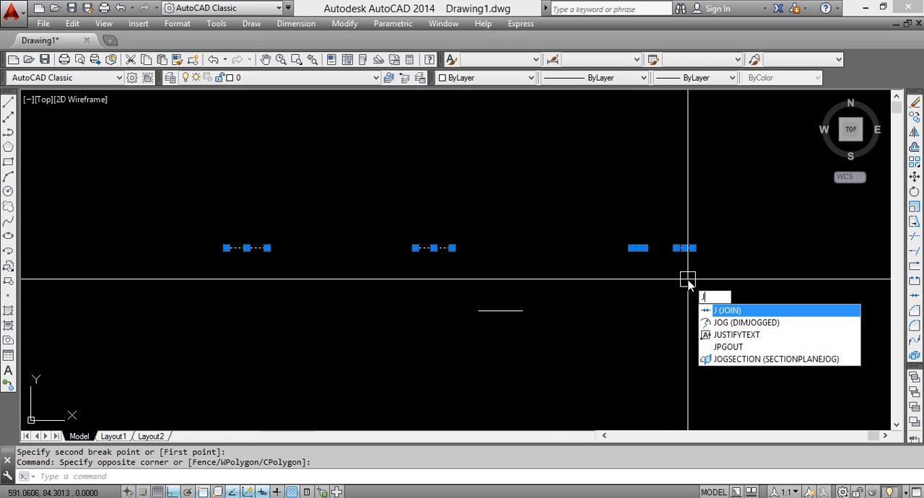
key("Return")
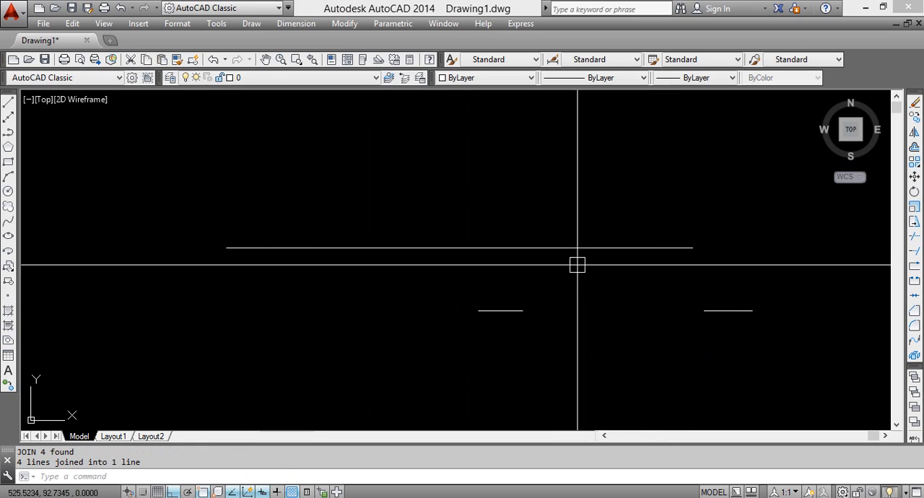
mouse_move(462, 294)
middle_mouse_down()
mouse_move(517, 283)
mouse_move(353, 255)
mouse_move(365, 319)
middle_mouse_up()
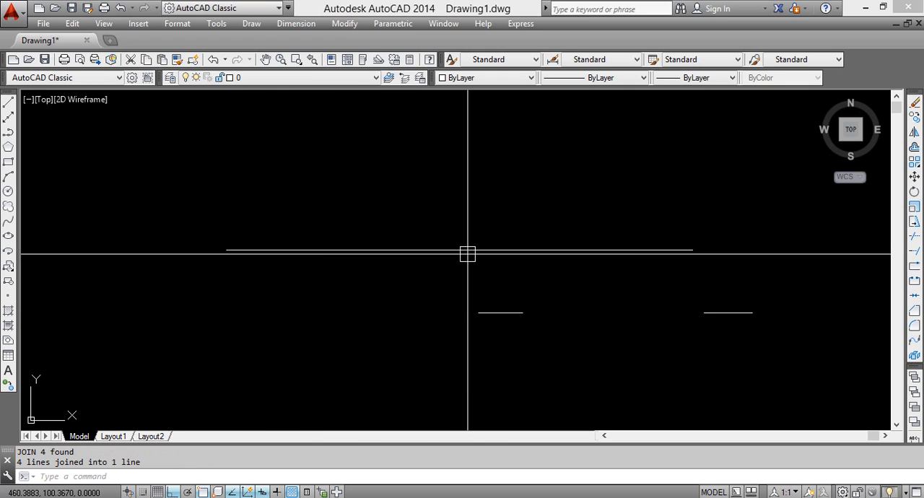
key("ctrl+z")
key("ctrl+z")
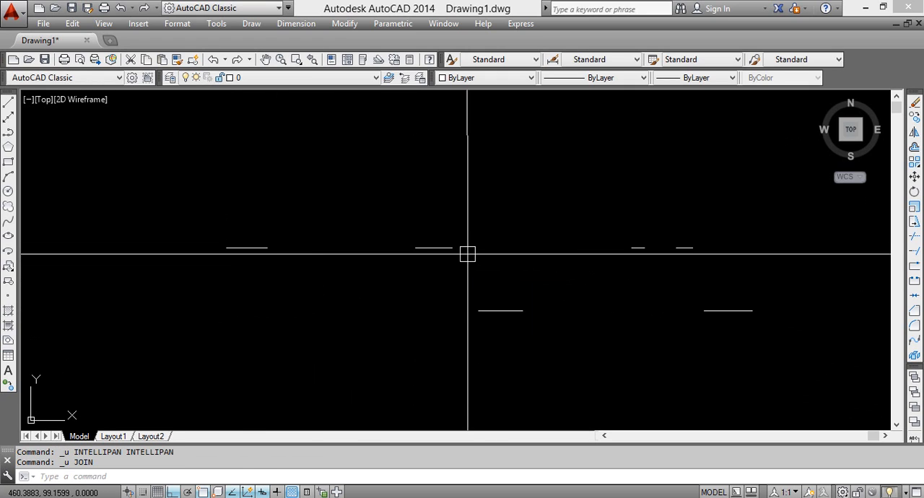
Join the four pieces of the upper line into a single line again
middle_click_drag(547, 293, 541, 349)
left_click(726, 337)
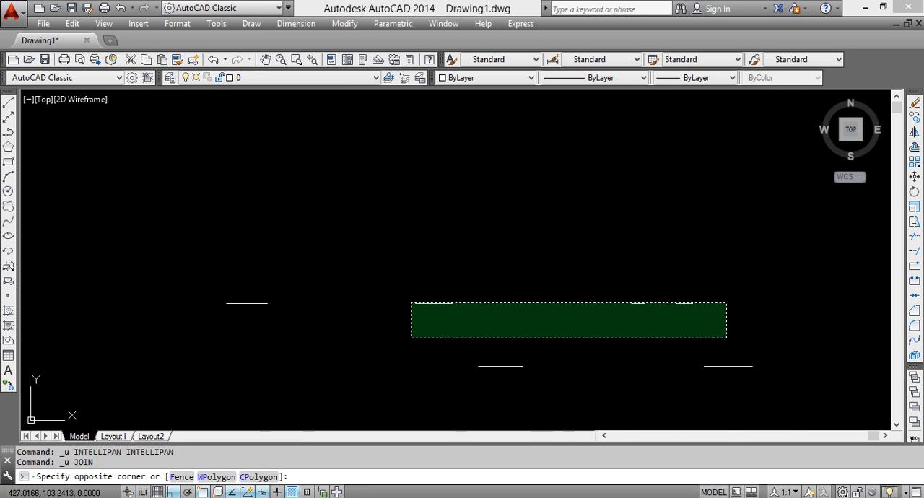
left_click(83, 215)
middle_click_drag(406, 345, 406, 258)
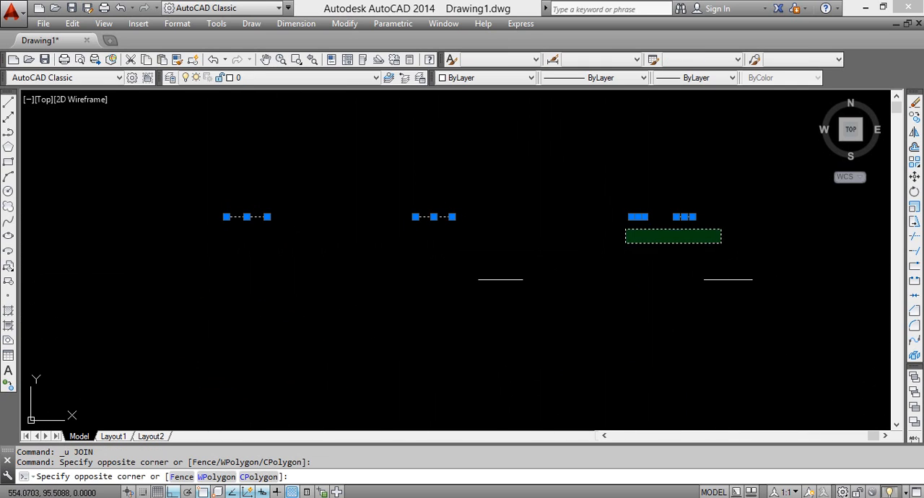
left_click(180, 165)
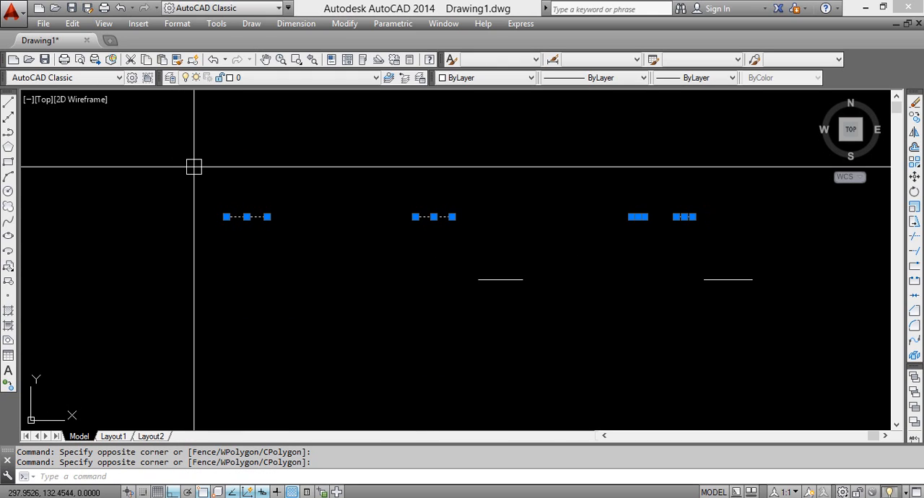
key("Return")
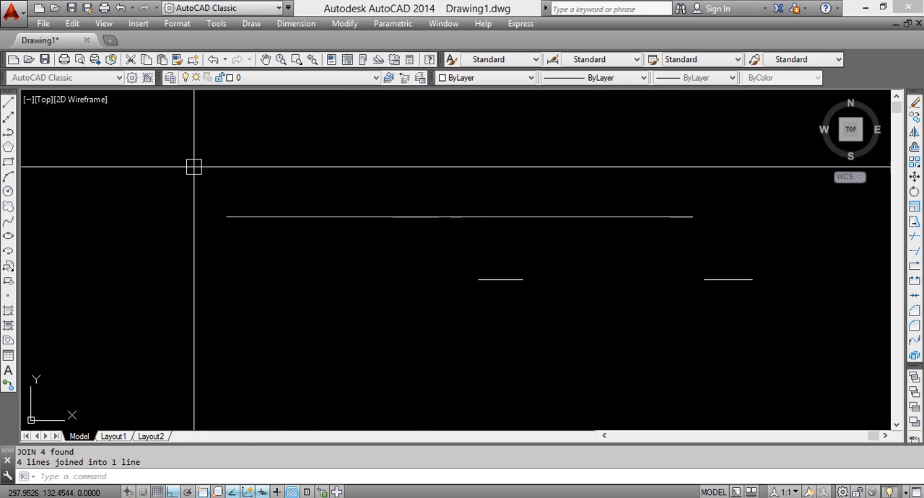
Join the two remaining pieces of the lower line into one line
middle_click_drag(548, 331, 549, 231)
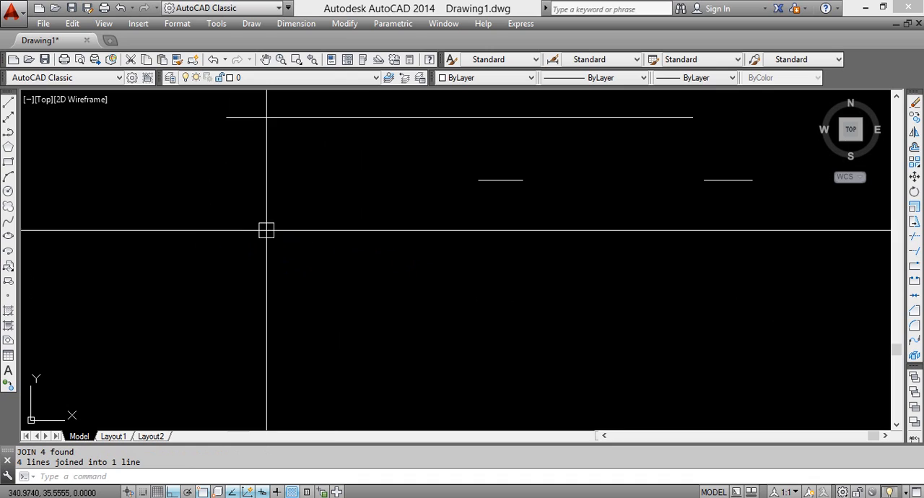
left_click(789, 221)
left_click(423, 138)
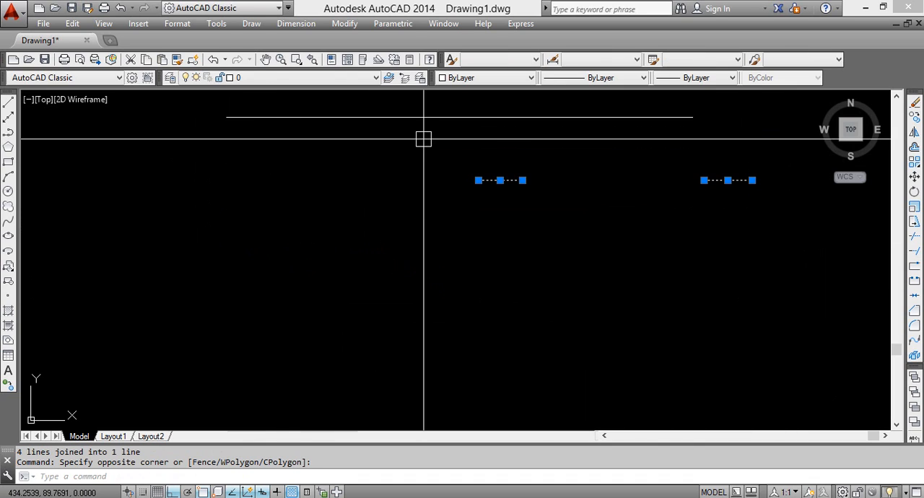
key("Return")
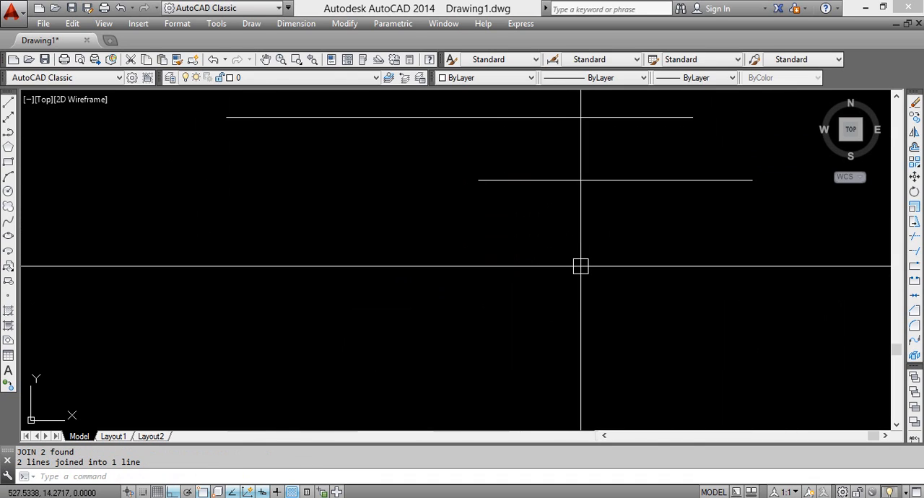
middle_click_drag(542, 220, 537, 295)
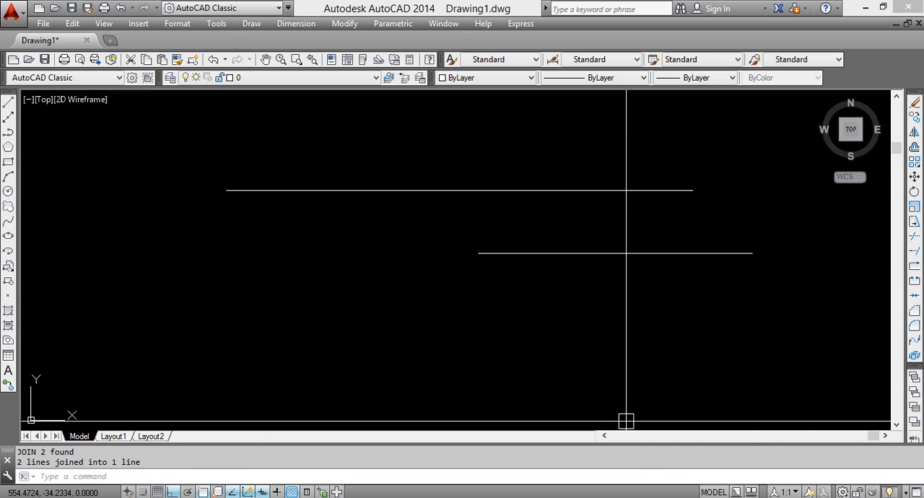
Switch to PDF-XChange Viewer to check the Break, Join and Polygon command notes, and return to the AutoCAD drawing
left_click(625, 496)
left_click_drag(383, 236, 358, 271)
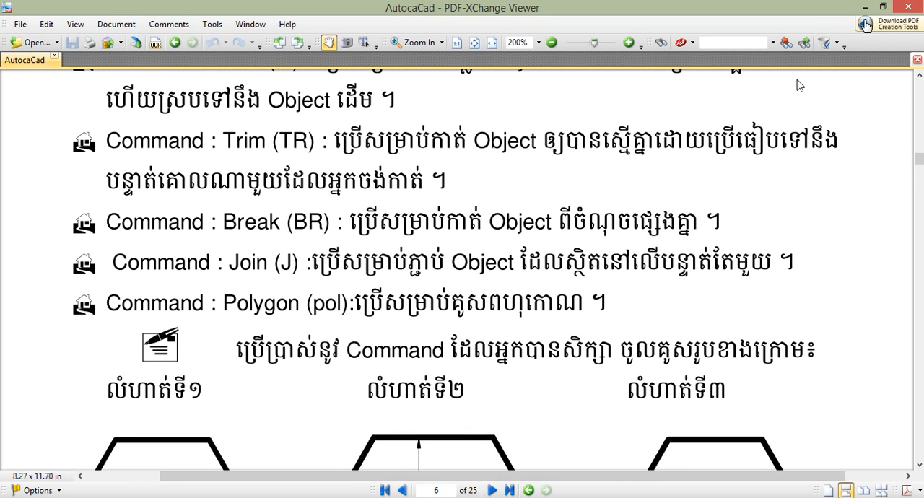
left_click(863, 9)
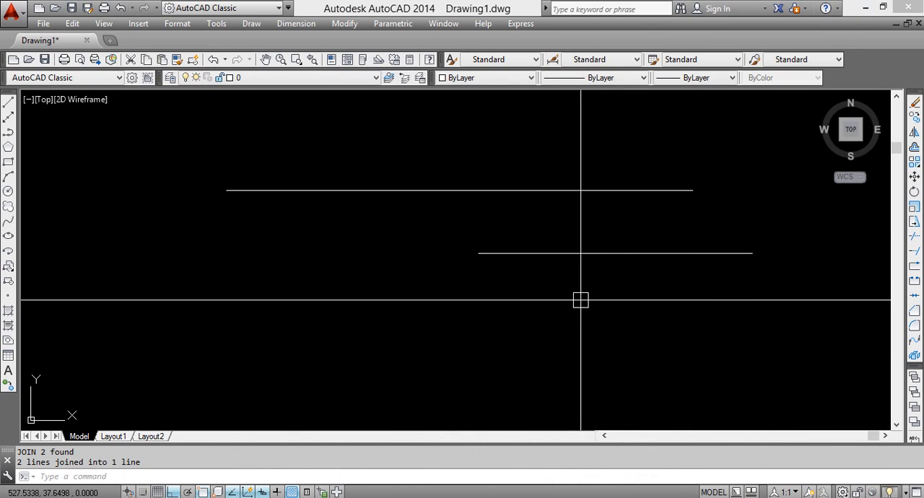
Undo the lower line's join, try grip-editing its left piece from the left endpoint, and cancel the edit
key("ctrl+z")
key("ctrl+z")
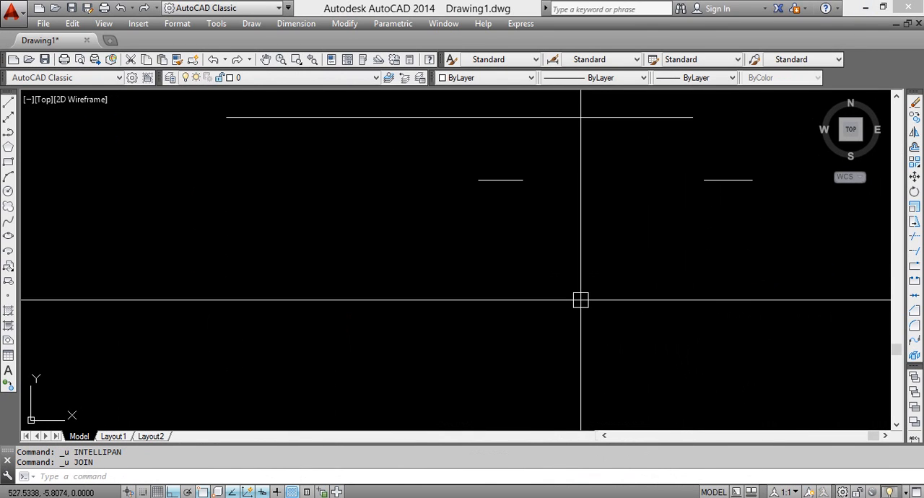
left_click(478, 180)
left_click(479, 180)
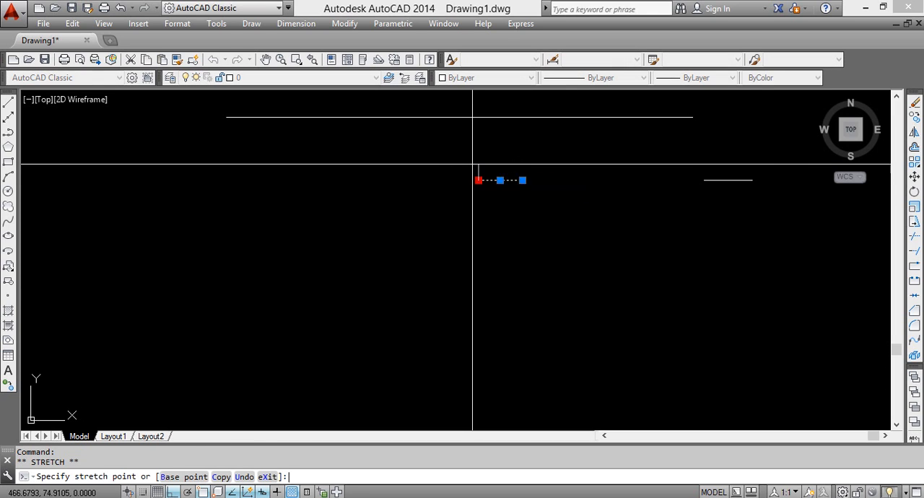
key("space")
key("space")
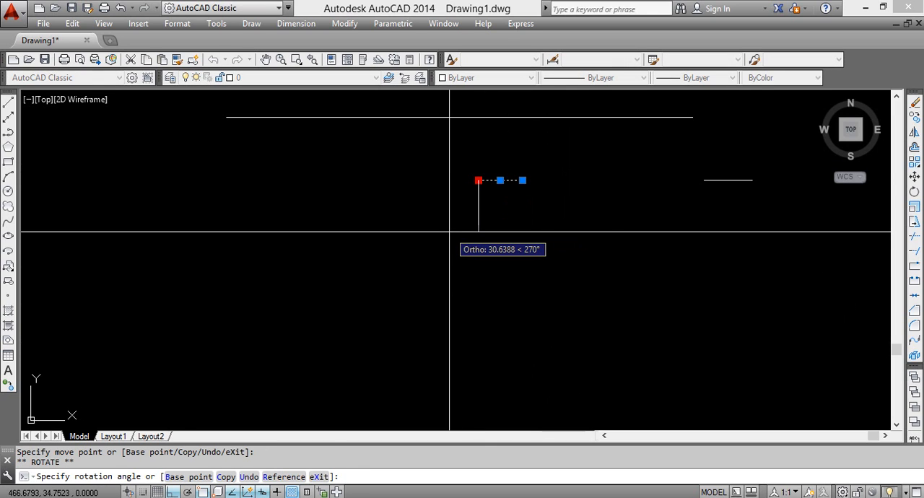
key("Escape")
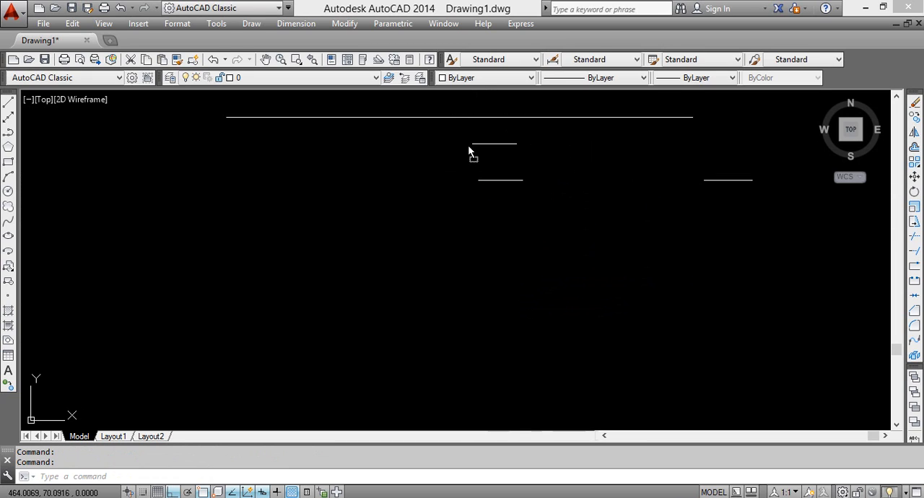
Stretch the left endpoint of the lower line's left piece straight up so that the piece slopes
left_click(474, 162)
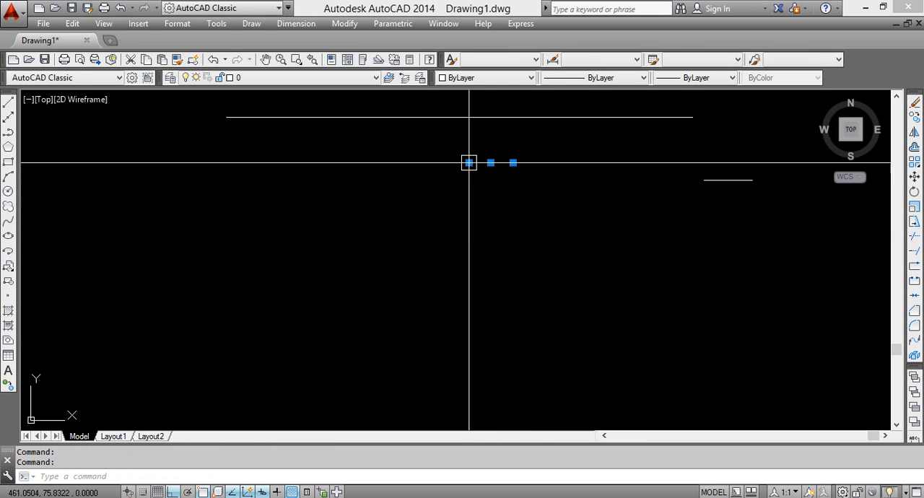
left_click(469, 163)
left_click(464, 144)
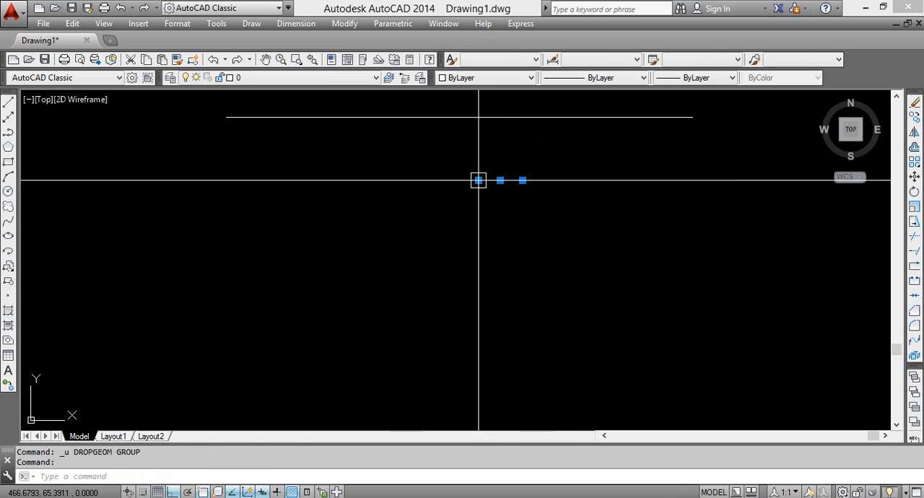
left_click(478, 179)
left_click(477, 154)
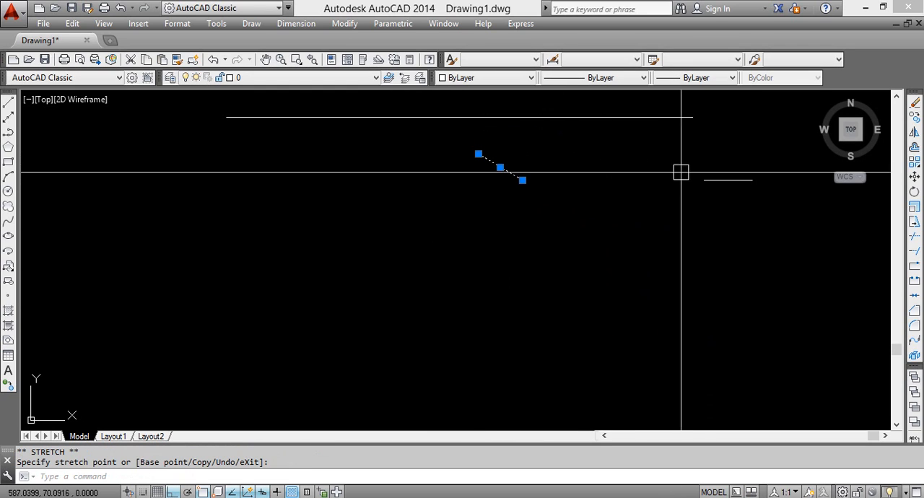
left_click(704, 179)
left_click(648, 205)
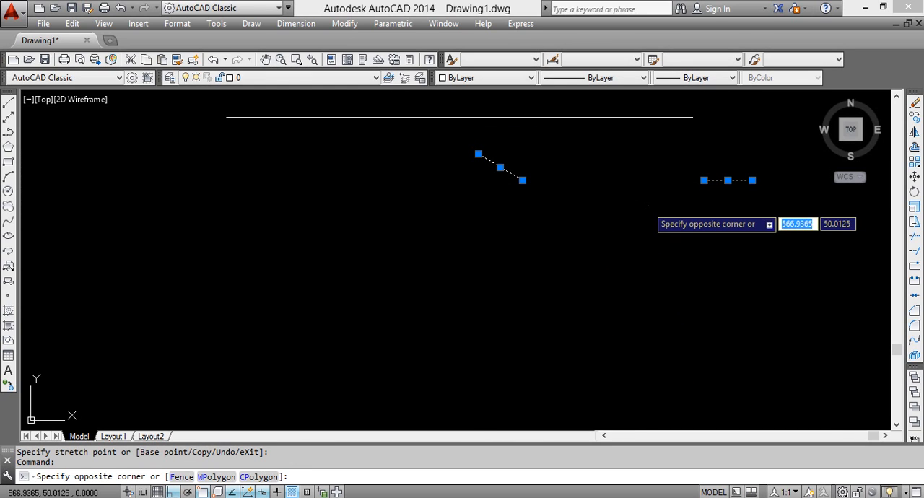
left_click(605, 256)
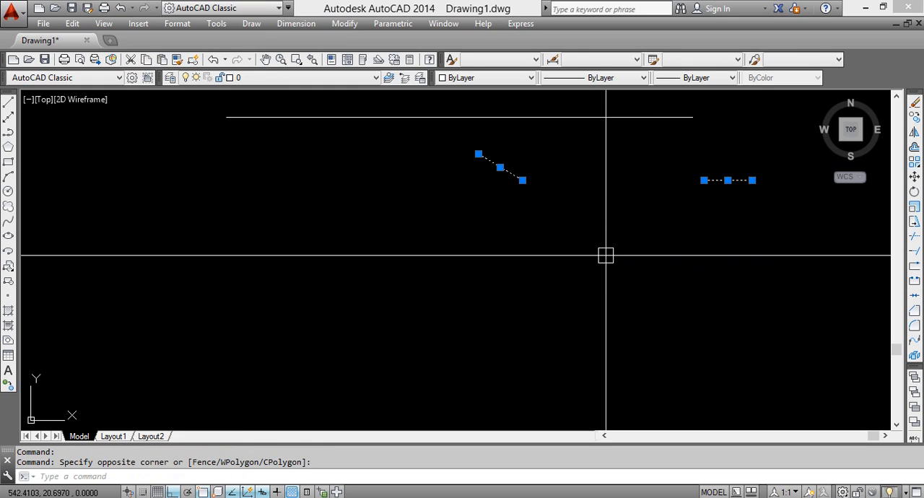
left_click(710, 181)
left_click(506, 180)
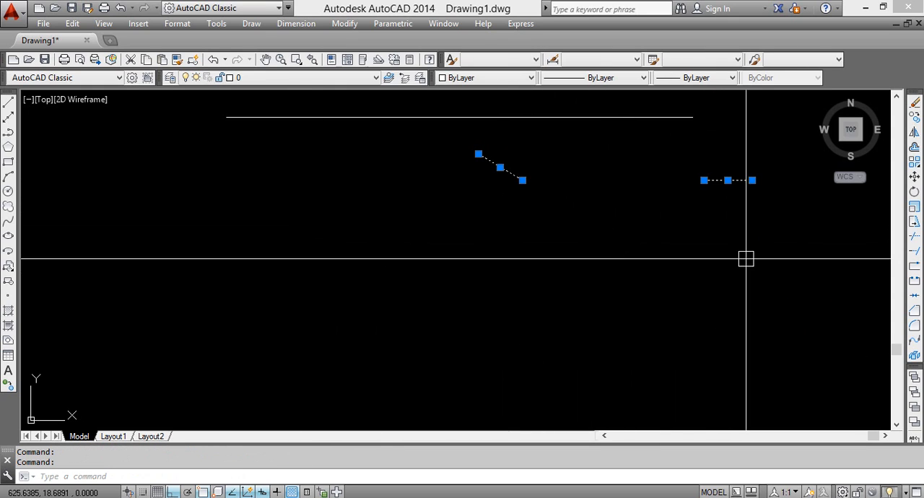
left_click(663, 275)
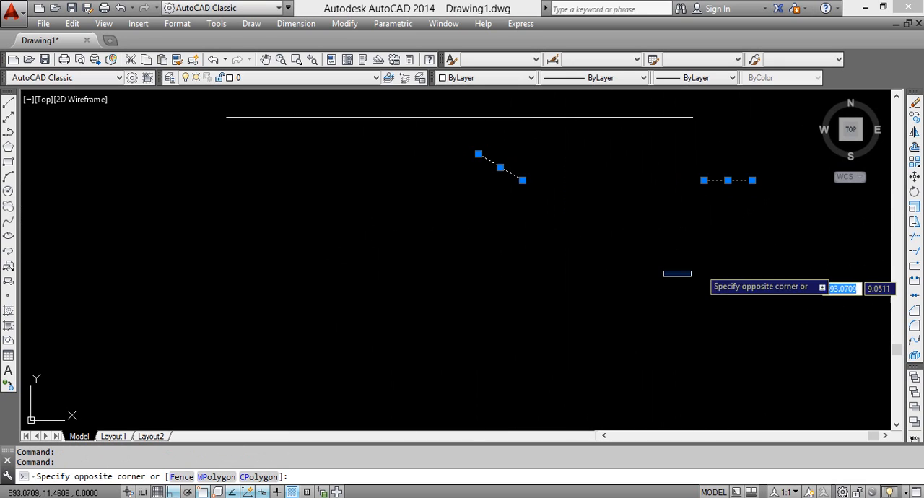
left_click(792, 229)
key("Escape")
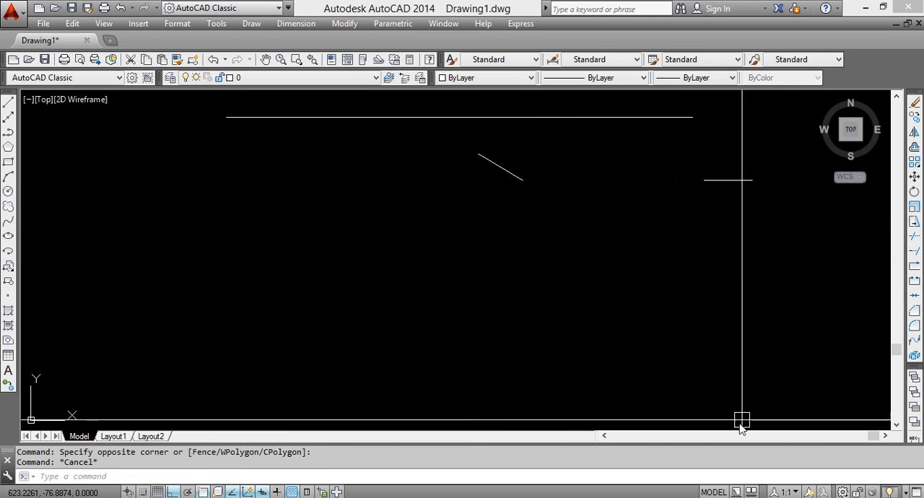
Try to join the sloped piece and the short horizontal piece of the lower line
left_click(799, 253)
left_click(457, 174)
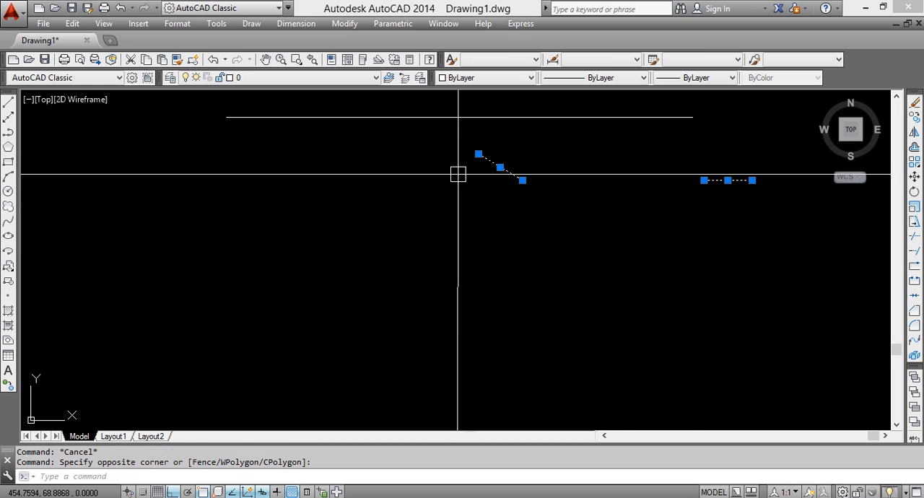
type("j")
key("Return")
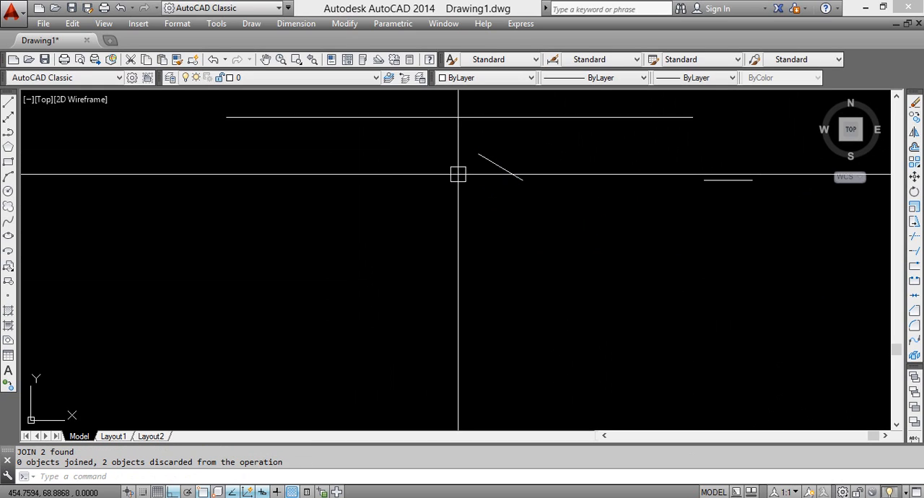
Stretch the lower endpoint of the sloped piece slightly outward toward the short horizontal piece
left_click(501, 167)
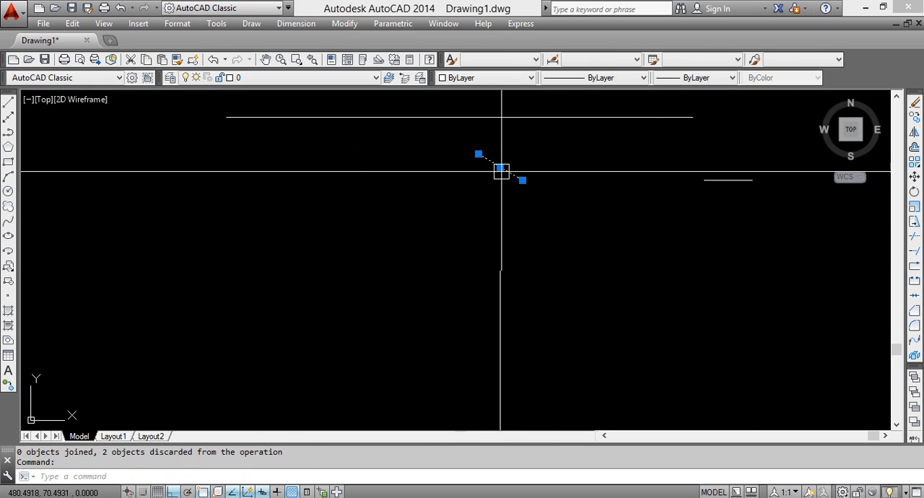
left_click(521, 180)
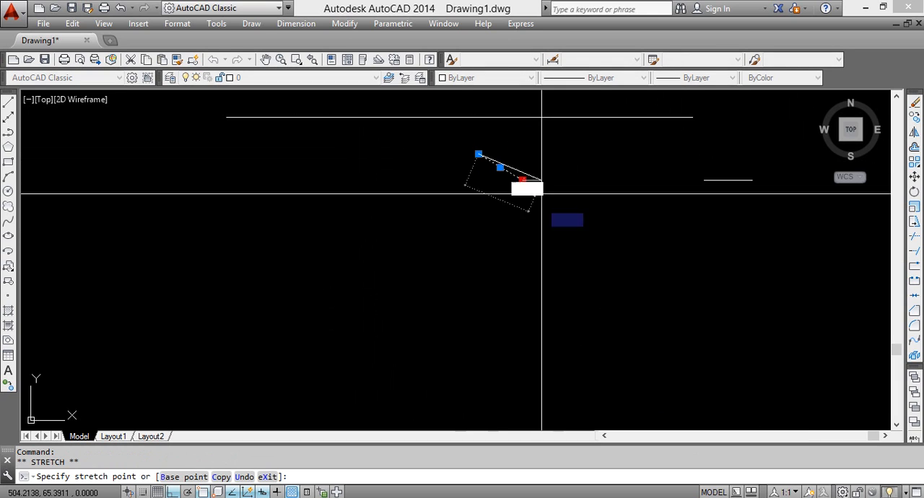
left_click(536, 184)
key("Escape")
Draw a horizontal line below the sloped piece and the short horizontal piece
type("l")
key("Return")
left_click(380, 228)
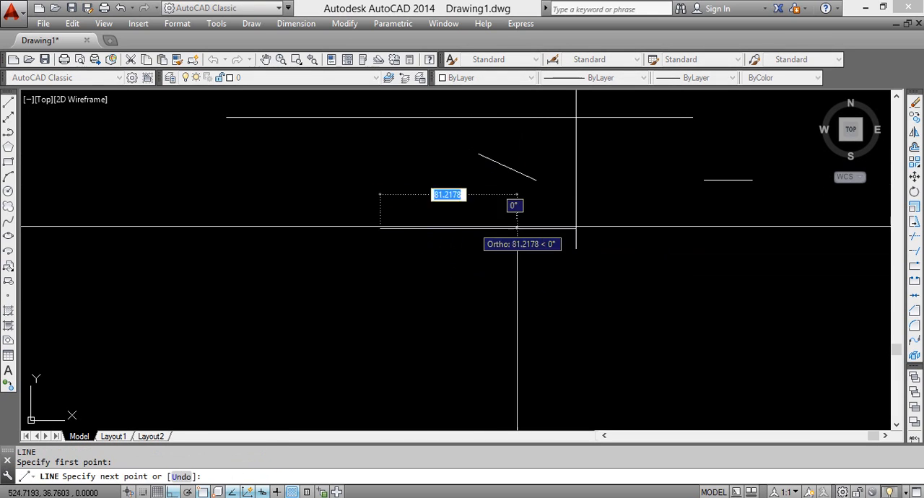
left_click(675, 228)
key("Return")
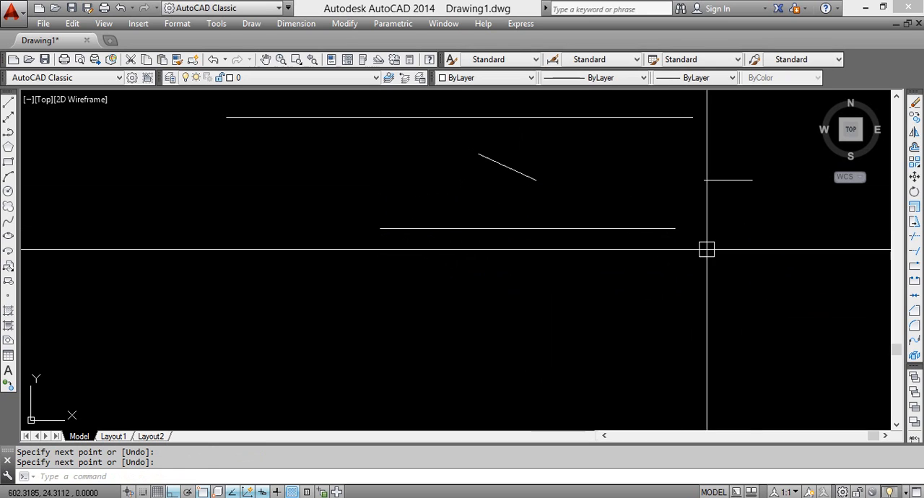
Try to join the new horizontal line with the short parallel piece above it
left_click(784, 262)
left_click(631, 158)
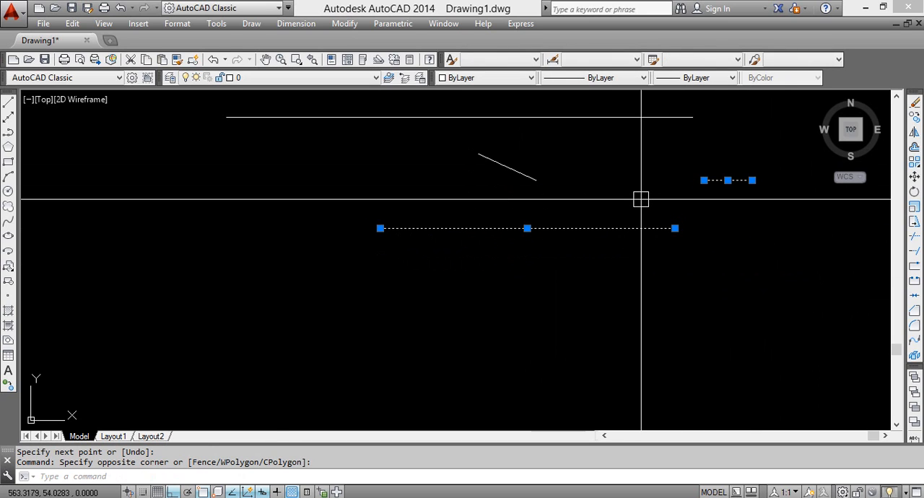
type("j")
key("Return")
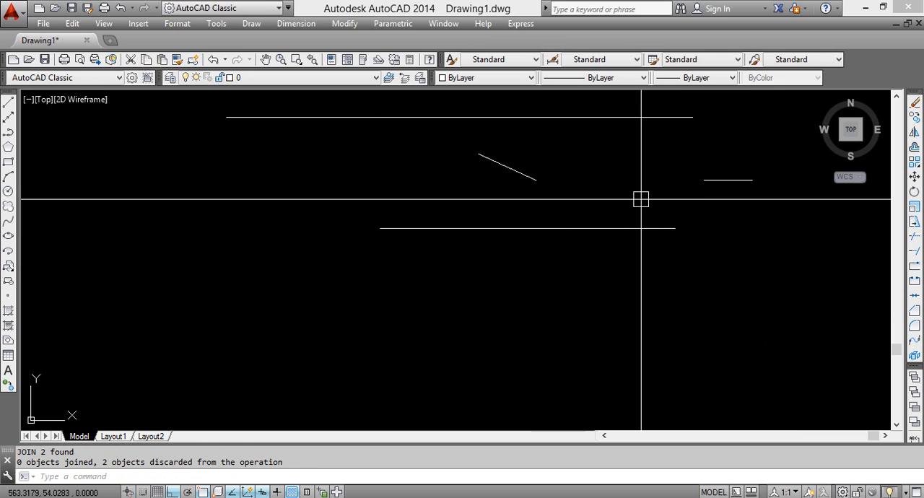
Switch to PDF-XChange Viewer to review the Join and Polygon notes and hexagon exercises on page 6, and return to the AutoCAD drawing
middle_click_drag(628, 216, 626, 343)
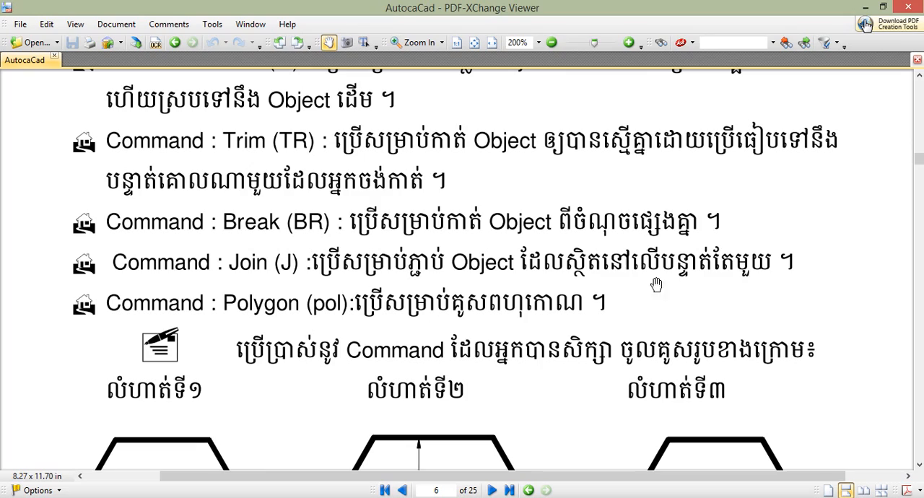
left_click_drag(511, 369, 440, 309)
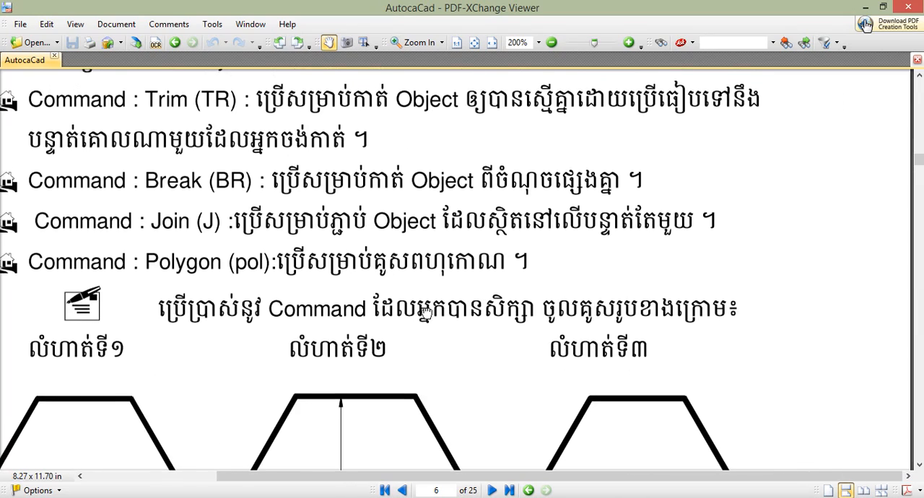
left_click_drag(218, 265, 282, 246)
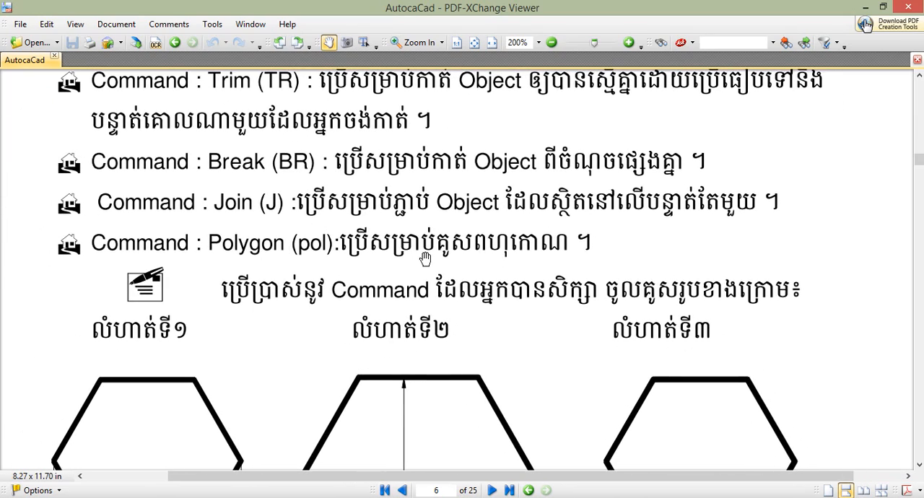
scroll(425, 259, "down", 1)
scroll(440, 323, "up", 2)
scroll(446, 334, "down", 2)
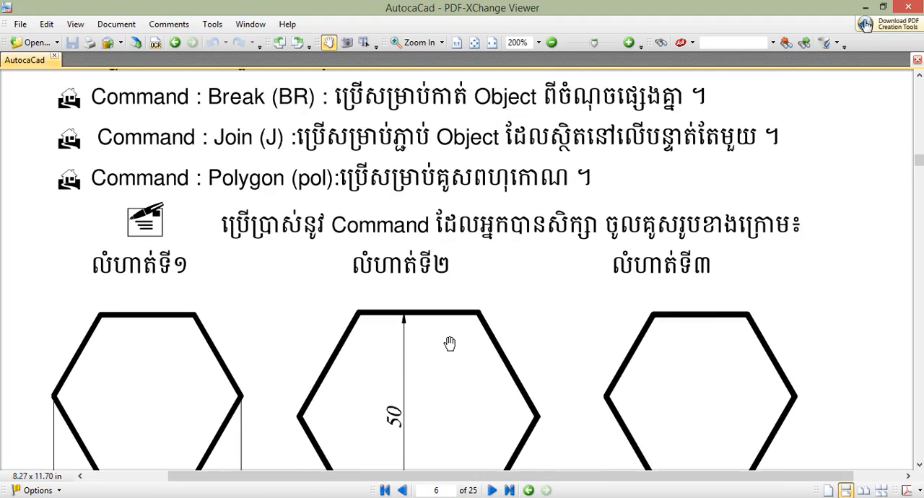
scroll(449, 343, "down", 2)
scroll(448, 343, "up", 1)
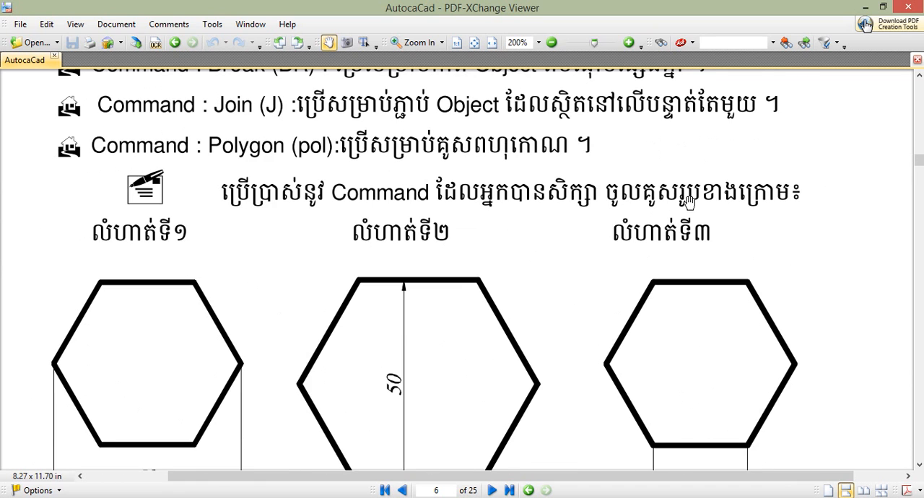
scroll(513, 319, "up", 2)
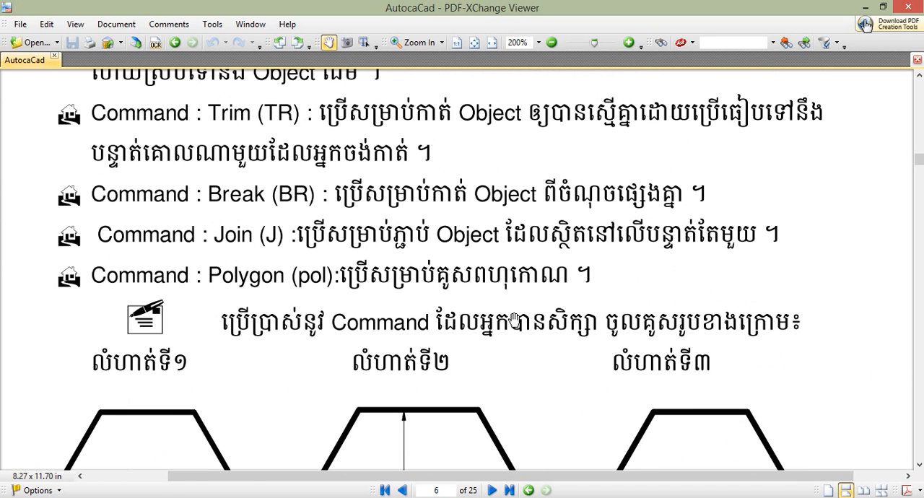
left_click(863, 7)
Select and erase all four practice lines
middle_click_drag(511, 307, 471, 282)
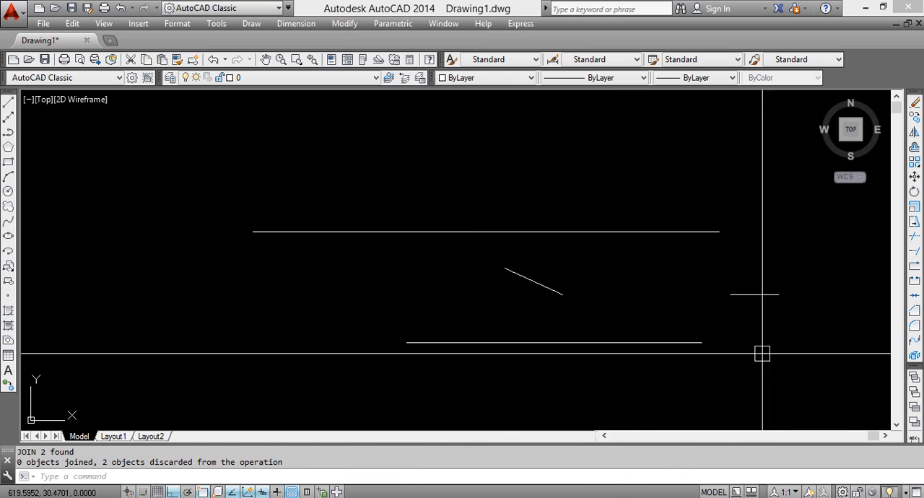
left_click(798, 359)
left_click(228, 185)
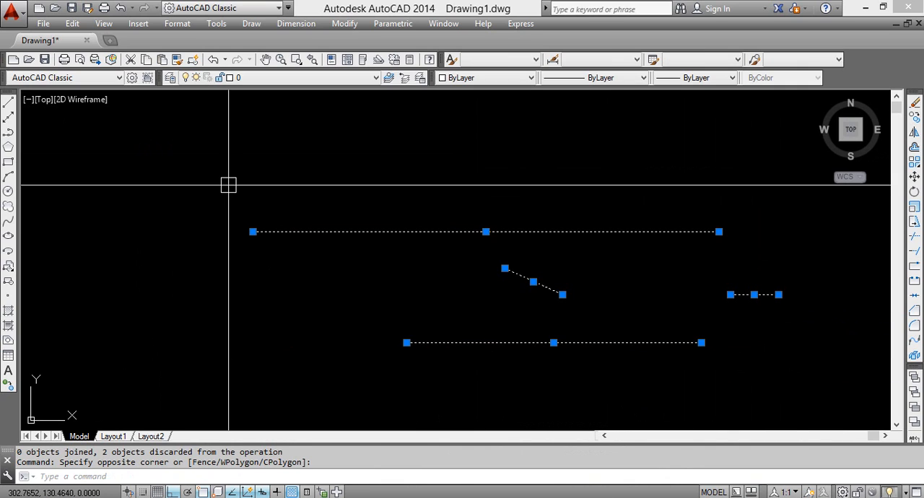
Draw a long horizontal line across the upper part of the empty drawing area
type("l")
key("Return")
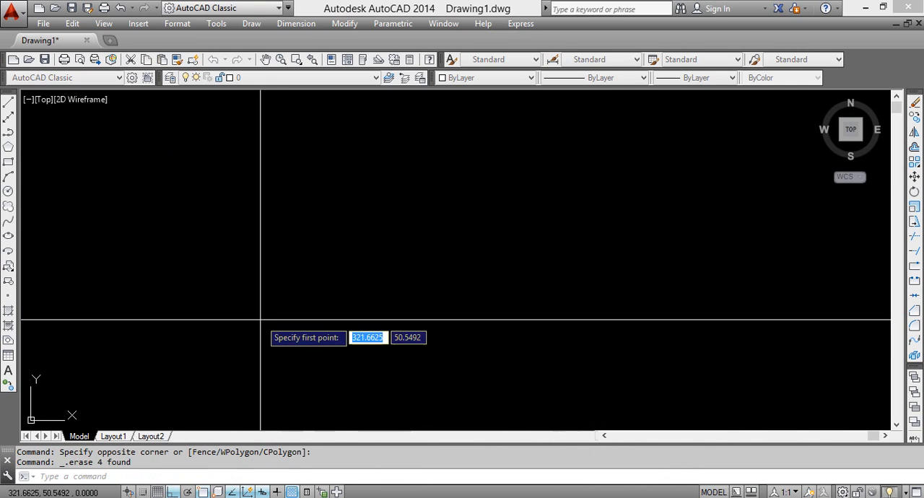
left_click(181, 215)
left_click(739, 211)
key("Return")
Draw a second long horizontal line below the first, starting beneath its left end
middle_click_drag(433, 353, 272, 294)
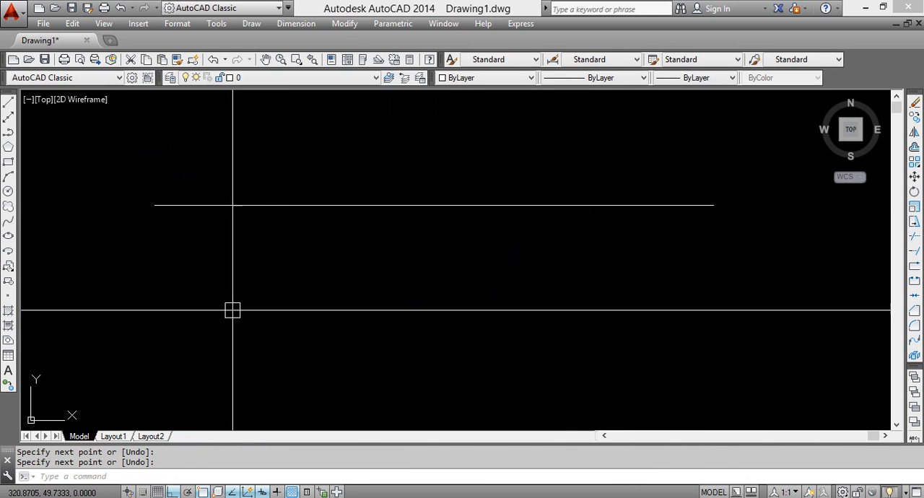
type("l")
key("Return")
left_click(154, 350)
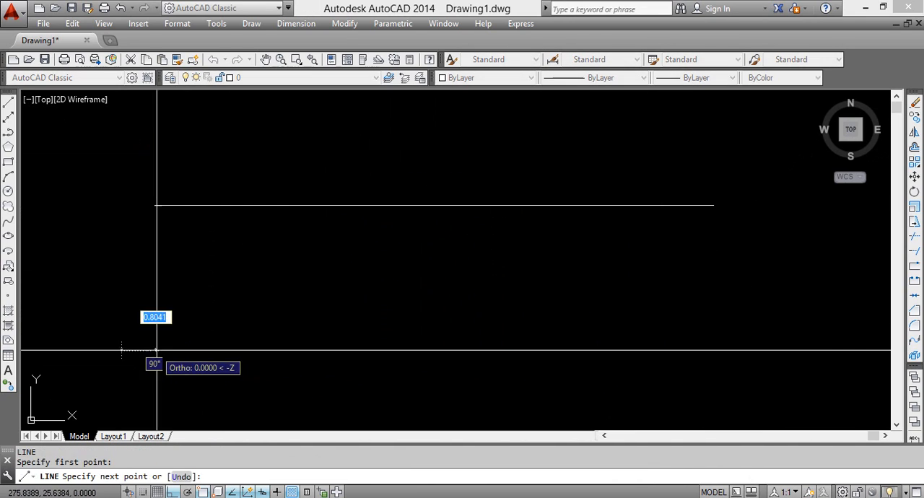
left_click(736, 350)
key("Return")
Draw three spaced vertical lines that each cross both horizontal lines
middle_click_drag(581, 337, 553, 313)
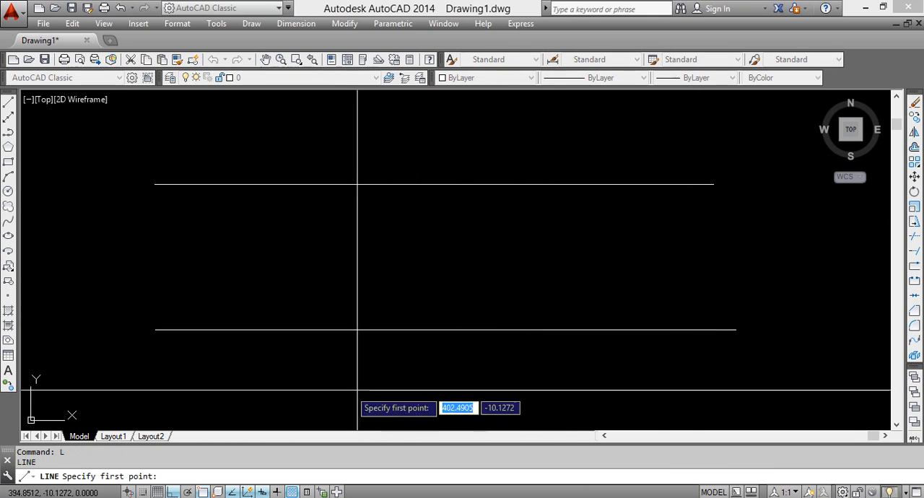
left_click(276, 373)
left_click(277, 130)
key("Return")
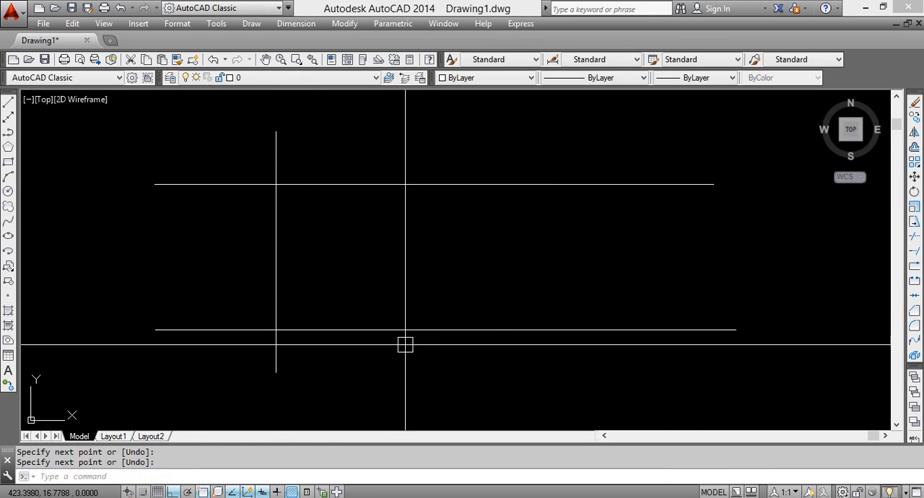
key("Return")
left_click(439, 374)
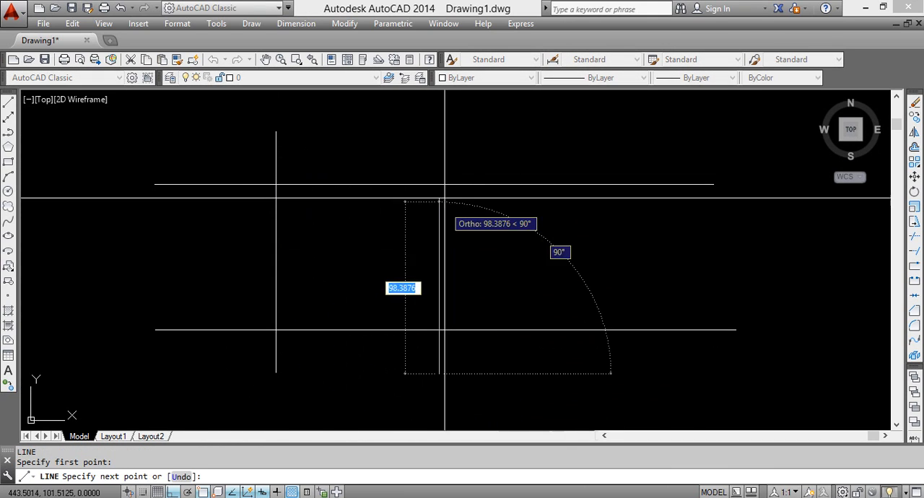
left_click(428, 144)
key("Return")
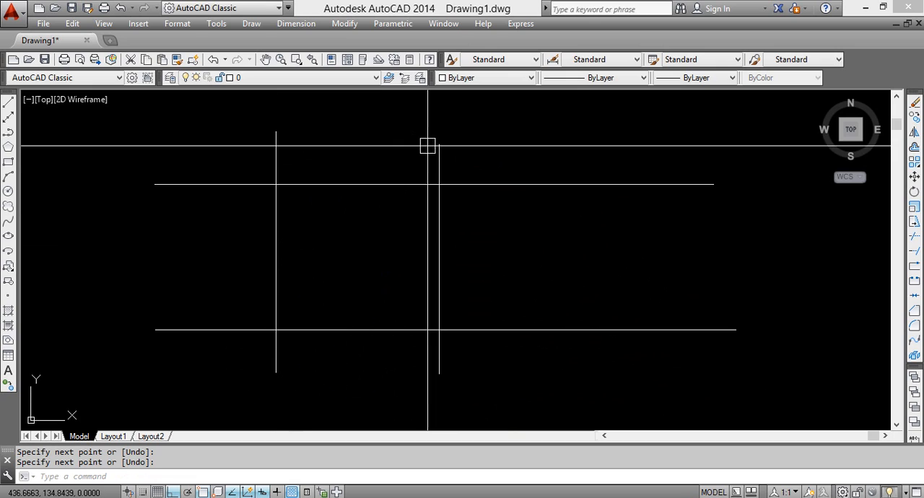
key("Return")
left_click(583, 376)
left_click(553, 128)
key("Return")
Select the upper horizontal line at several places to examine how it runs across the three vertical lines
middle_click_drag(445, 253, 445, 311)
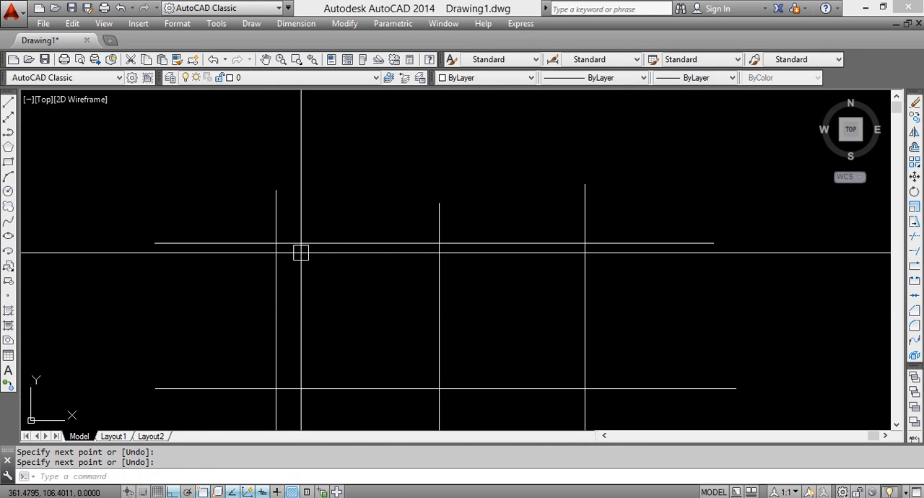
left_click(490, 242)
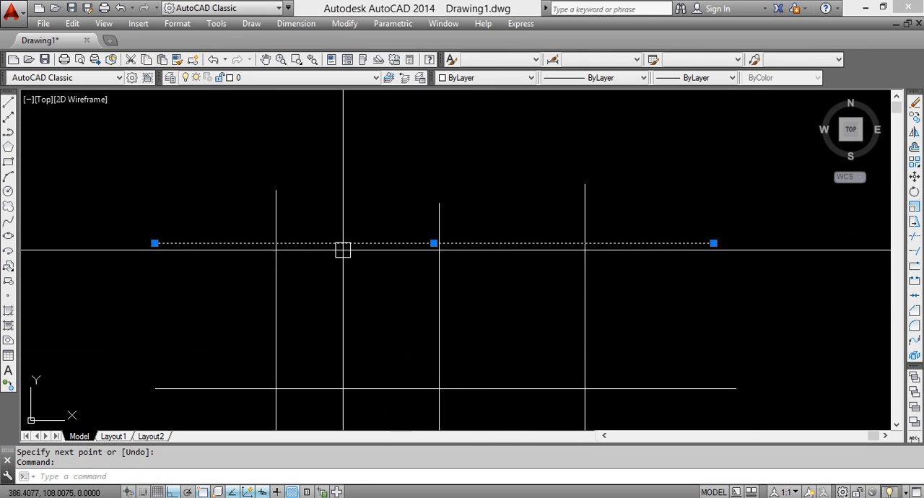
key("Escape")
left_click(276, 197)
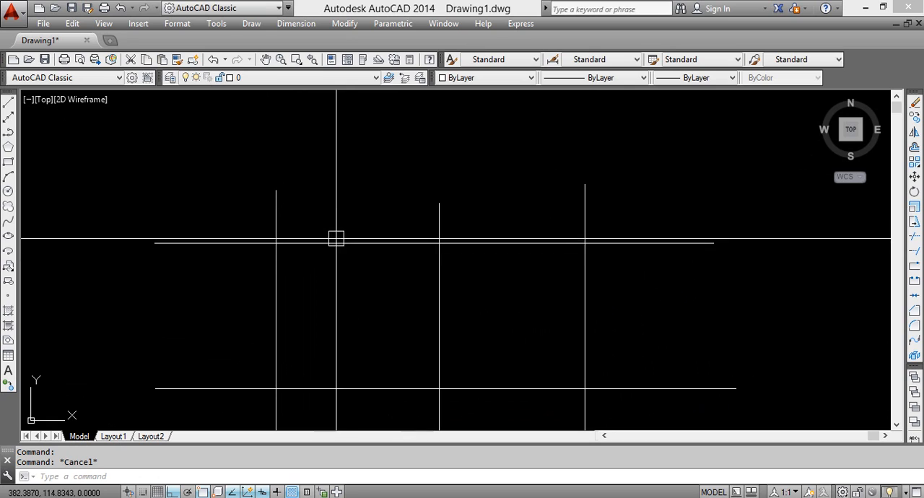
left_click(447, 243)
key("Escape")
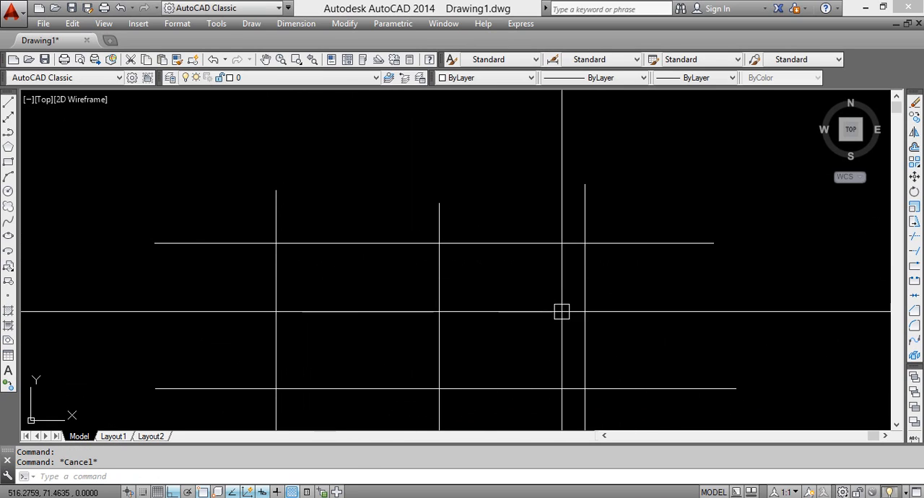
left_click(490, 243)
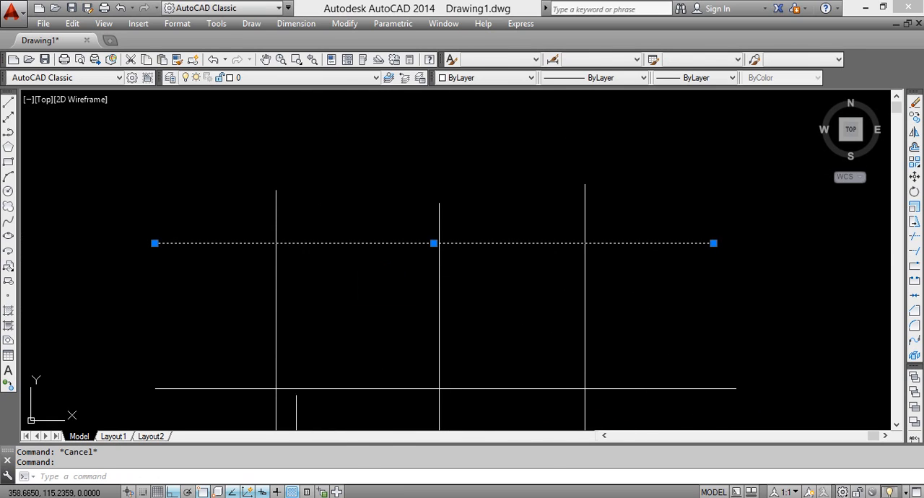
key("Escape")
left_click(245, 243)
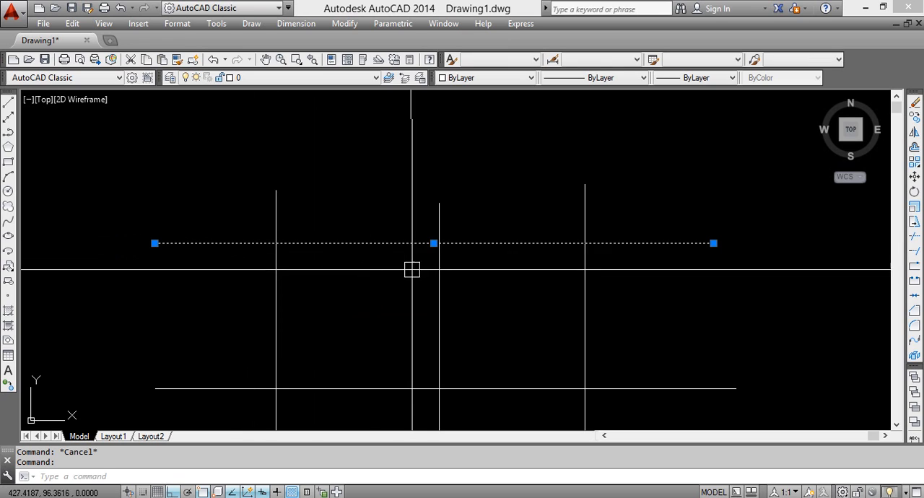
mouse_move(547, 248)
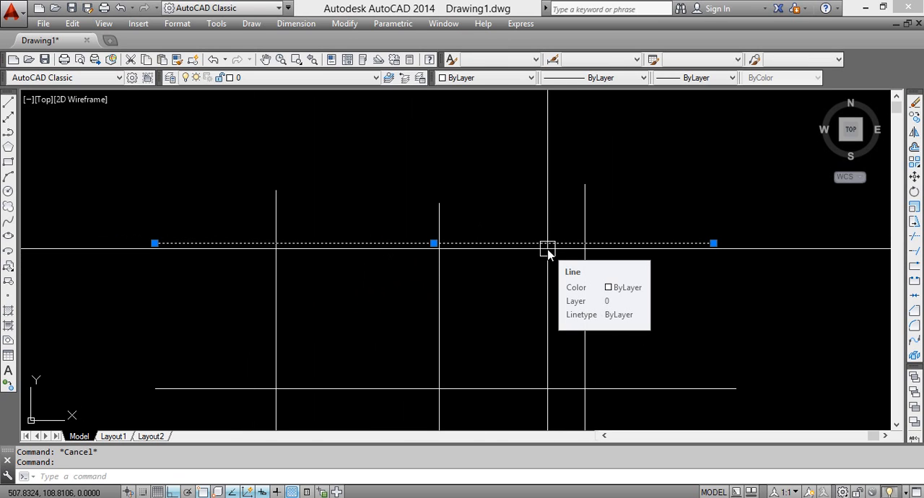
Trim the upper ends of the three vertical lines, using the upper horizontal line as the cutting edge
type("tr")
key("Return")
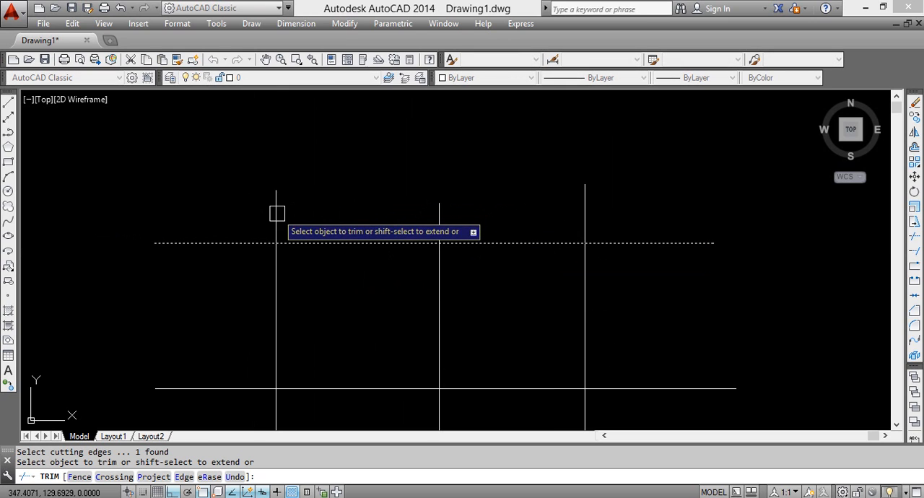
left_click(439, 208)
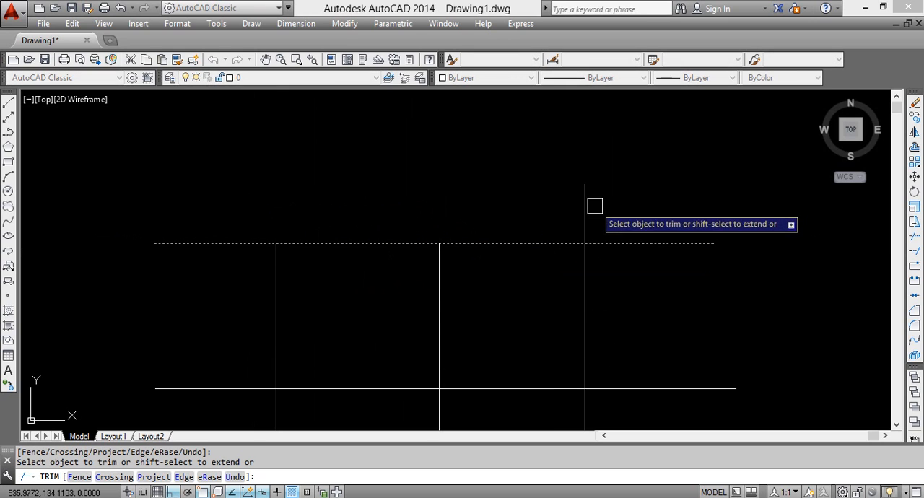
key("Escape")
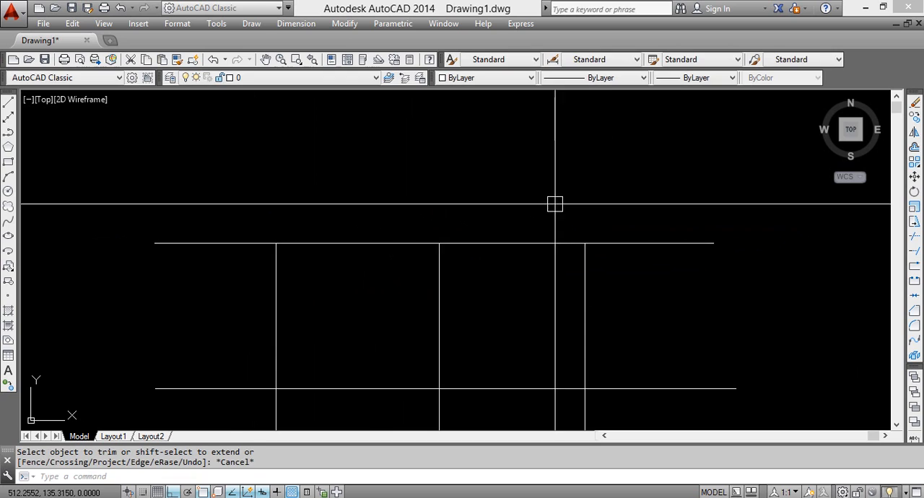
left_click(470, 246)
key("Escape")
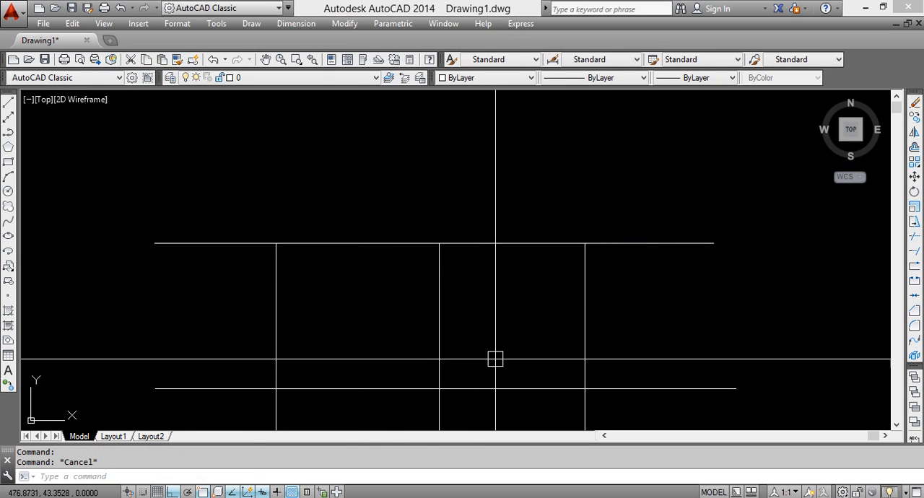
Trim the three vertical lines between the two horizontals, using the lower horizontal line as the cutting edge
middle_click_drag(515, 375, 515, 241)
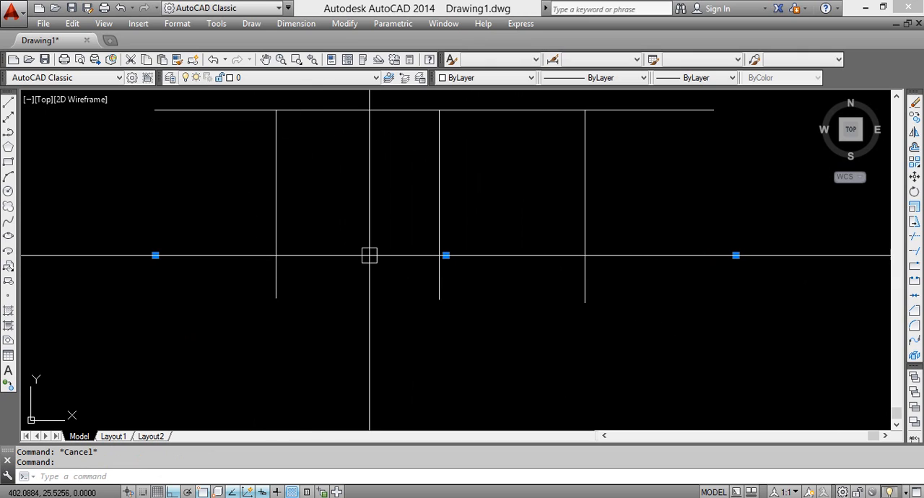
type("tr")
key("Return")
left_click(277, 200)
left_click(439, 203)
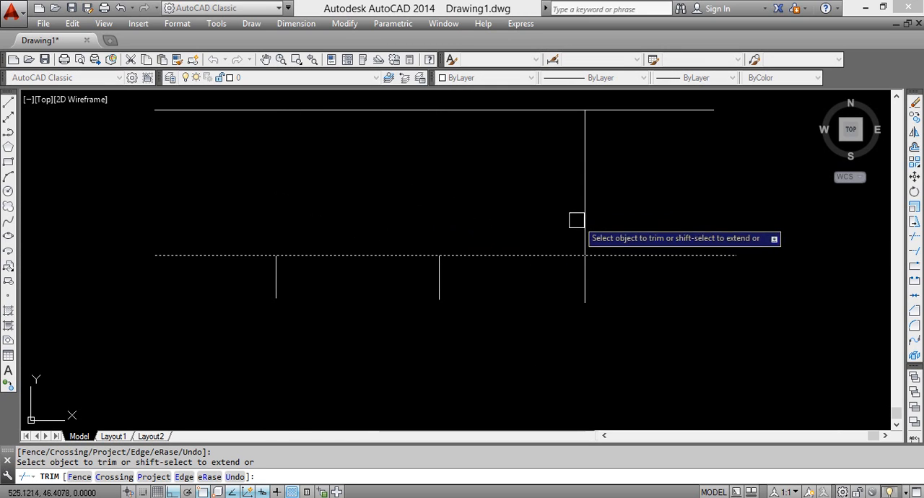
key("Escape")
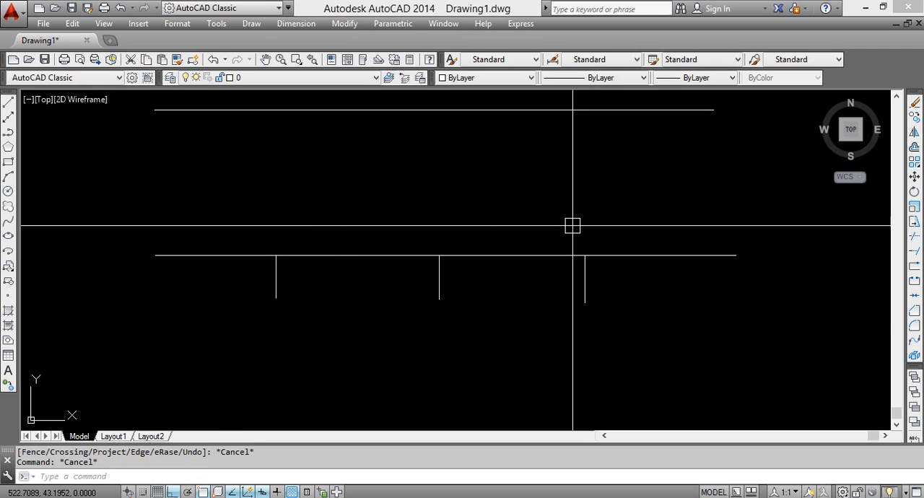
left_click(582, 300)
key("Escape")
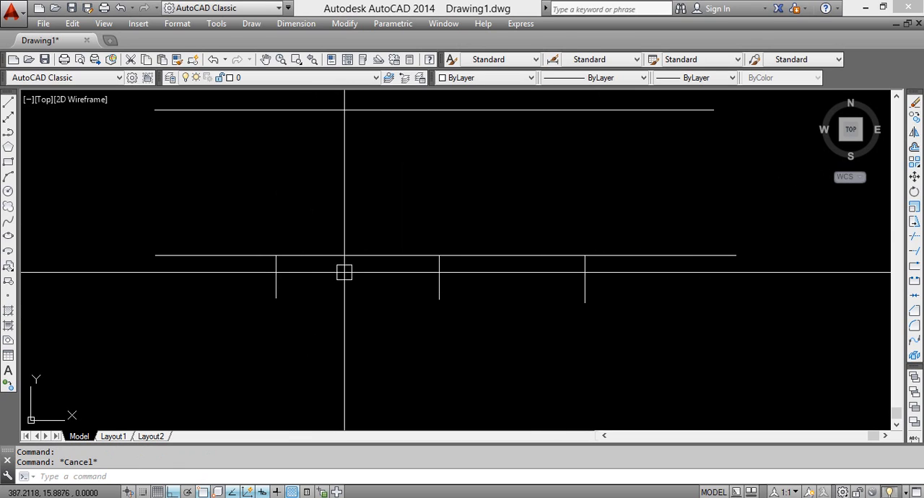
type("r")
key("Return")
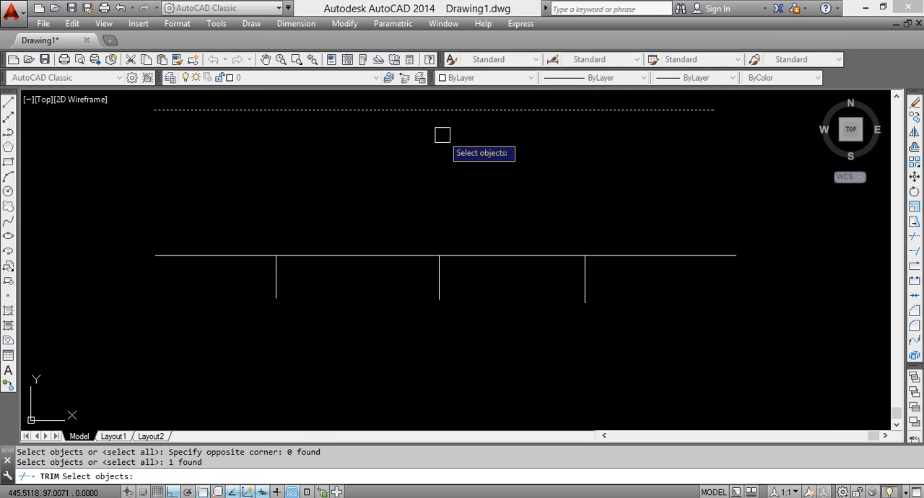
key("Escape")
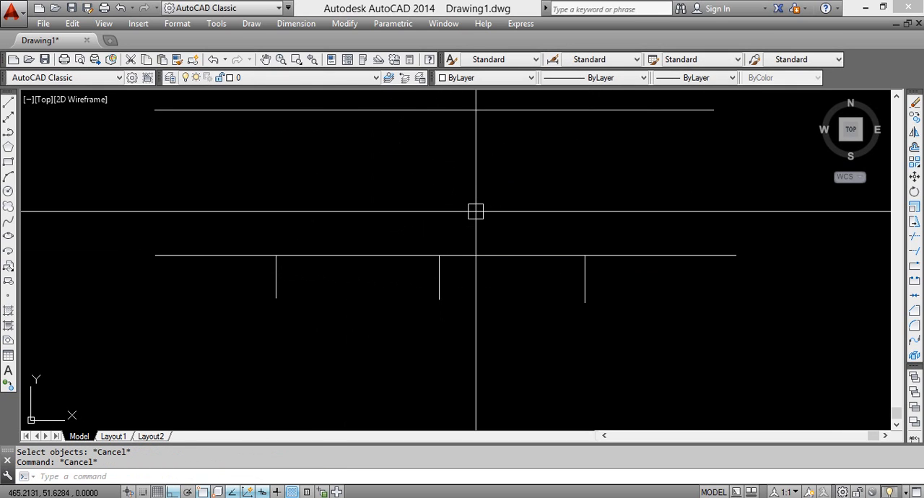
left_click(666, 108)
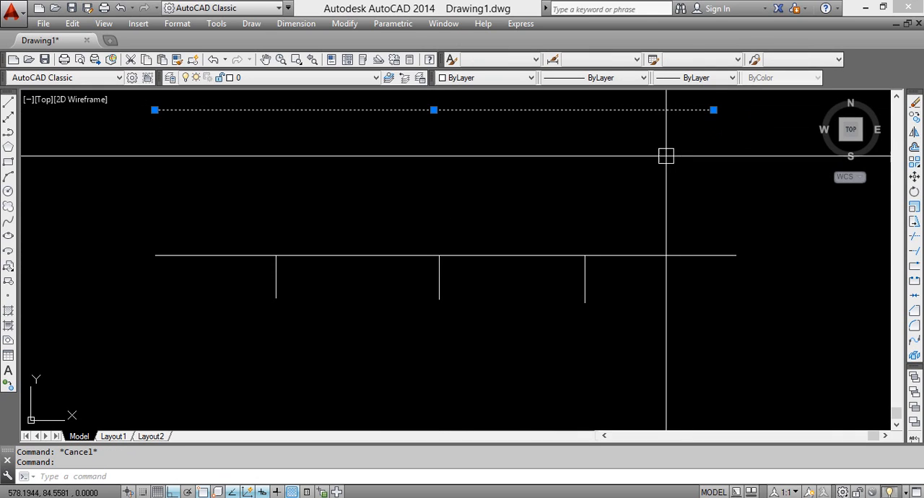
left_click(664, 254)
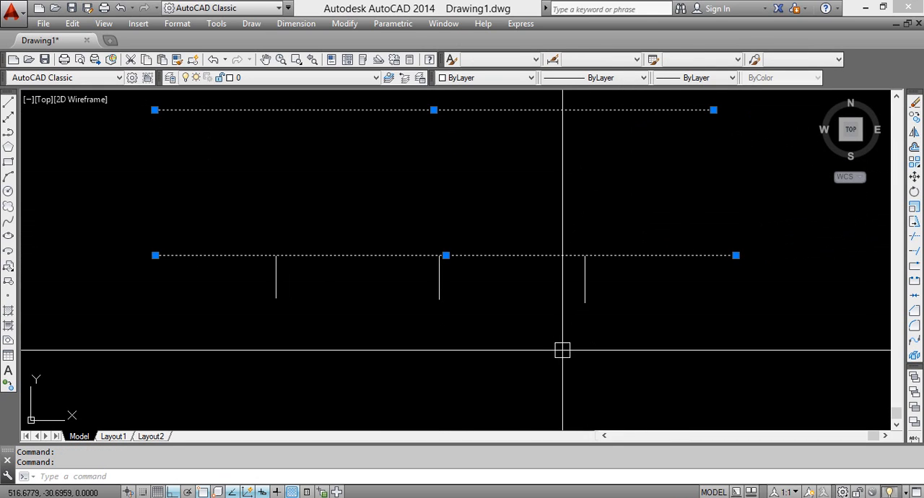
key("Escape")
Extend the three short vertical lines below the lower horizontal up to the upper horizontal line as the boundary edge
left_click(507, 108)
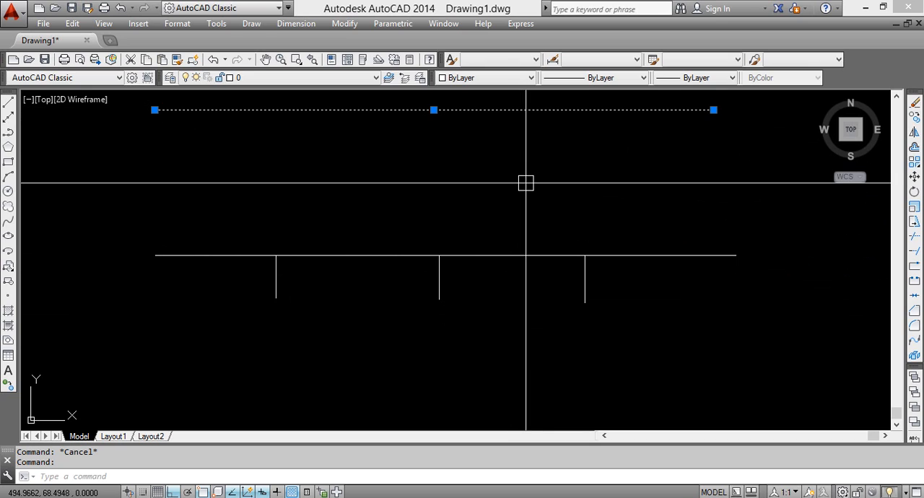
type("ex")
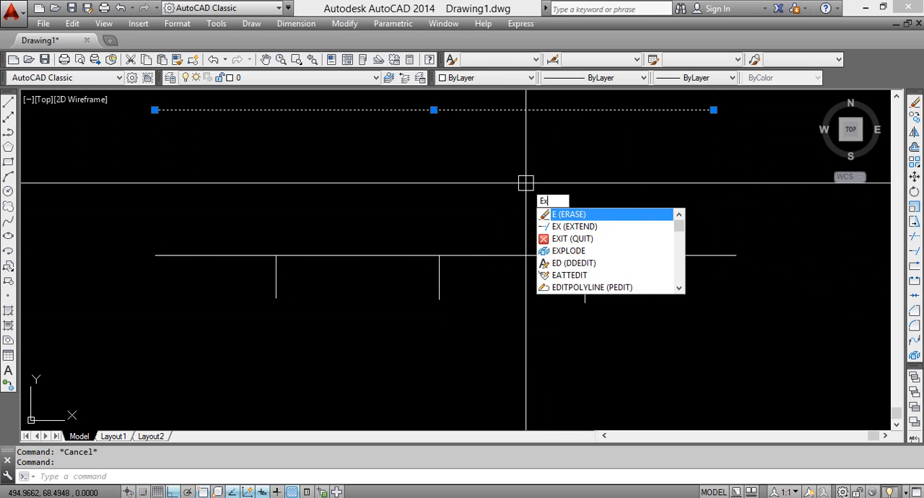
key("Return")
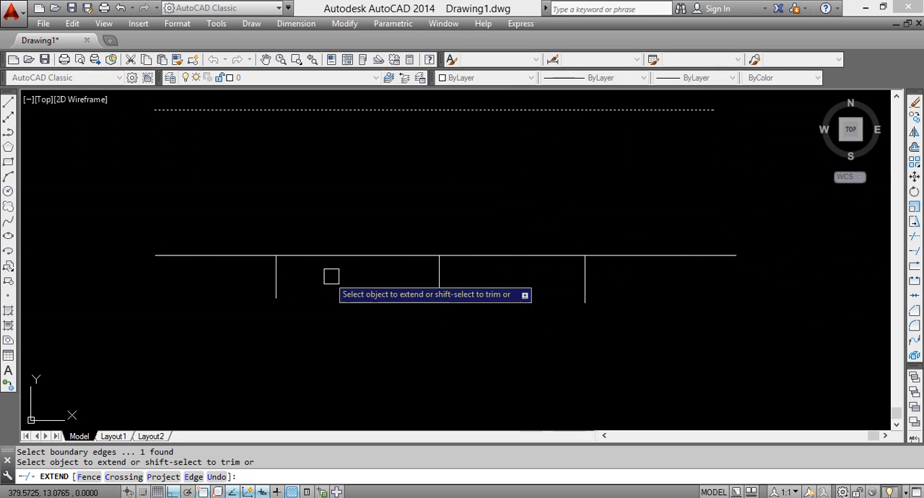
left_click(275, 278)
left_click(278, 272)
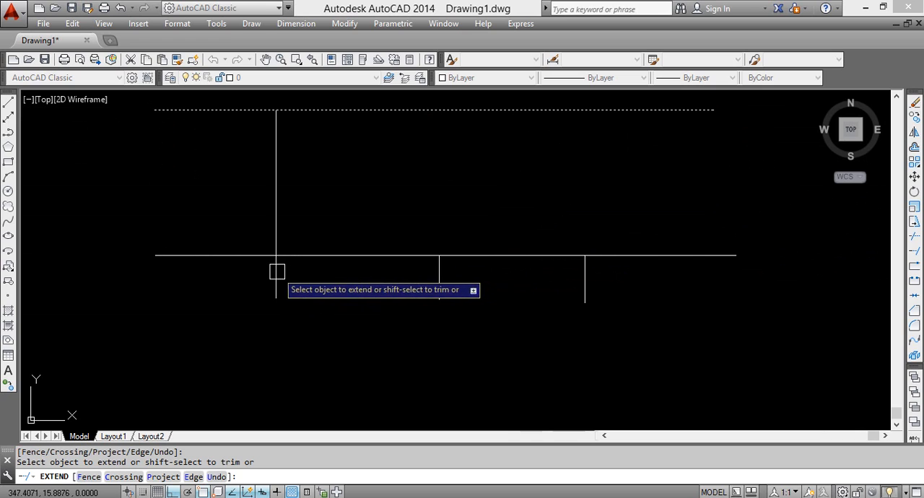
left_click(443, 282)
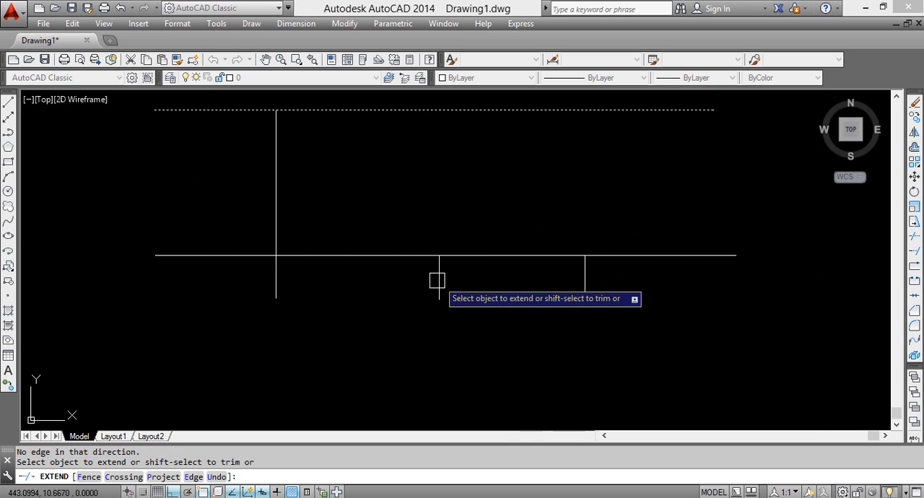
left_click(437, 275)
left_click(583, 278)
key("Escape")
key("Escape")
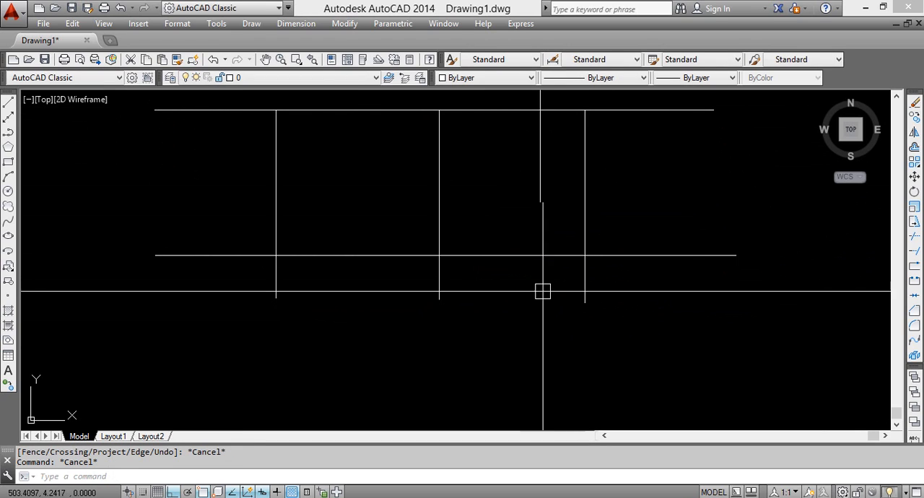
type("tr")
key("Return")
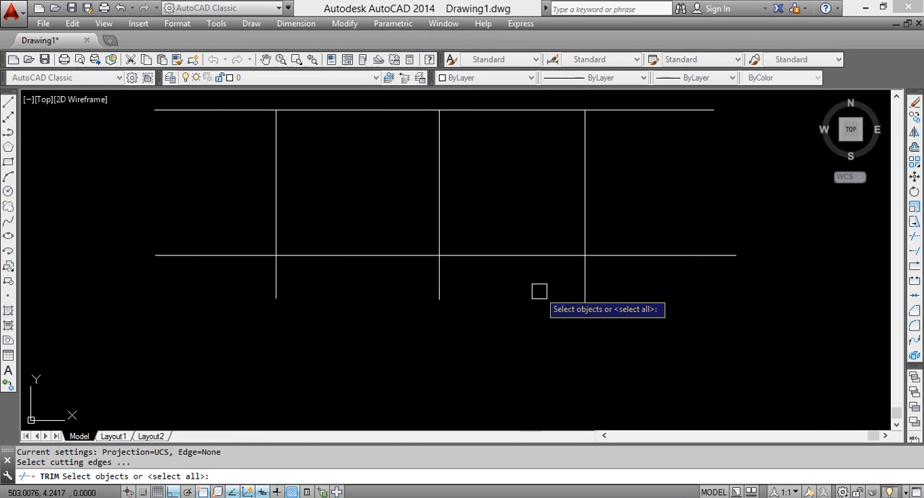
left_click(274, 188)
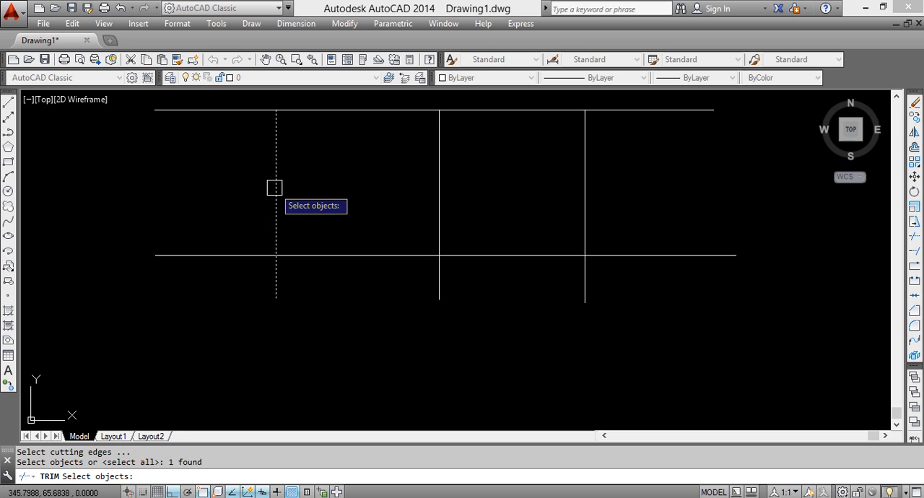
left_click(274, 188)
left_click(438, 177)
left_click(440, 278)
left_click(587, 183)
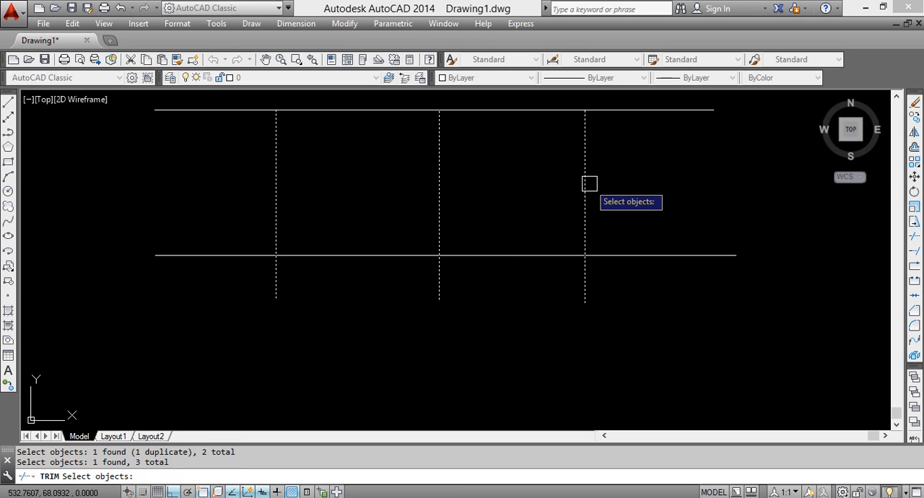
key("Escape")
key("Escape")
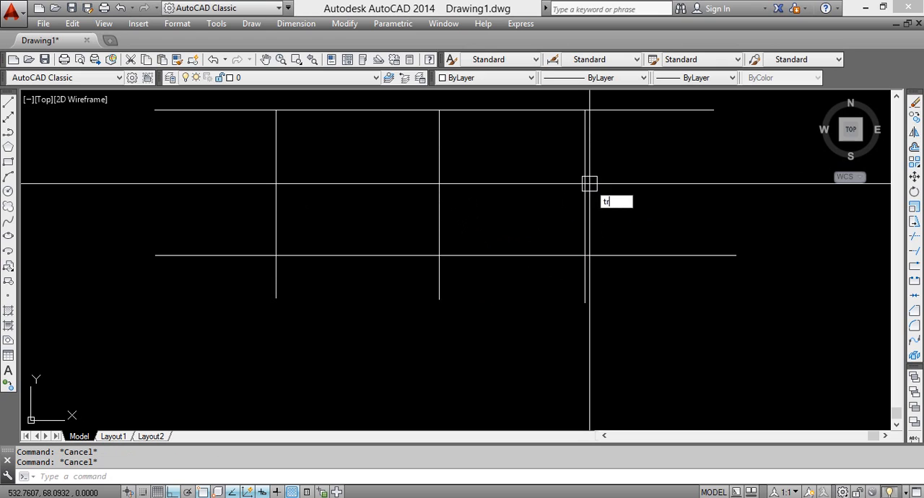
type("tr")
key("Return")
left_click(585, 197)
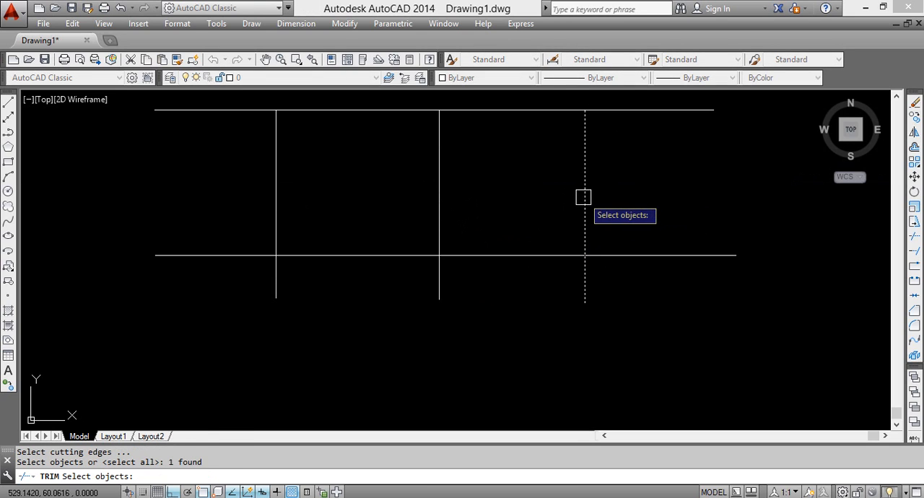
left_click(583, 197)
left_click(438, 213)
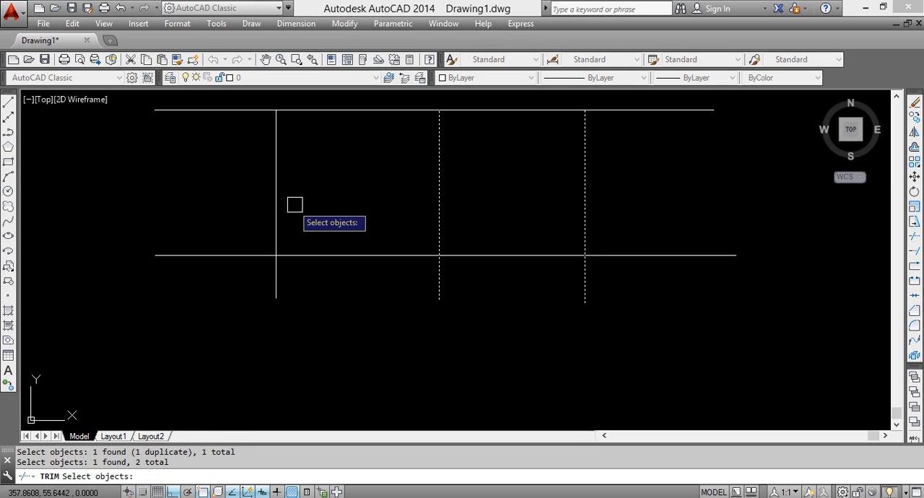
key("Escape")
key("Escape")
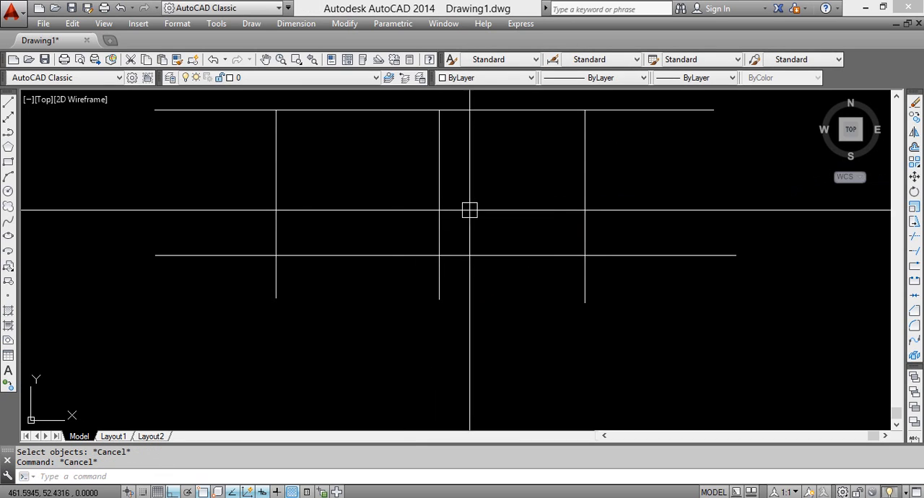
With both horizontal lines as cutting edges, try trimming the first vertical line's section between them, then undo the trim
left_click(666, 111)
left_click(646, 256)
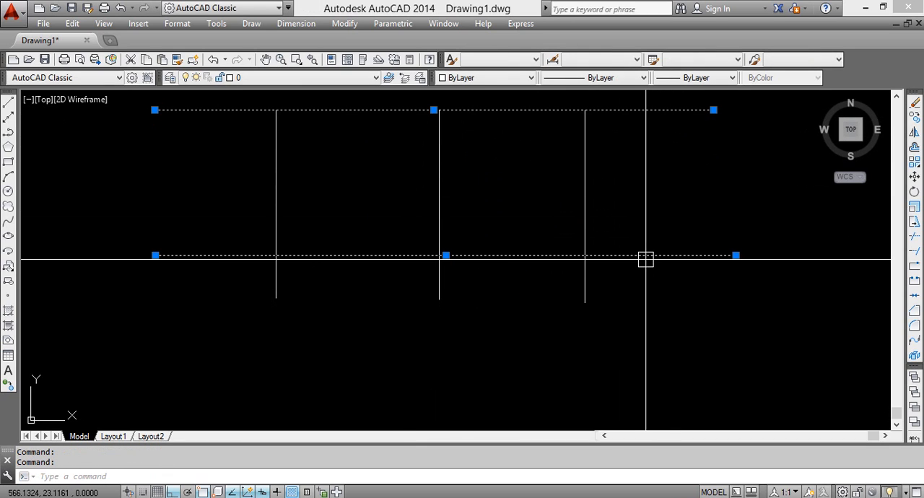
key("Return")
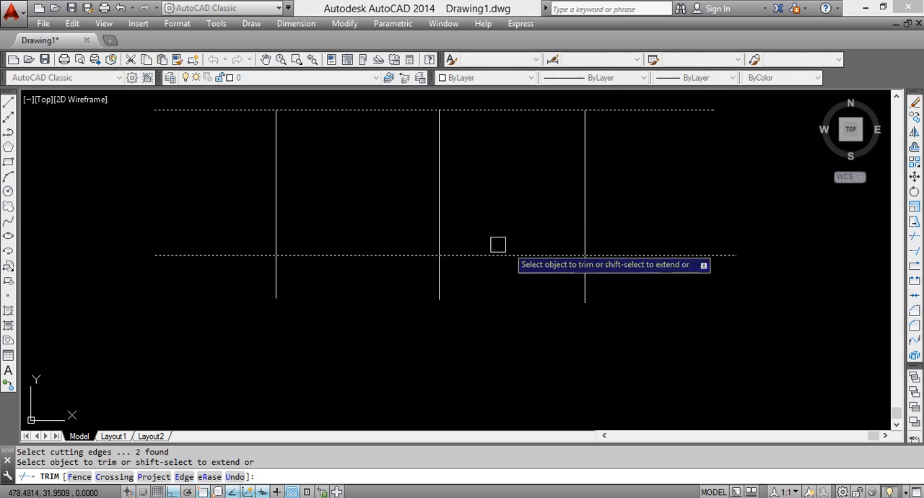
left_click(271, 192)
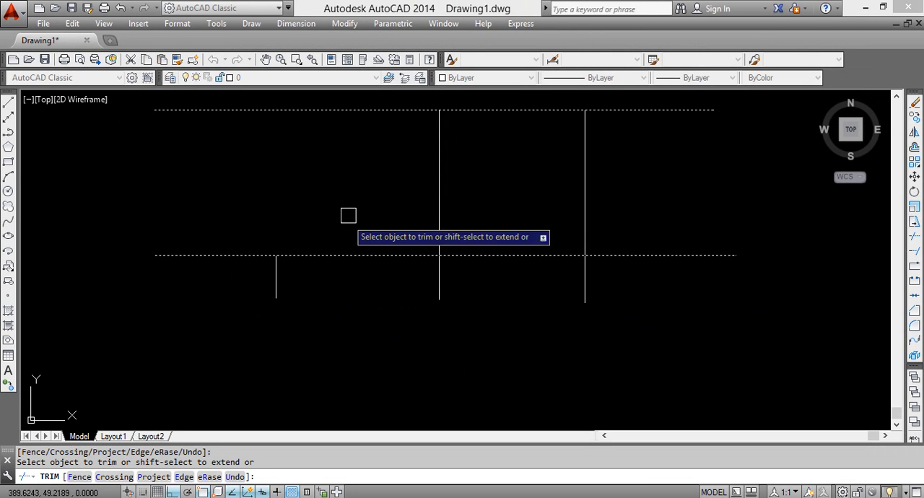
left_click(271, 277)
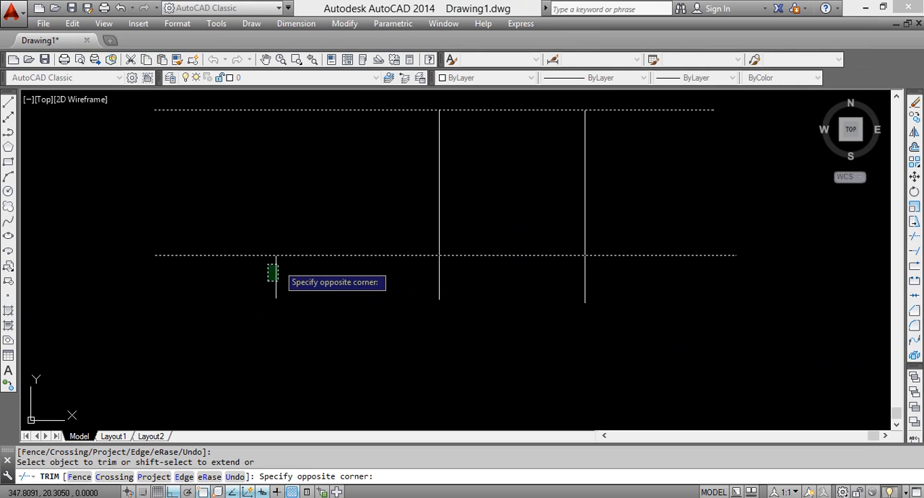
left_click(280, 276, "shift")
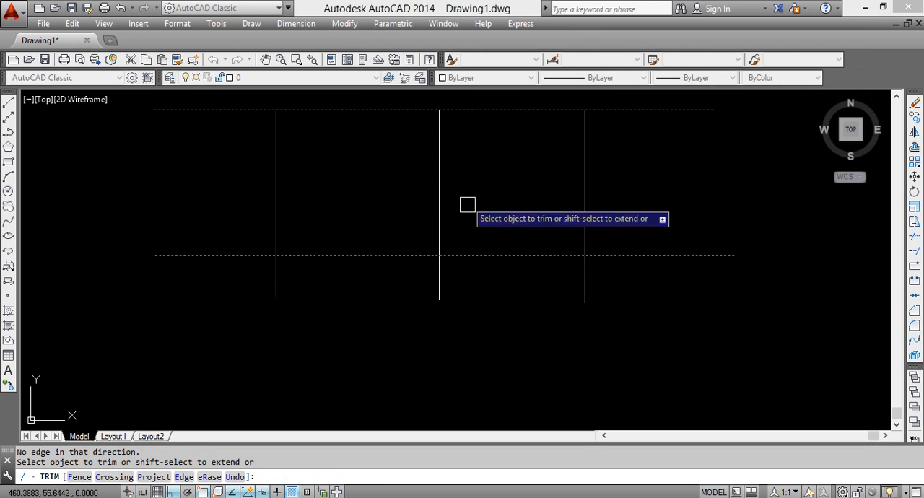
Try trimming the sections of the second and third vertical lines between the horizontals, undoing each trim, and end Trim
left_click(439, 180)
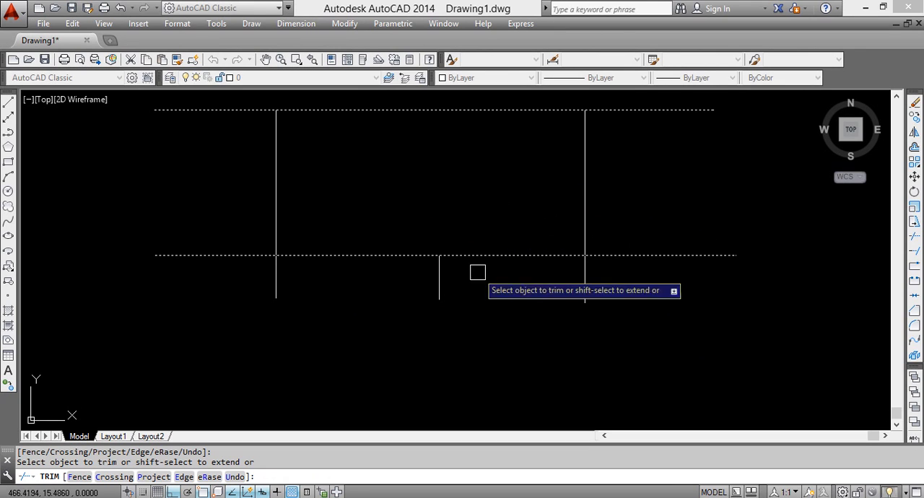
key("ctrl+z")
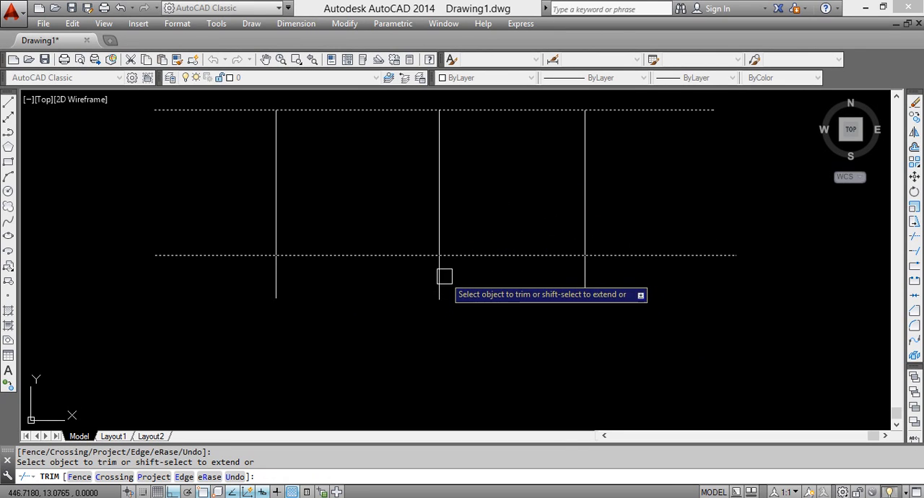
left_click(585, 177)
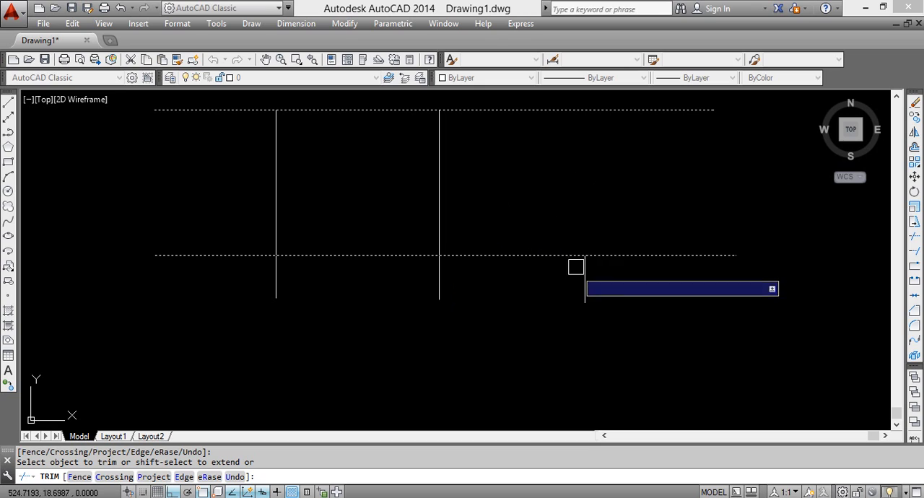
key("ctrl+z")
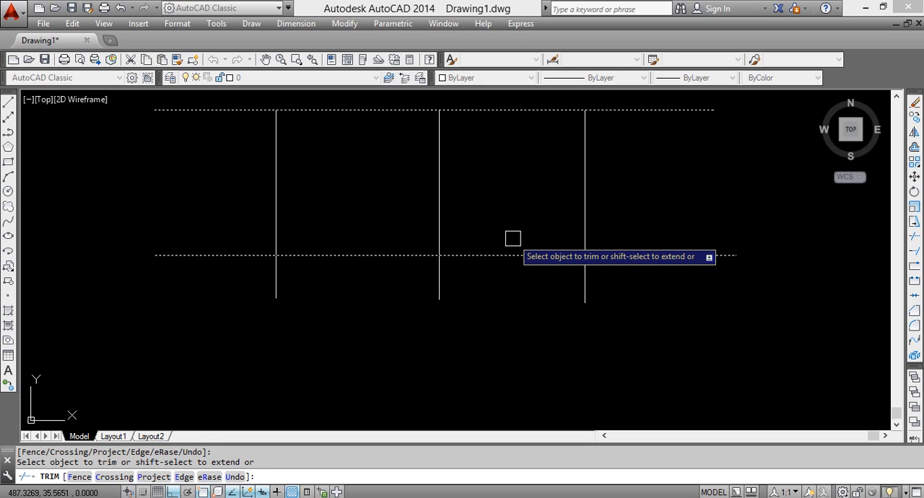
key("Escape")
key("Escape")
Switch to the AutocaCad lesson in PDF-XChange Viewer and review the Trim, Break, Join and Polygon command descriptions on page 6
left_click(679, 497)
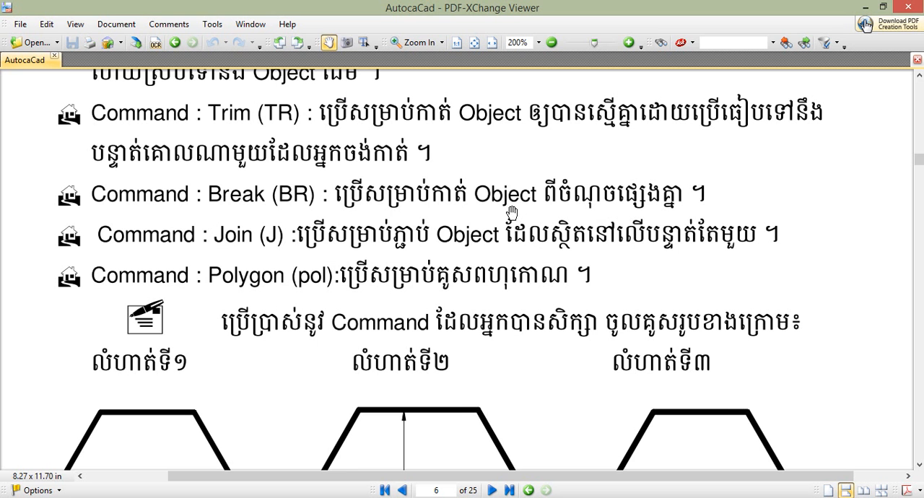
scroll(270, 178, "up", 2)
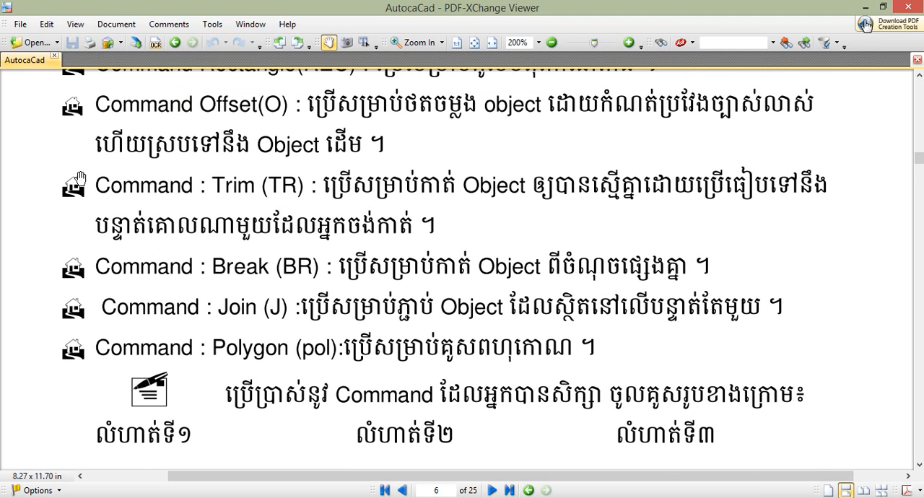
left_click_drag(386, 309, 387, 234)
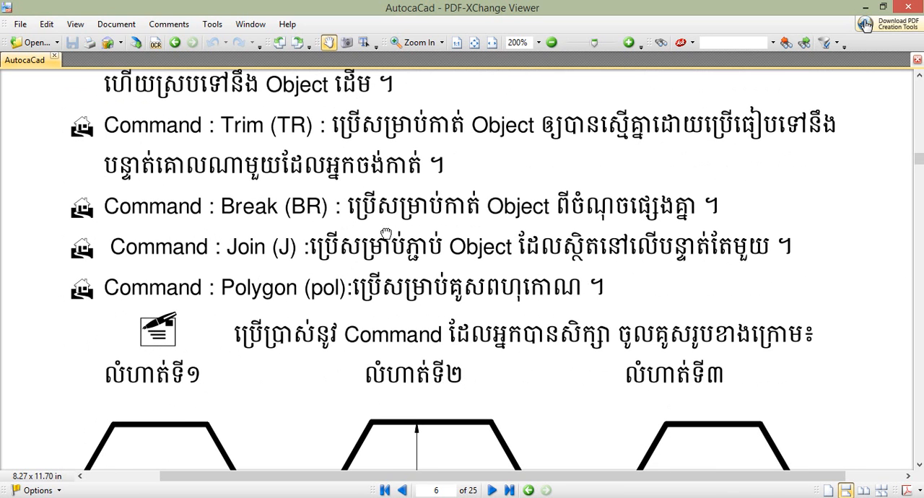
left_click_drag(332, 361, 312, 255)
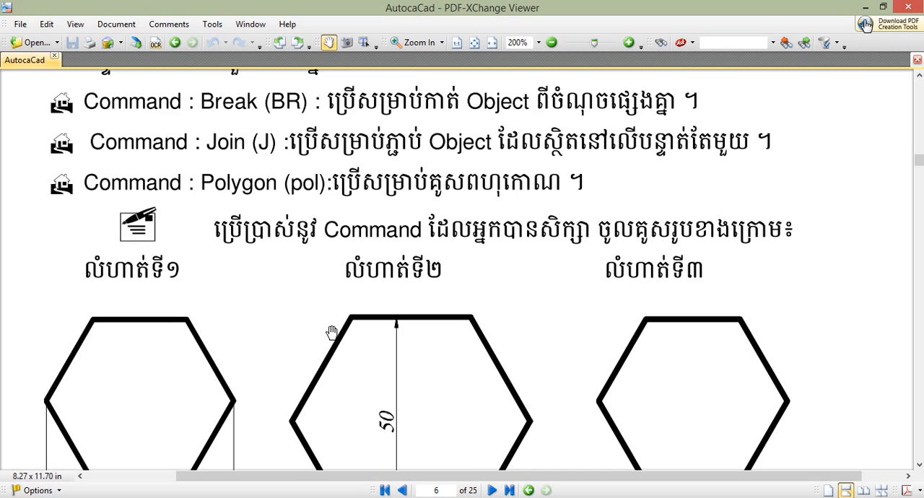
Look through the practice exercise drawings on pages 6 and 7, from the dimensioned hexagons to the rounded three-hole plate
left_click_drag(332, 332, 327, 269)
left_click_drag(516, 358, 497, 203)
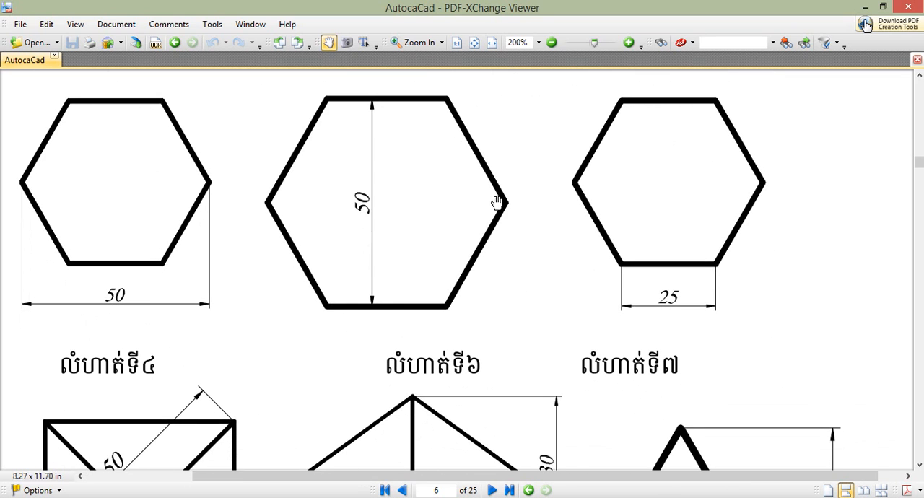
scroll(531, 343, "down", 3)
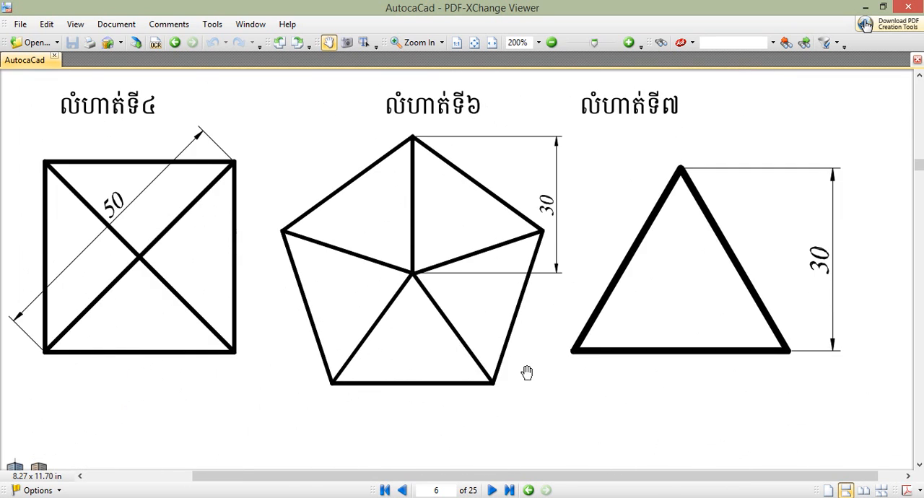
scroll(527, 371, "down", 6)
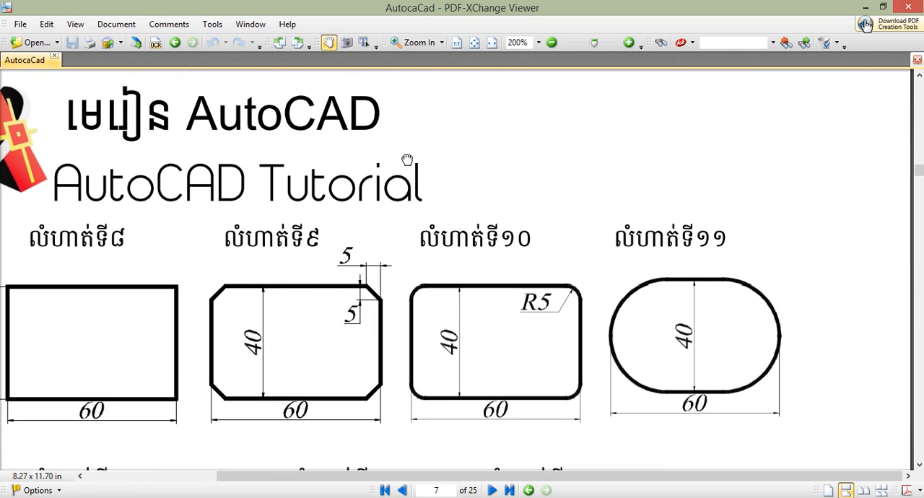
scroll(387, 325, "down", 7)
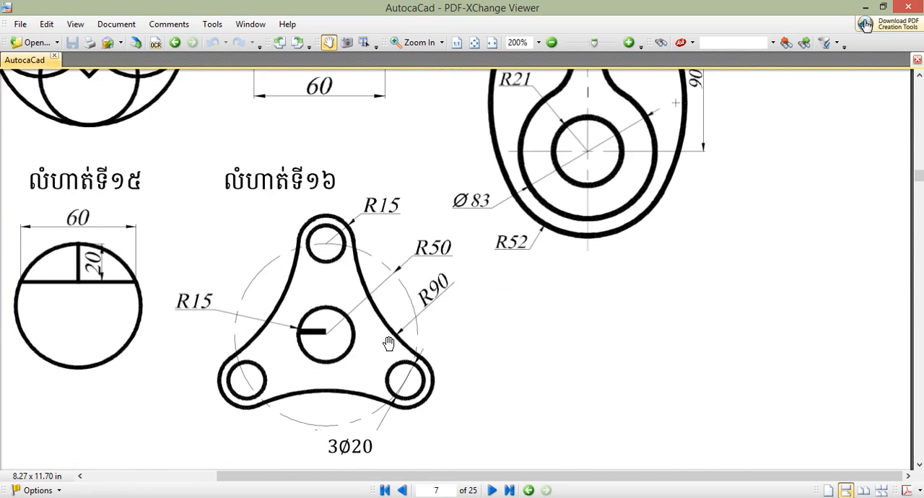
scroll(388, 345, "up", 3)
scroll(453, 208, "up", 3)
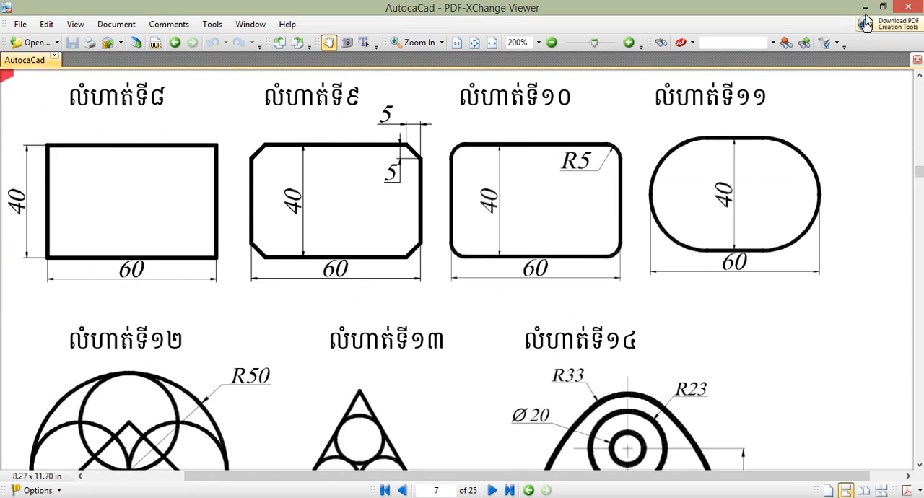